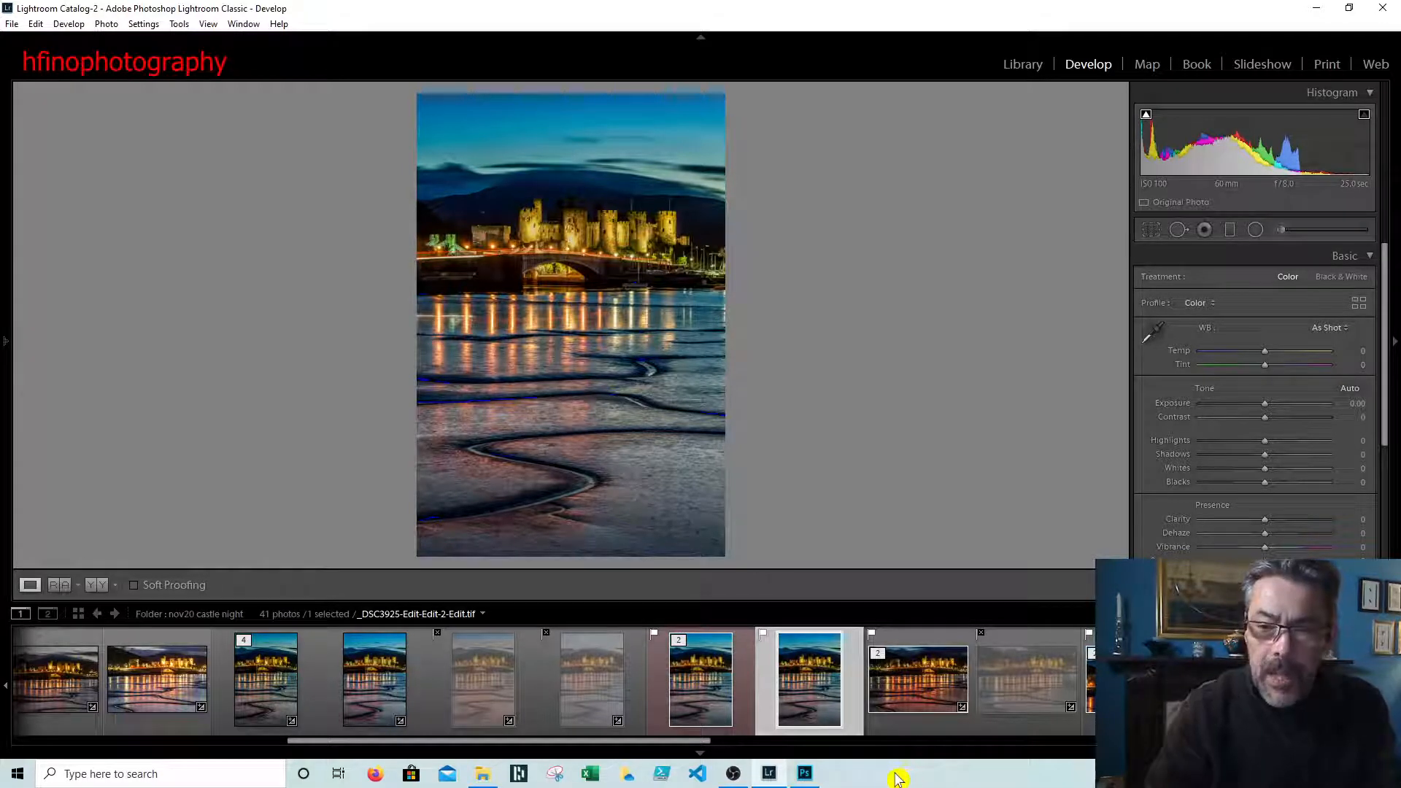
Open the selected castle photo in Photoshop as a copy with Lightroom adjustments, opening it anyway despite the Camera Raw compatibility notice.
{"action": "mouse_move", "coordinate": [771, 775]}
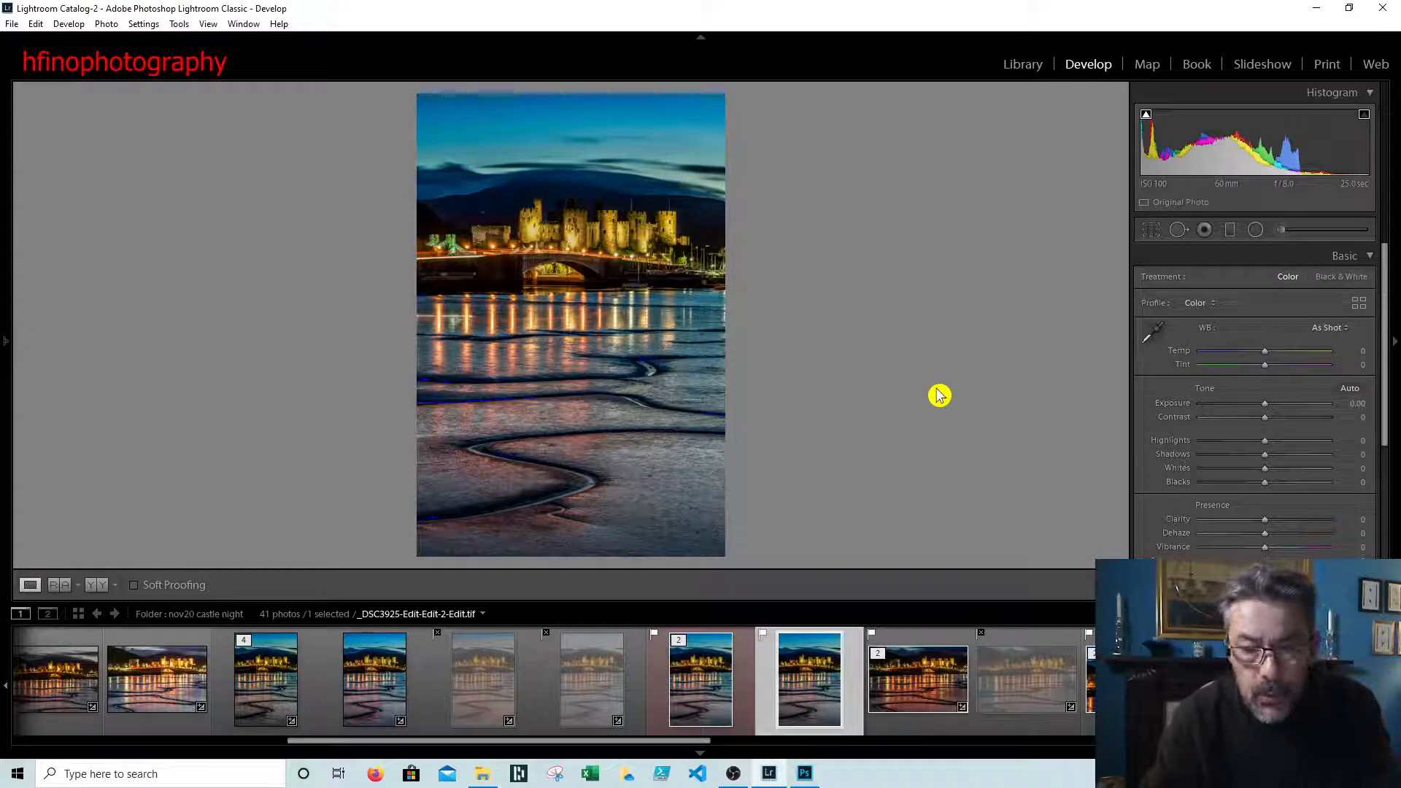
{"action": "right_click", "coordinate": [781, 700]}
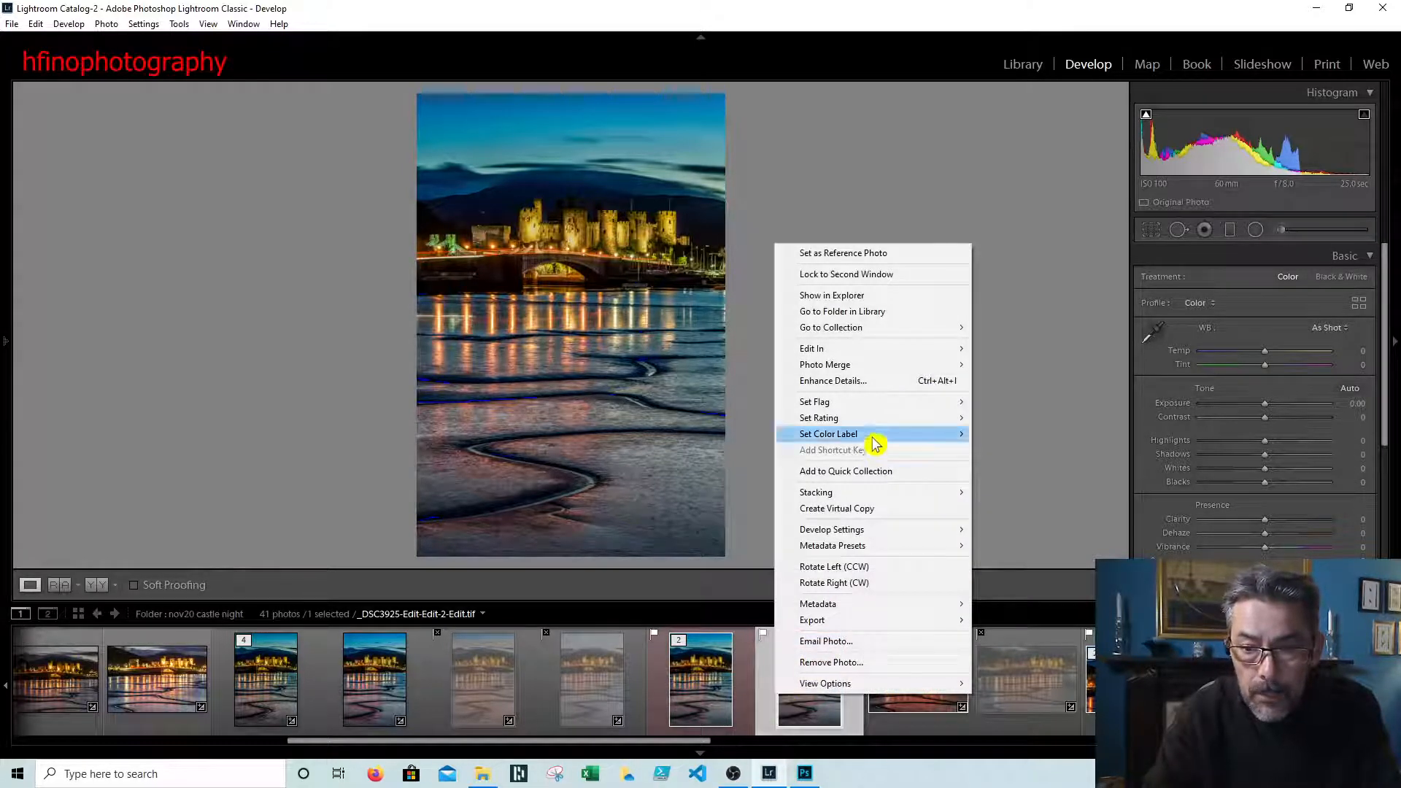
{"action": "mouse_move", "coordinate": [956, 348]}
{"action": "left_click", "coordinate": [1000, 352]}
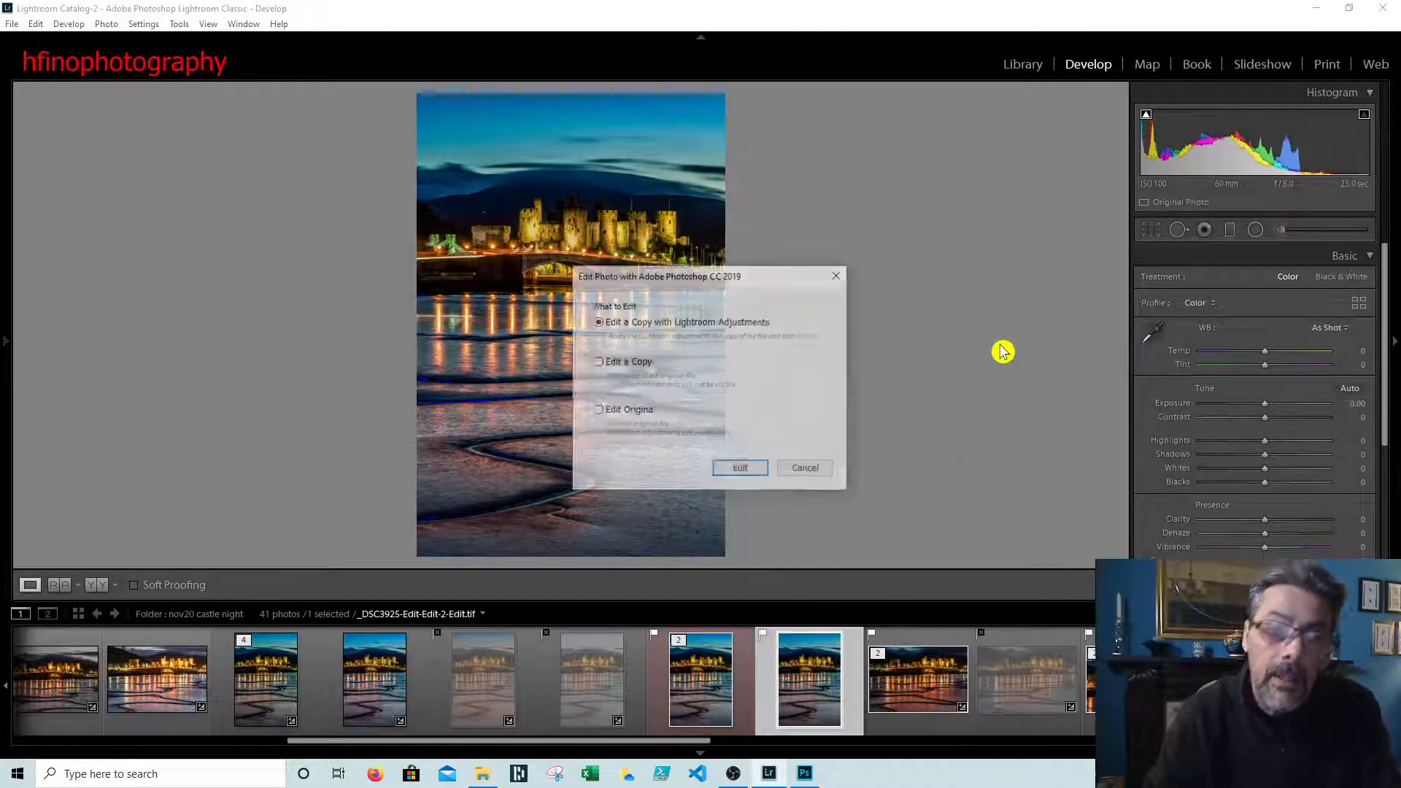
{"action": "left_click", "coordinate": [763, 470]}
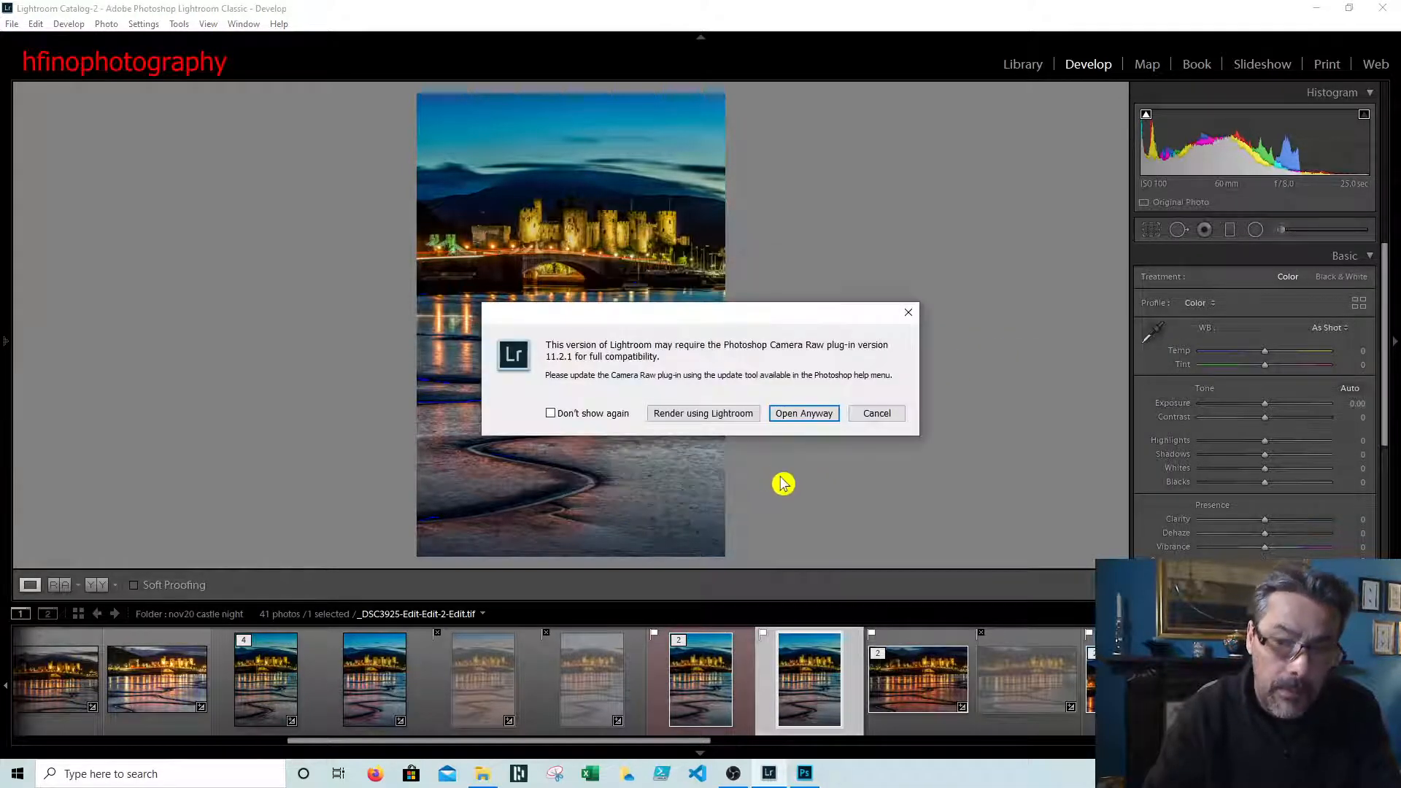
{"action": "left_click", "coordinate": [806, 415]}
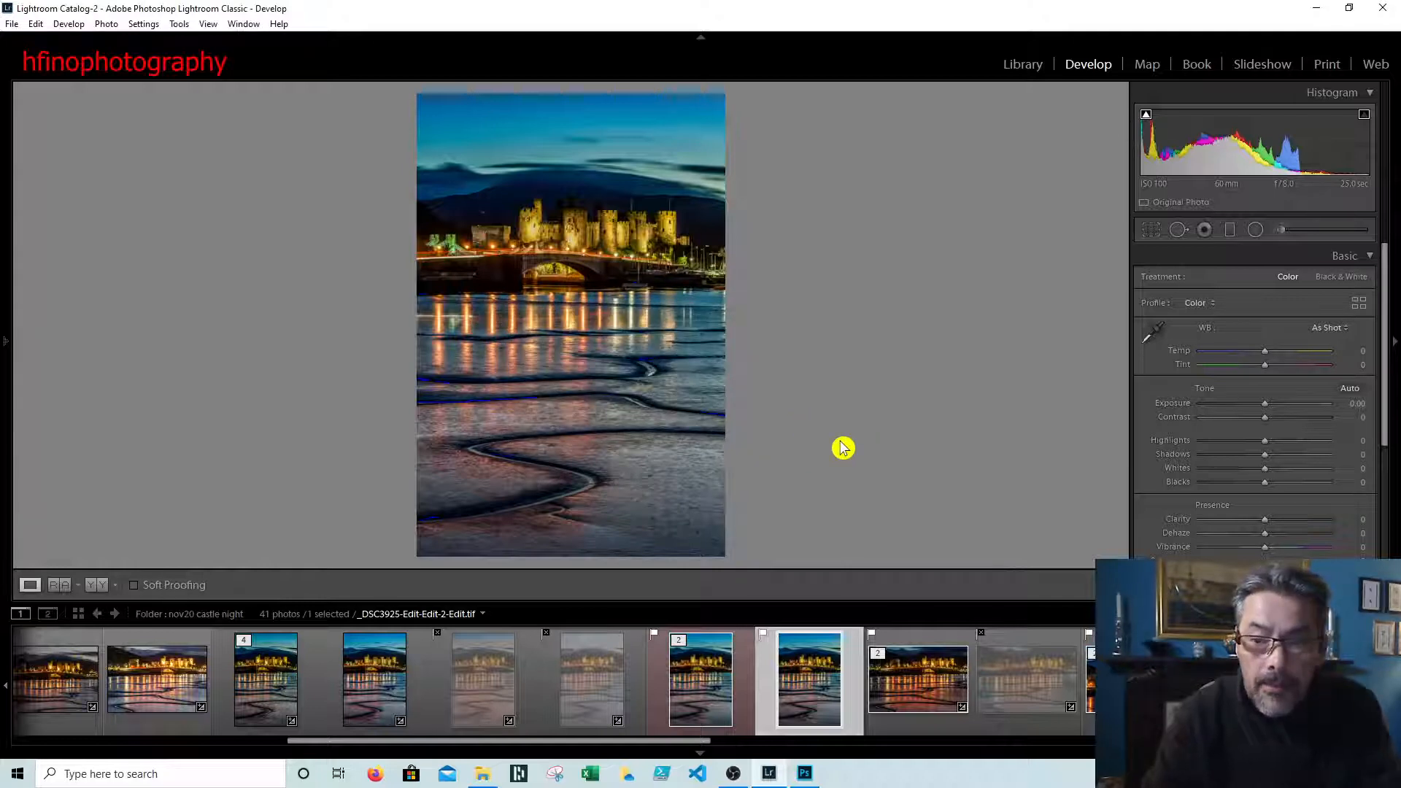
{"action": "left_click", "coordinate": [806, 776]}
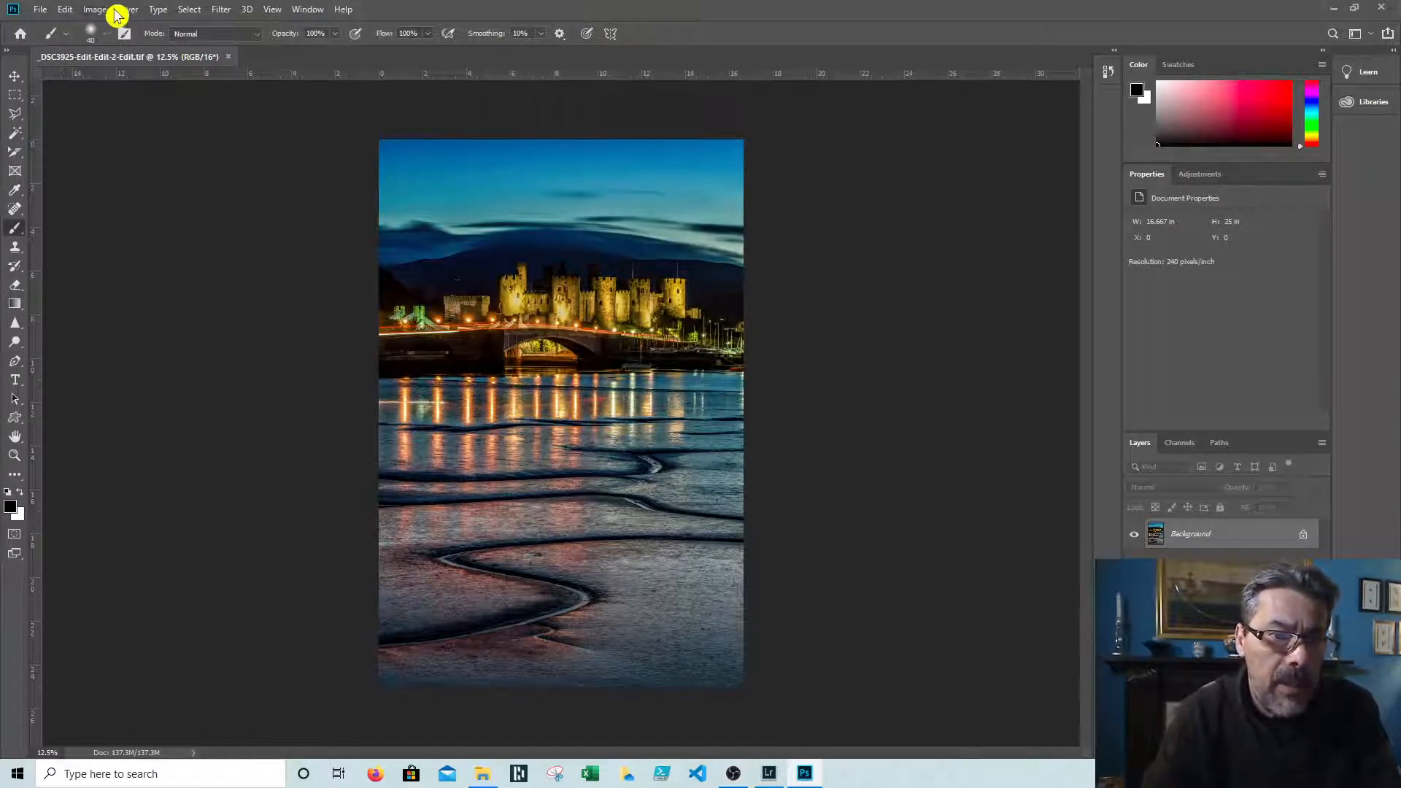
Convert the image's colour depth to 8 bits per channel.
{"action": "left_click", "coordinate": [100, 11]}
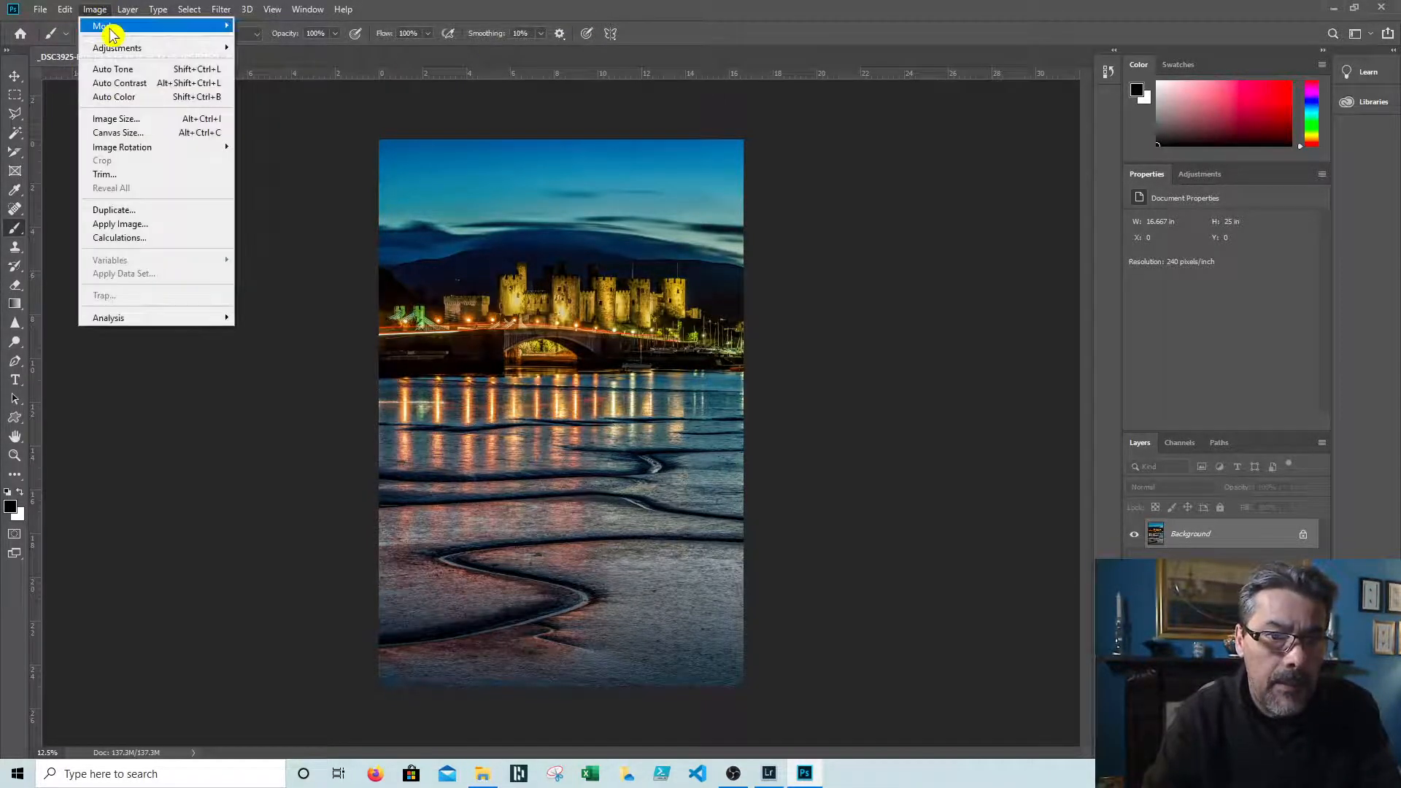
{"action": "mouse_move", "coordinate": [109, 29]}
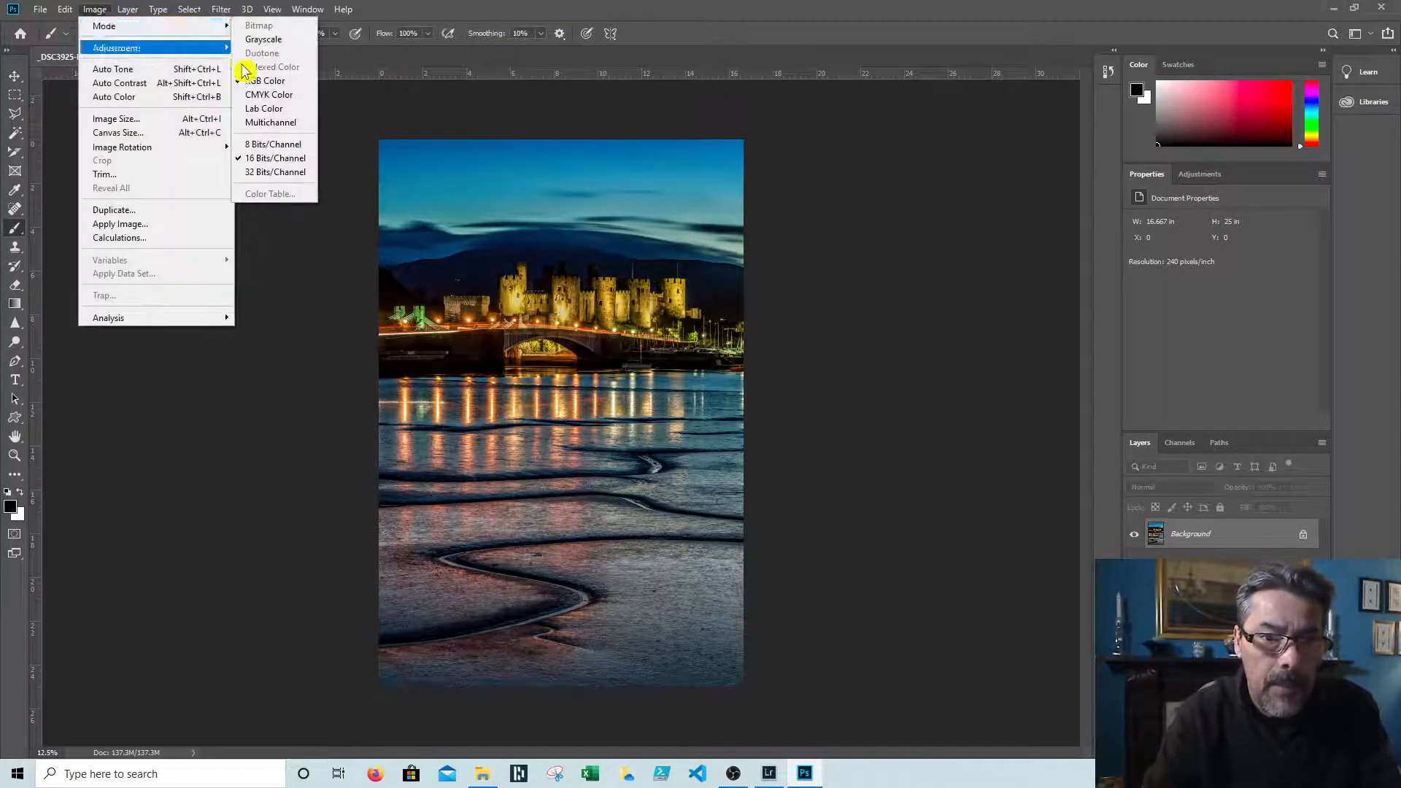
{"action": "left_click", "coordinate": [262, 144]}
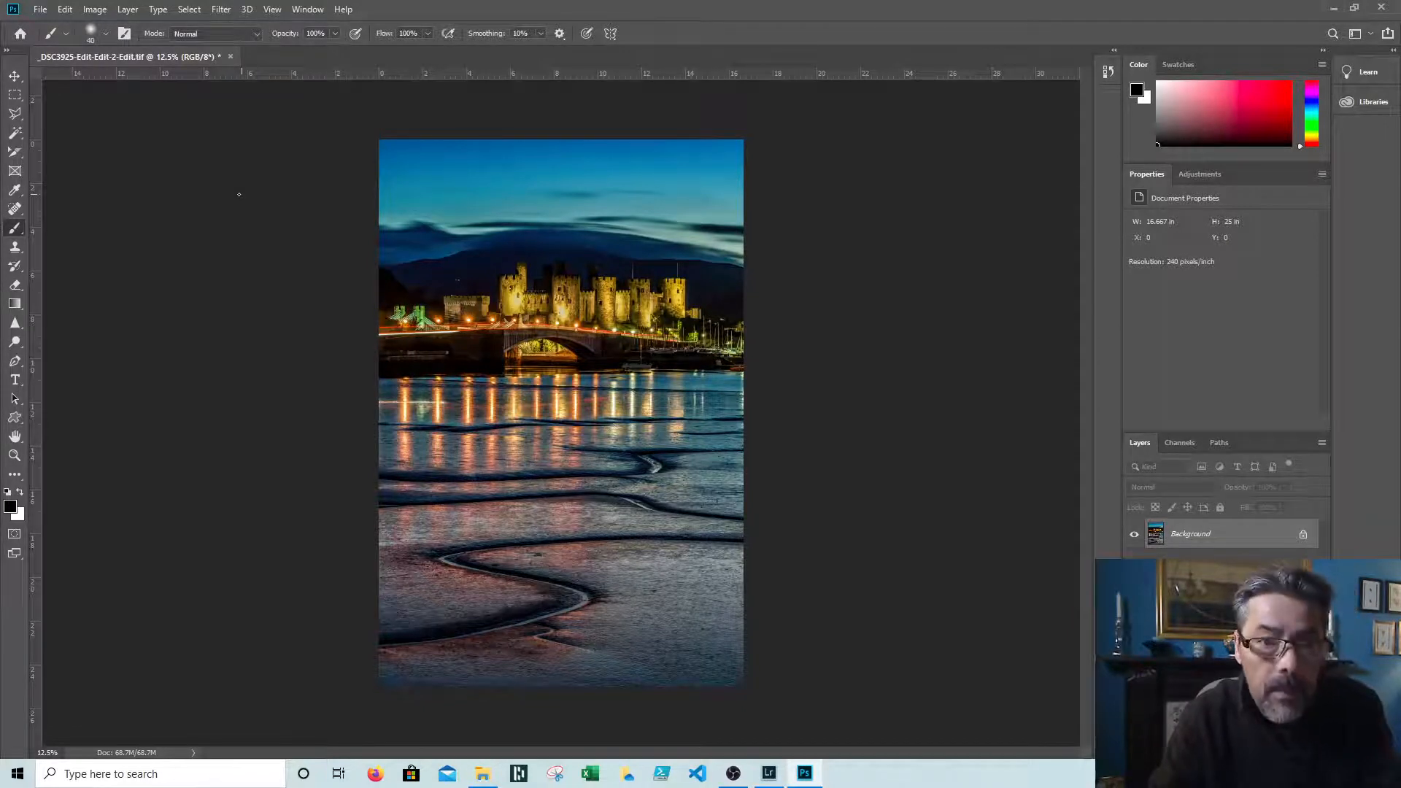
Try resizing the image to 2000 pixels wide with the width and height unlinked, keeping 6000 pixels height, and undo the distorted resize.
{"action": "left_click", "coordinate": [96, 10]}
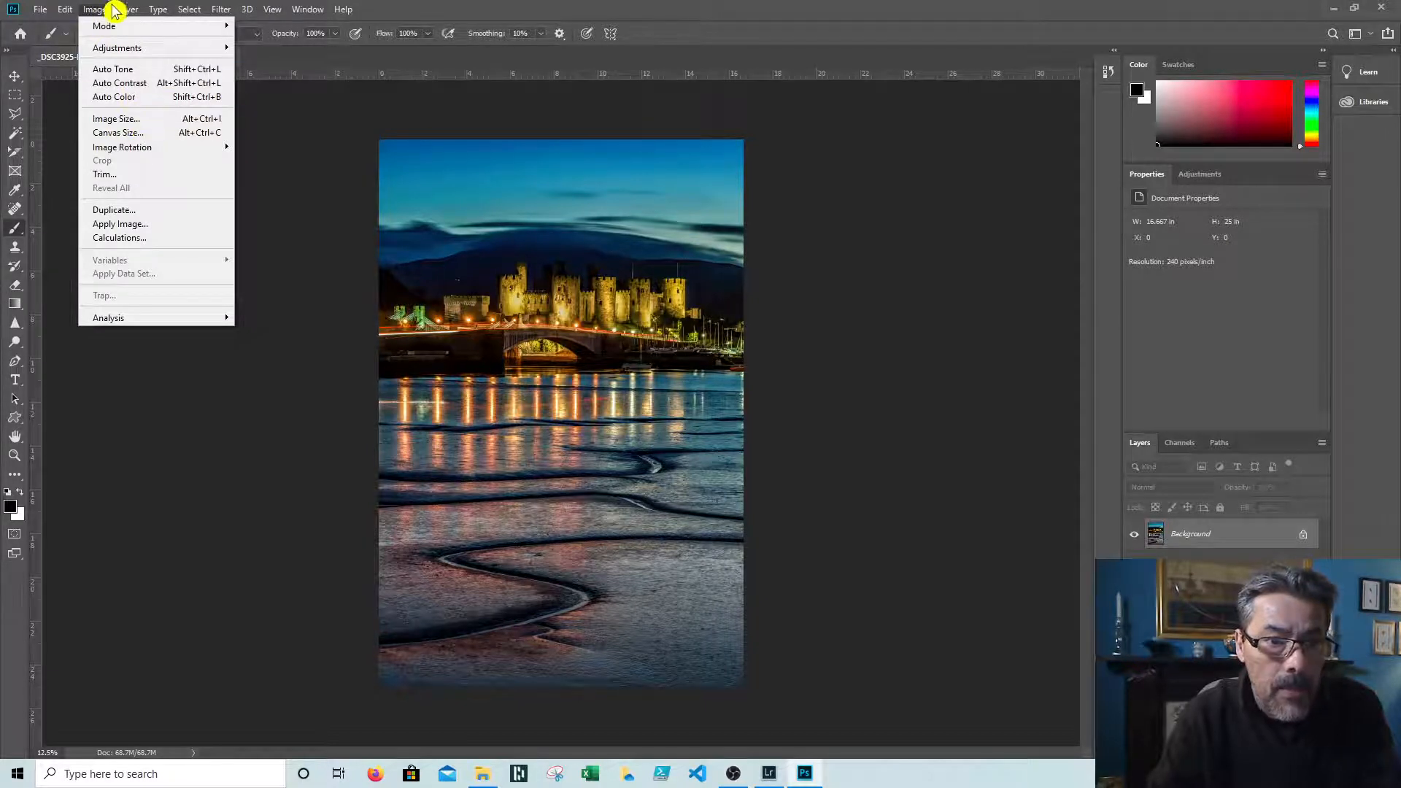
{"action": "left_click", "coordinate": [117, 117]}
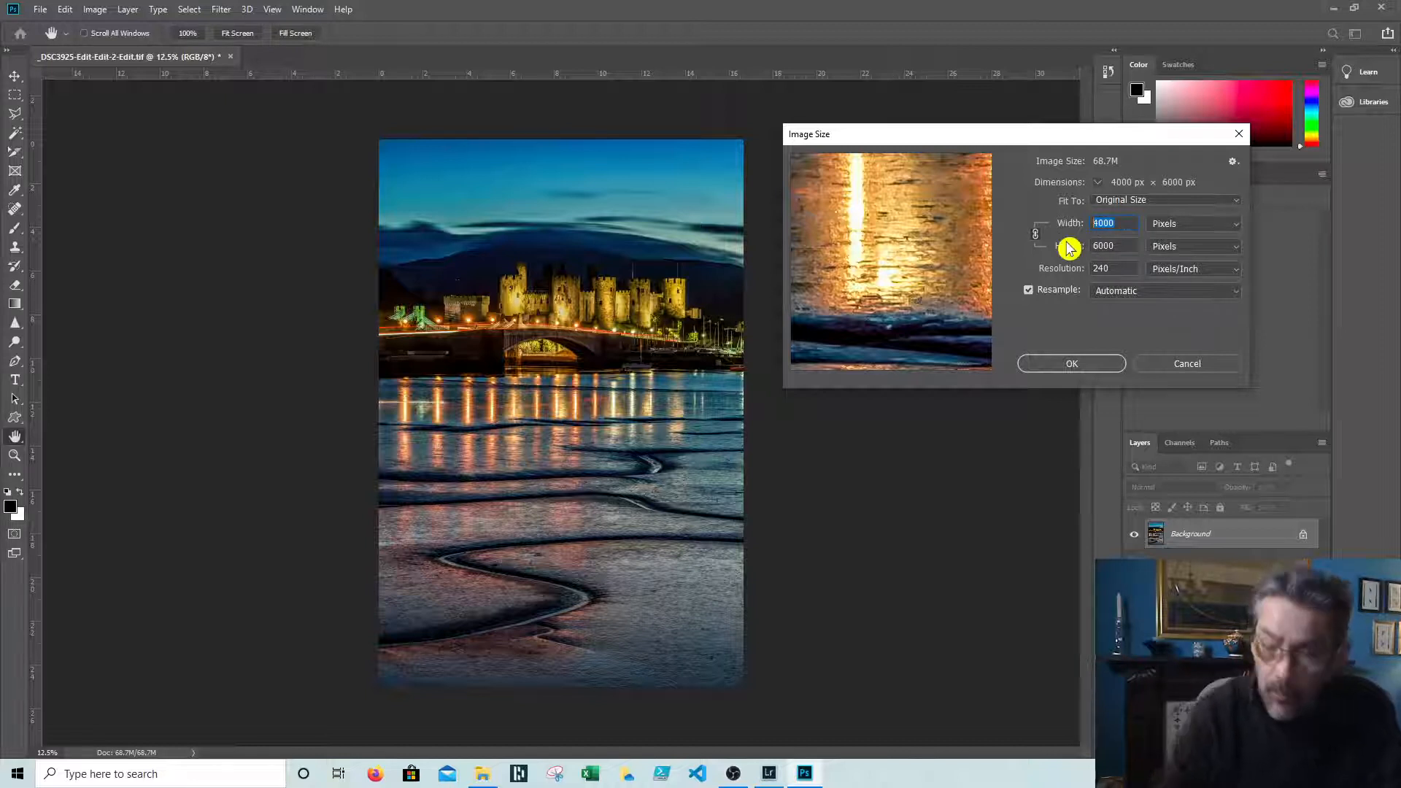
{"action": "type", "text": "2000"}
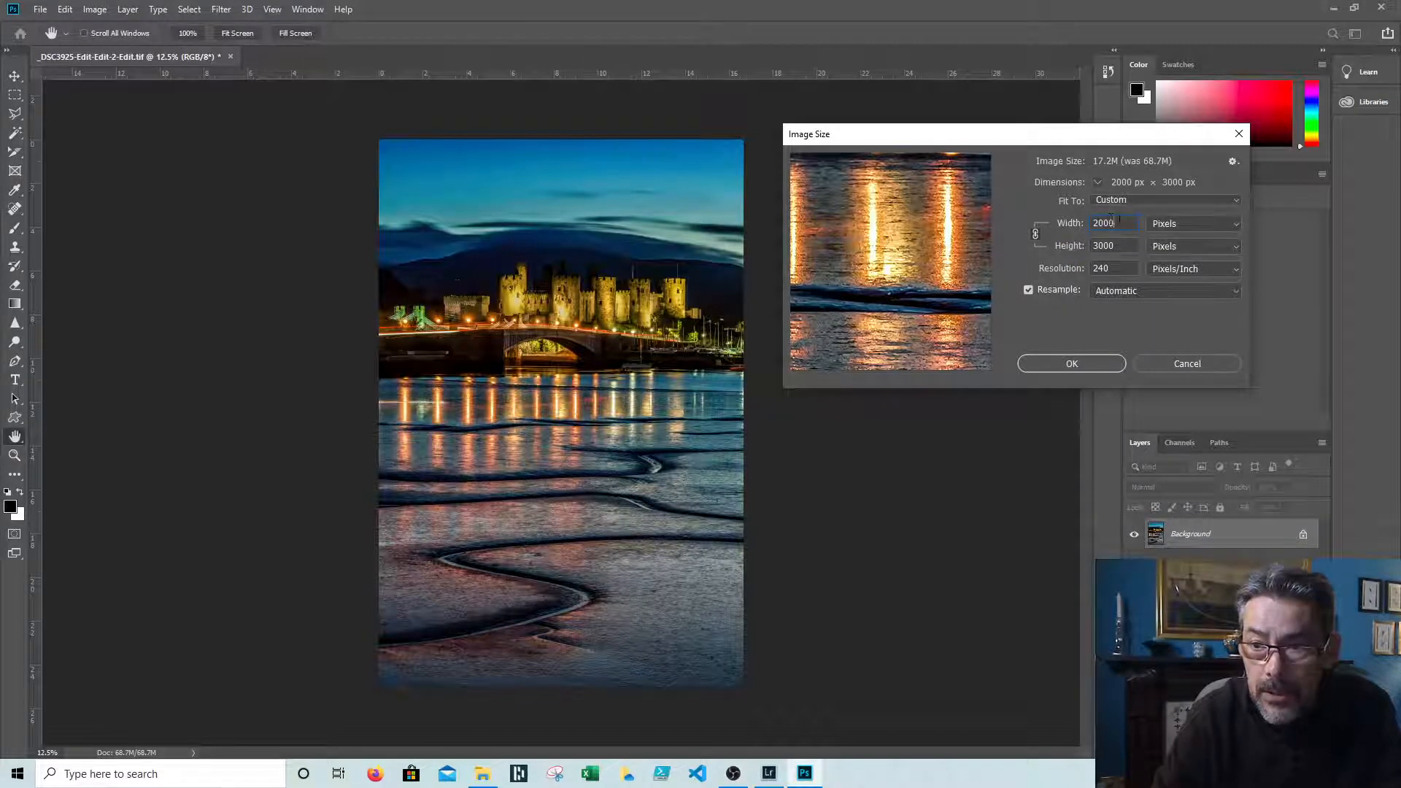
{"action": "type", "text": "4000"}
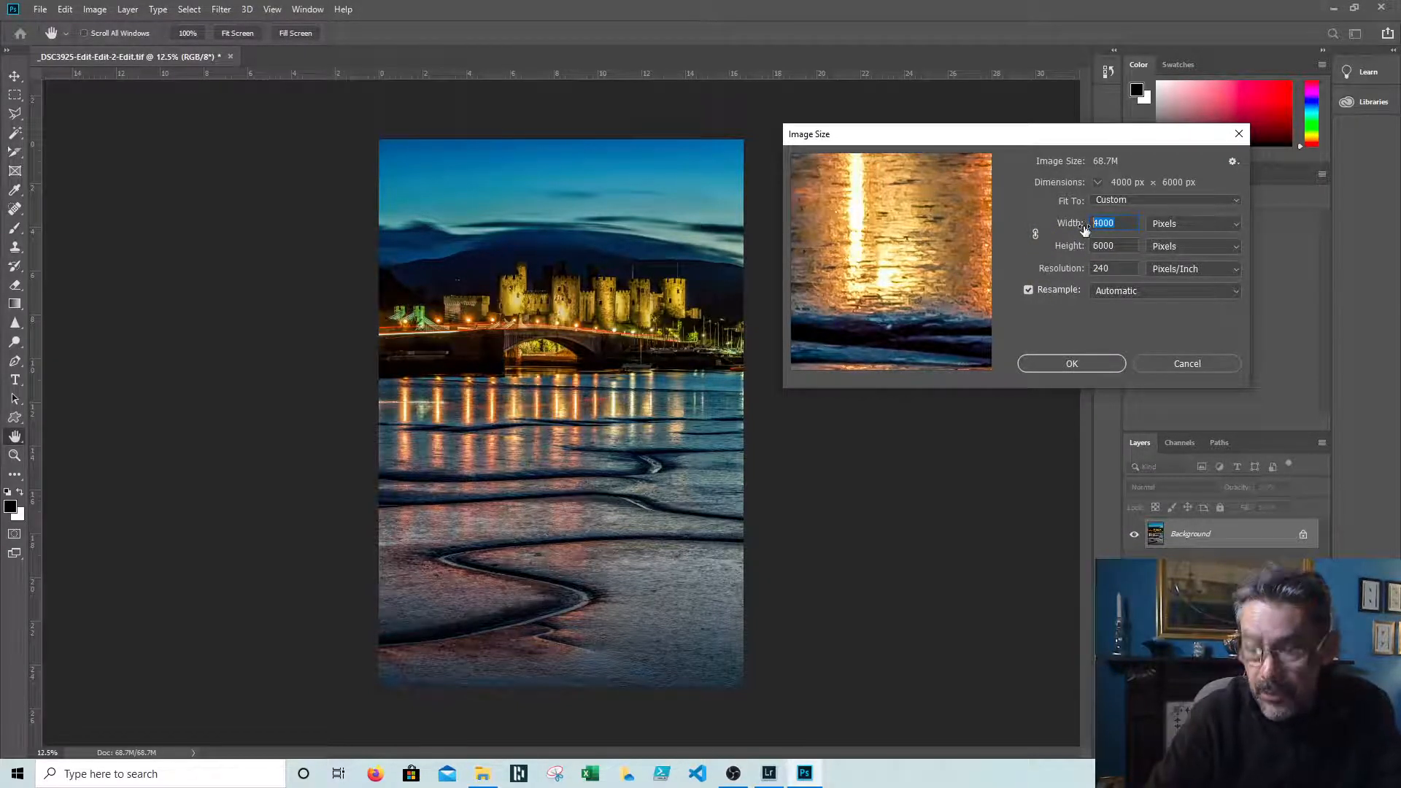
{"action": "type", "text": "2000"}
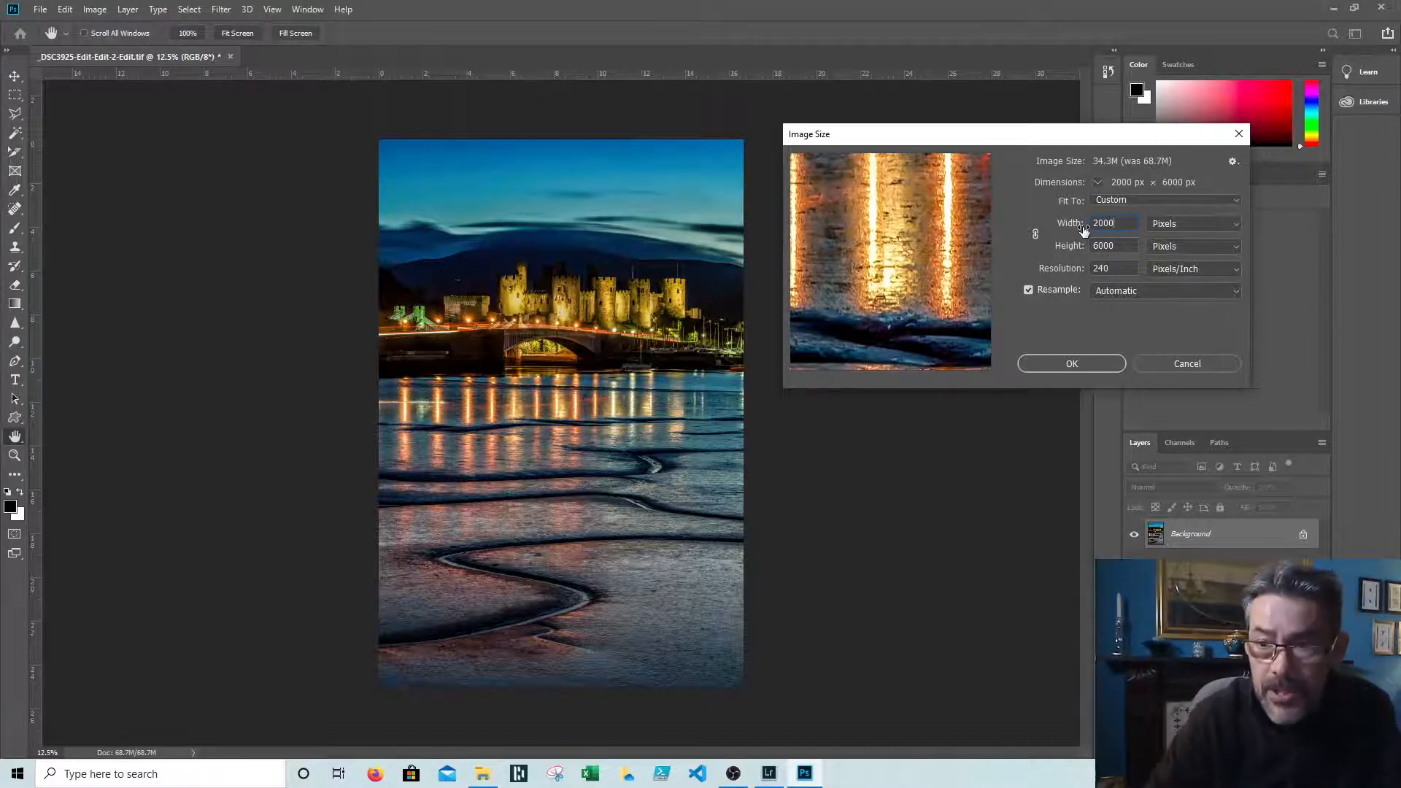
{"action": "left_click", "coordinate": [1072, 364]}
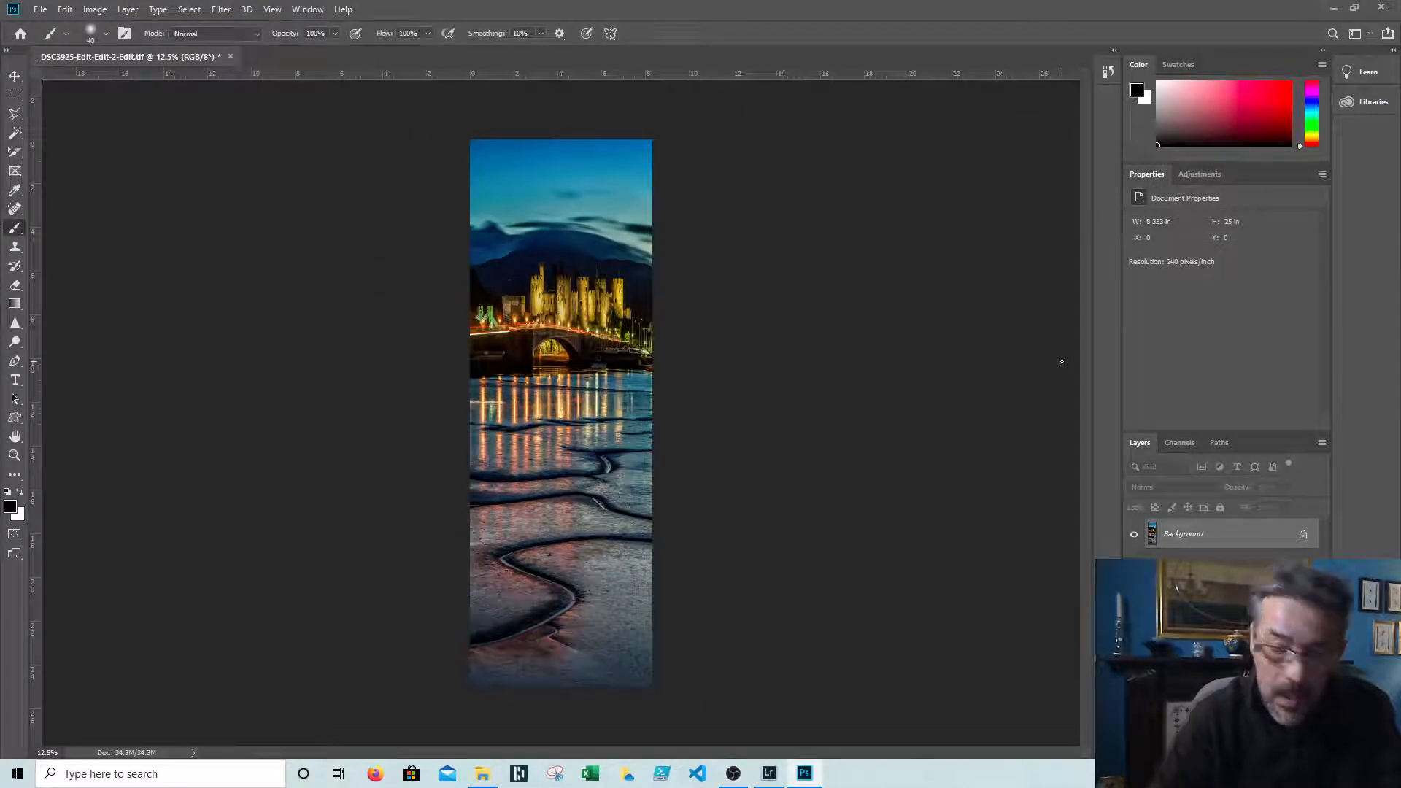
{"action": "key", "text": "z"}
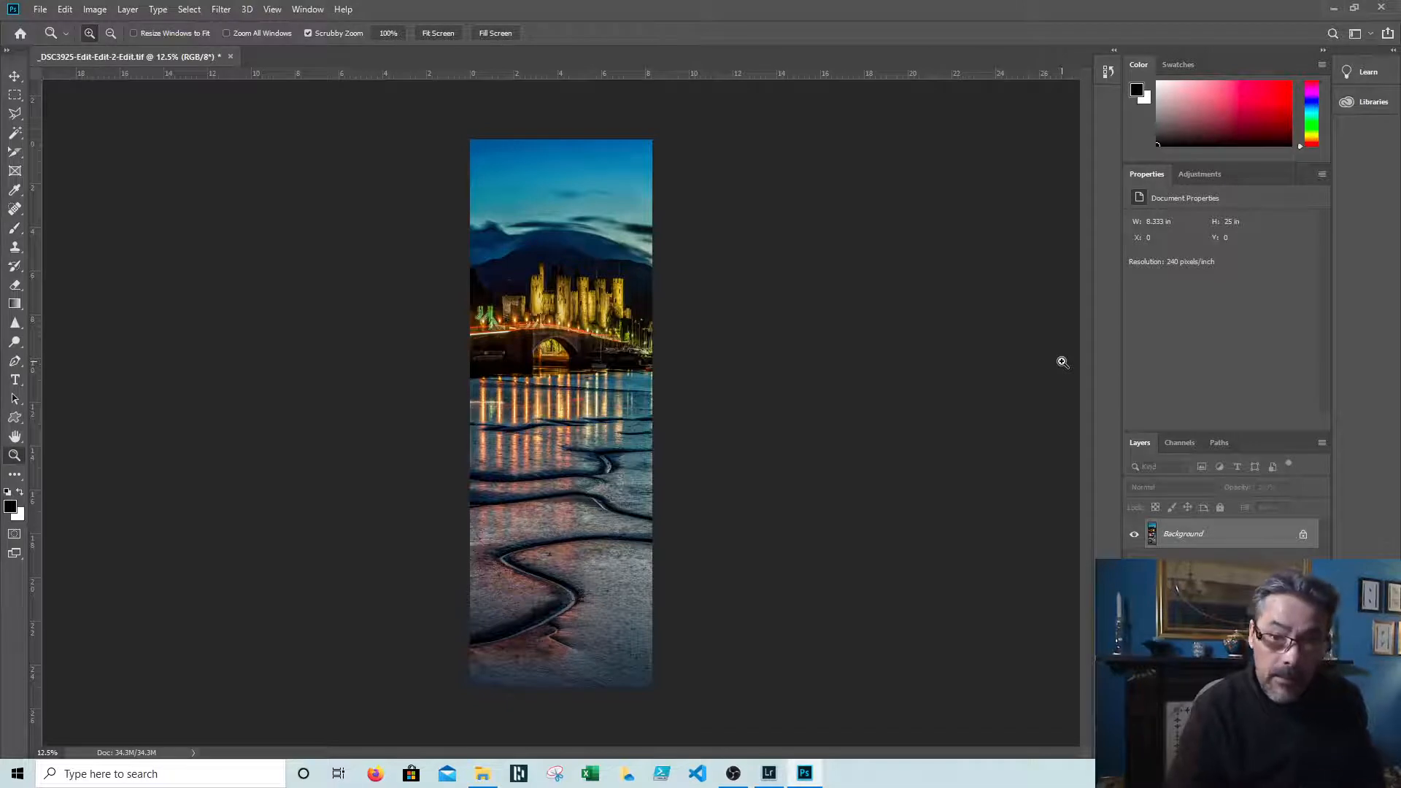
{"action": "key", "text": "ctrl+z"}
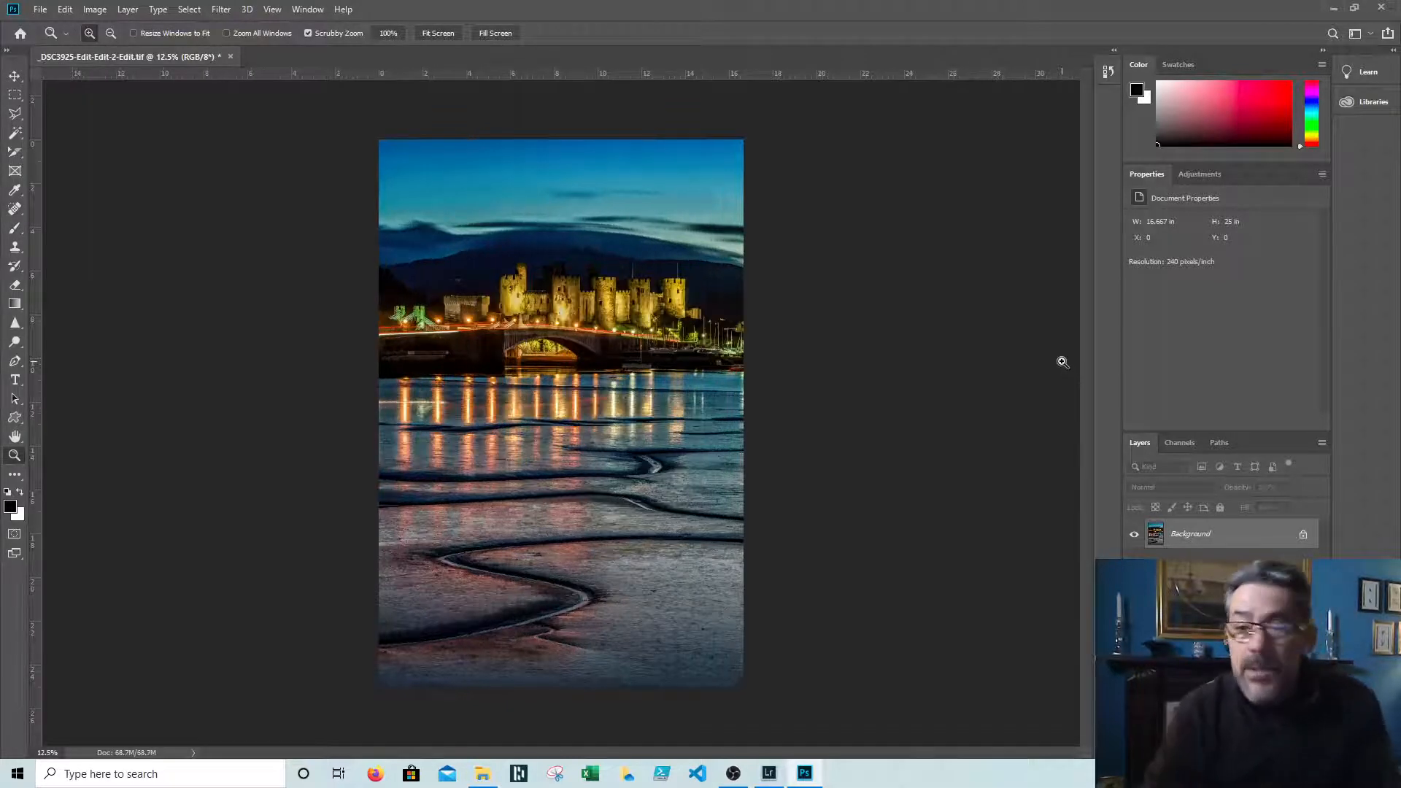
Resize the image to a height of 1200 pixels with width and height linked.
{"action": "left_click", "coordinate": [95, 9]}
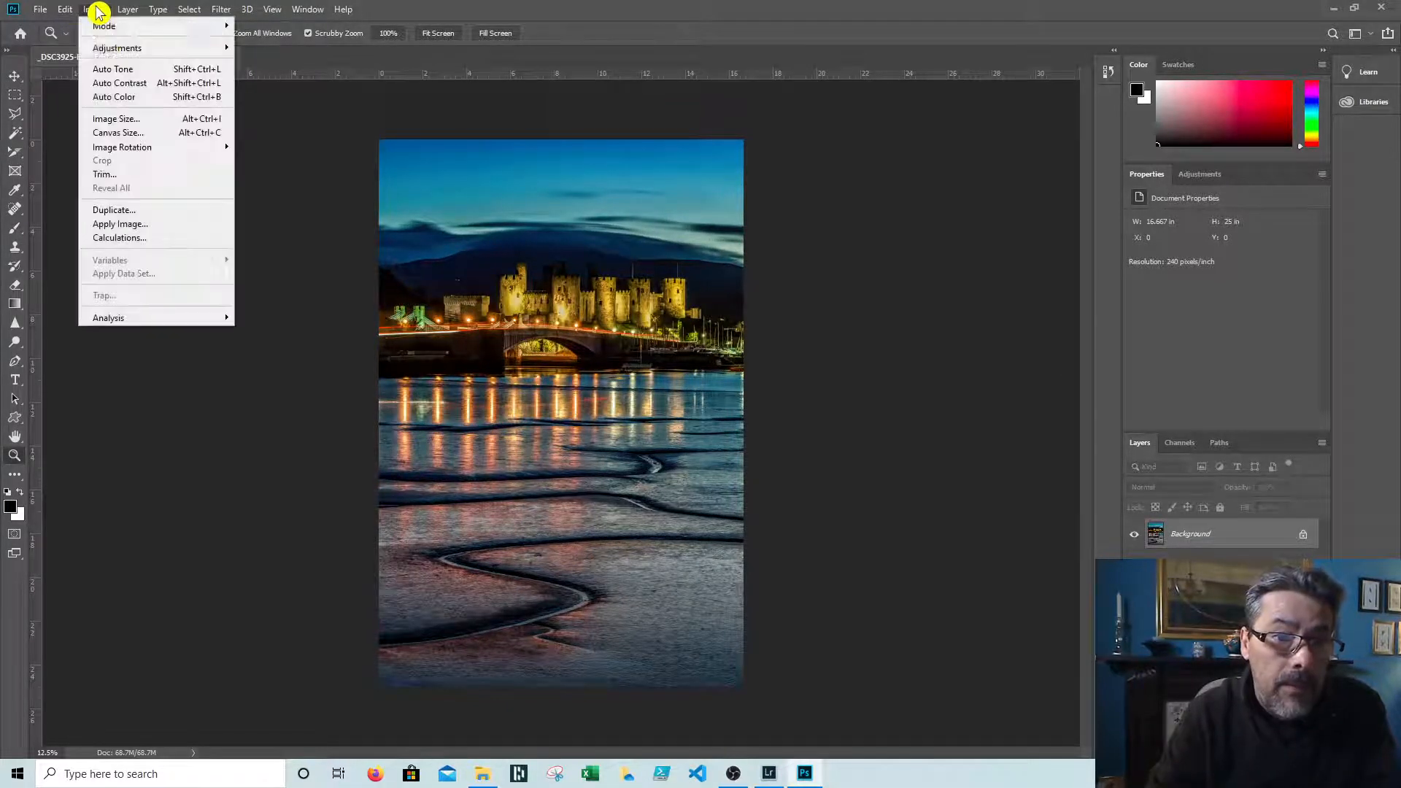
{"action": "left_click", "coordinate": [109, 119]}
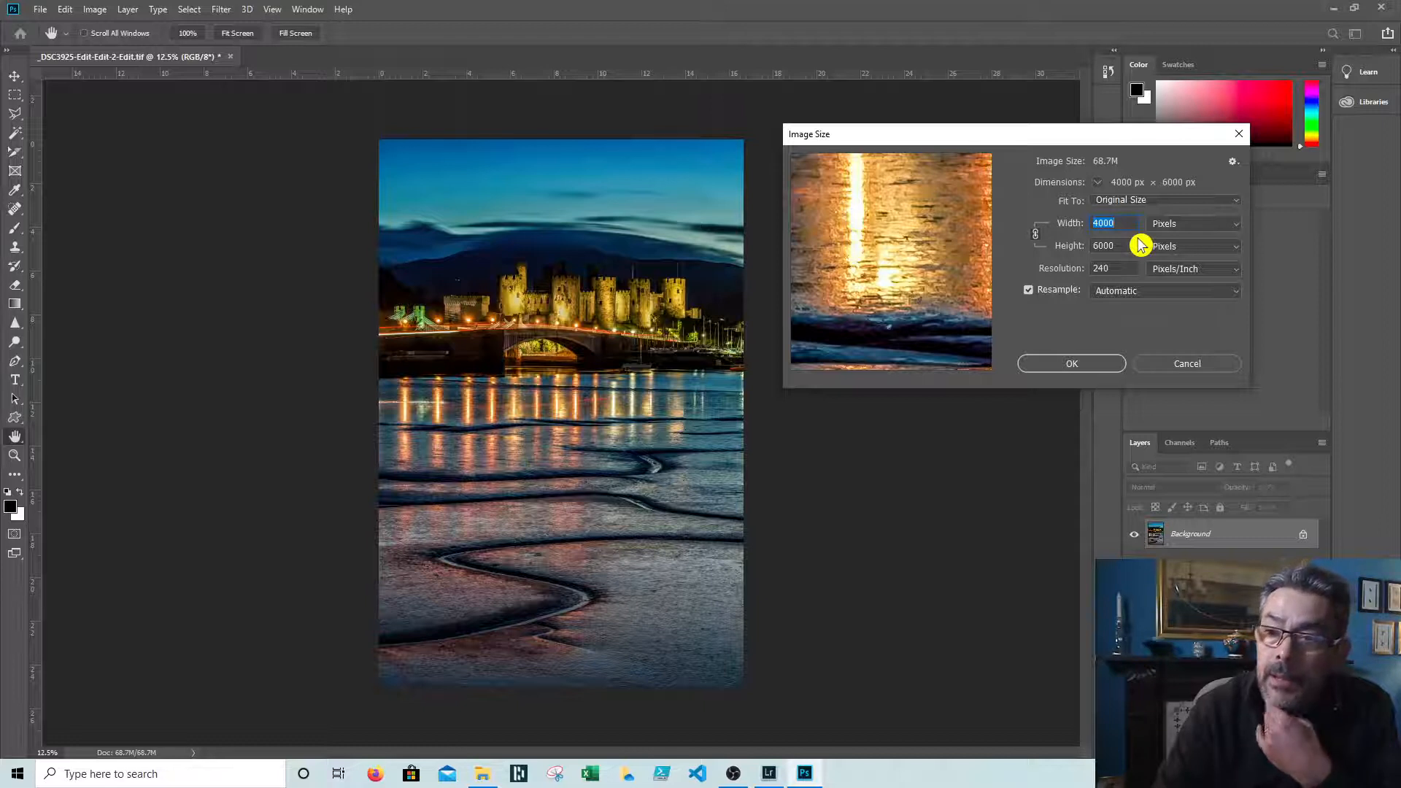
{"action": "key", "text": "Tab"}
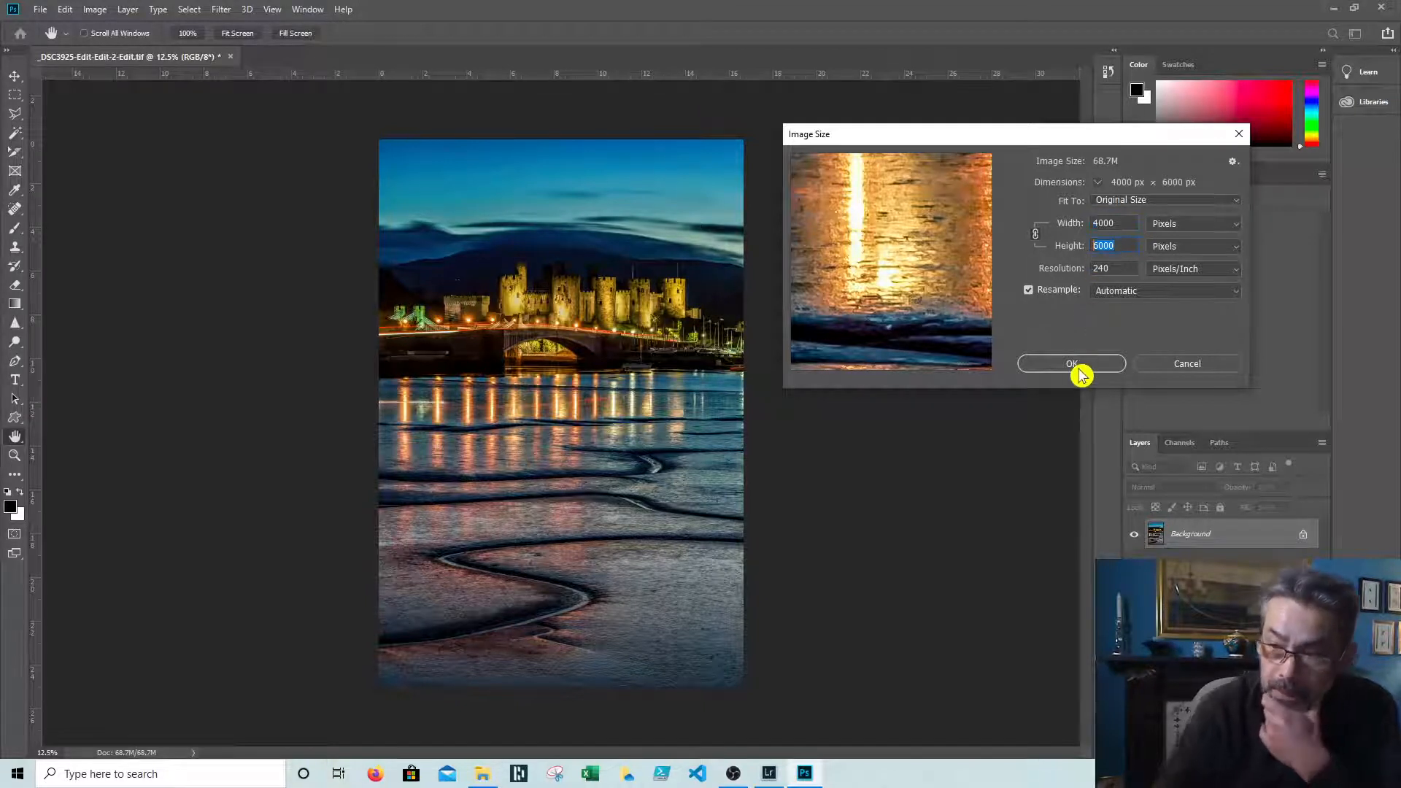
{"action": "type", "text": "1200"}
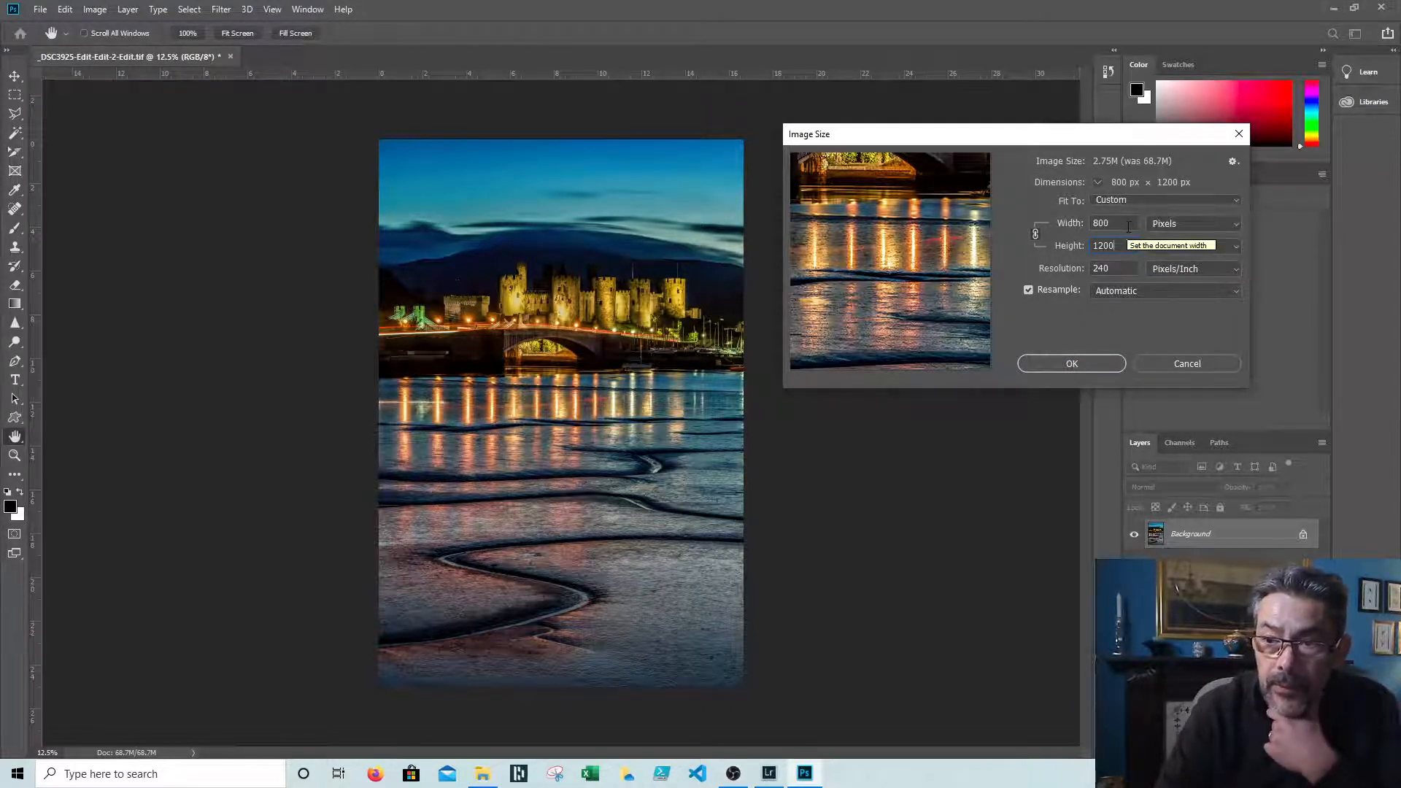
{"action": "left_click", "coordinate": [1069, 362]}
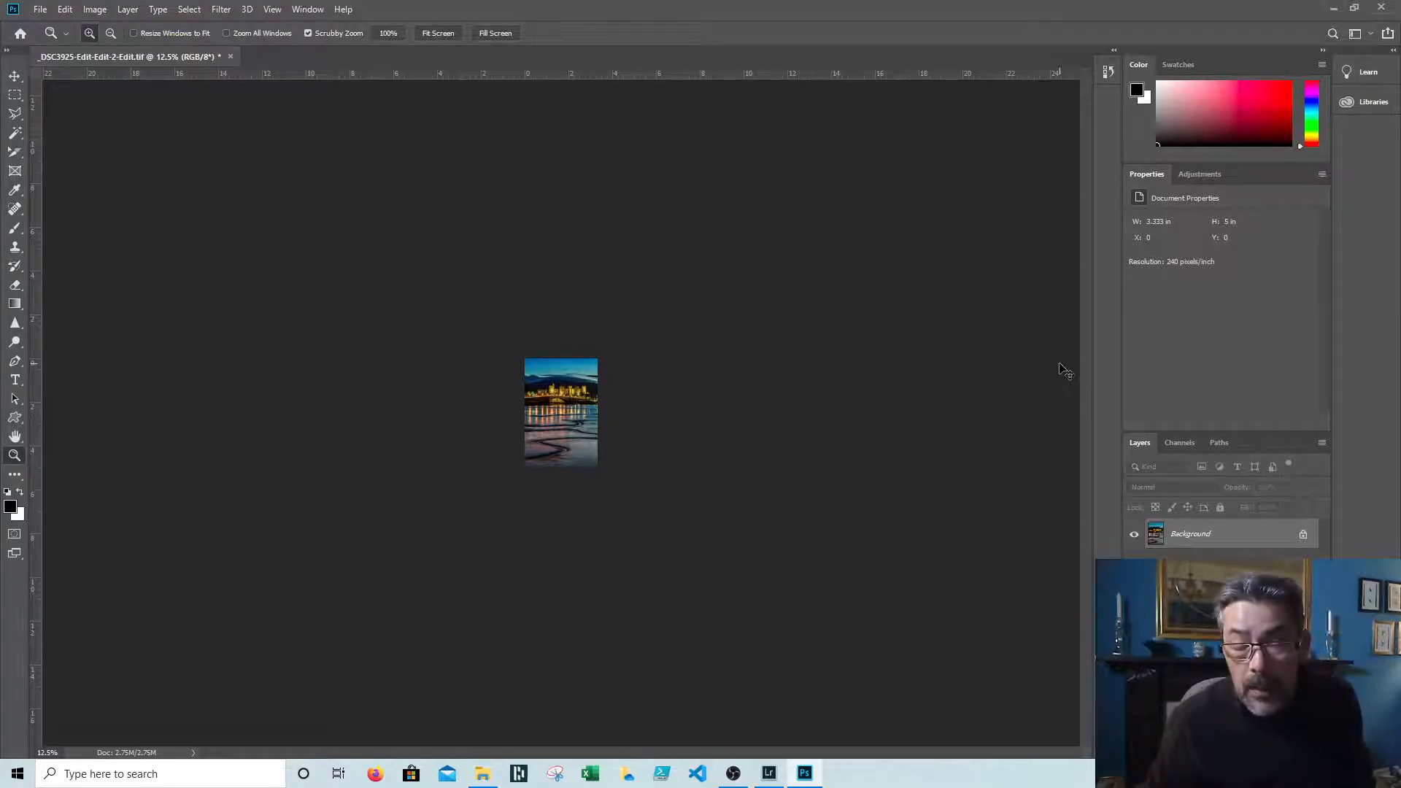
{"action": "key", "text": "ctrl+plus"}
{"action": "key", "text": "ctrl+plus"}
{"action": "key", "text": "ctrl+plus"}
{"action": "key", "text": "ctrl+plus"}
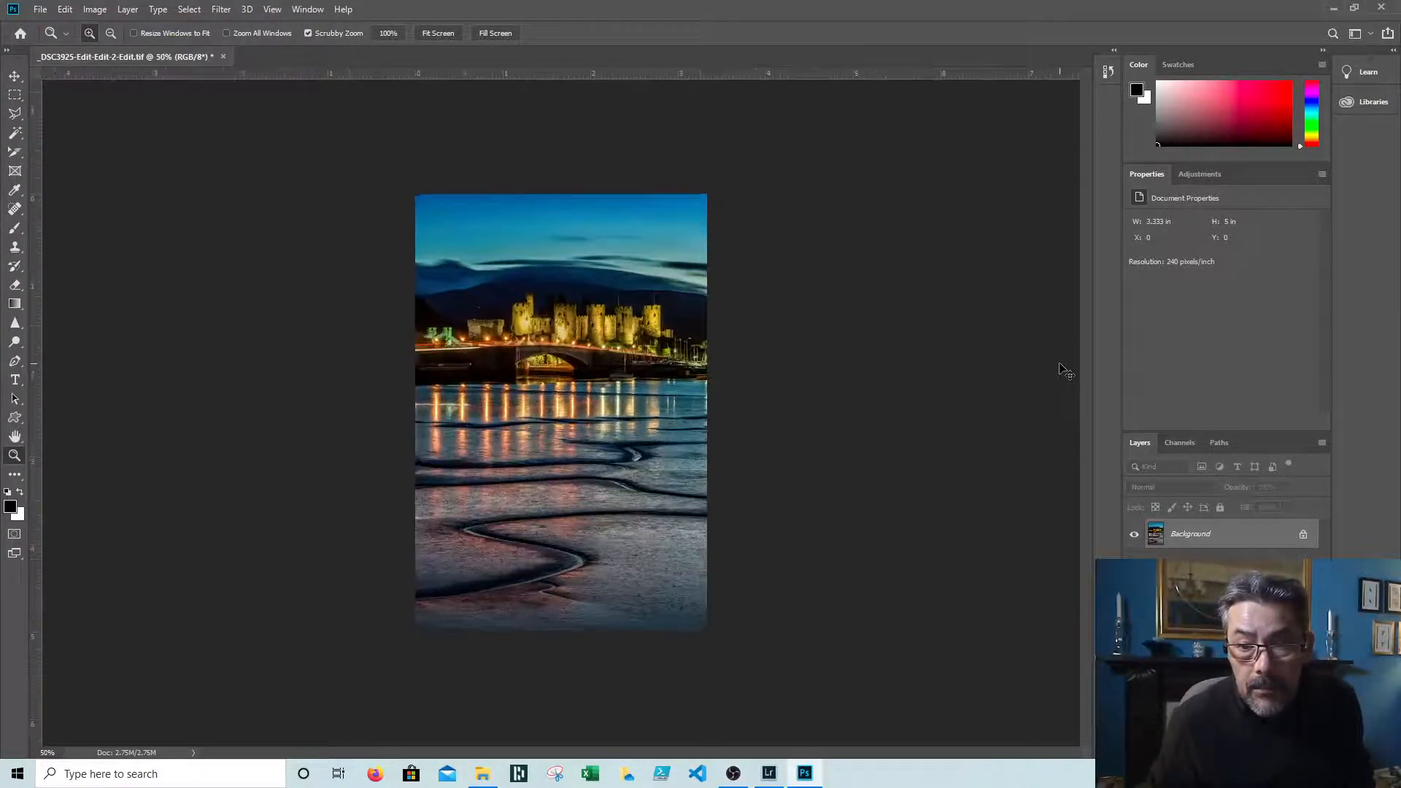
{"action": "key", "text": "ctrl+plus"}
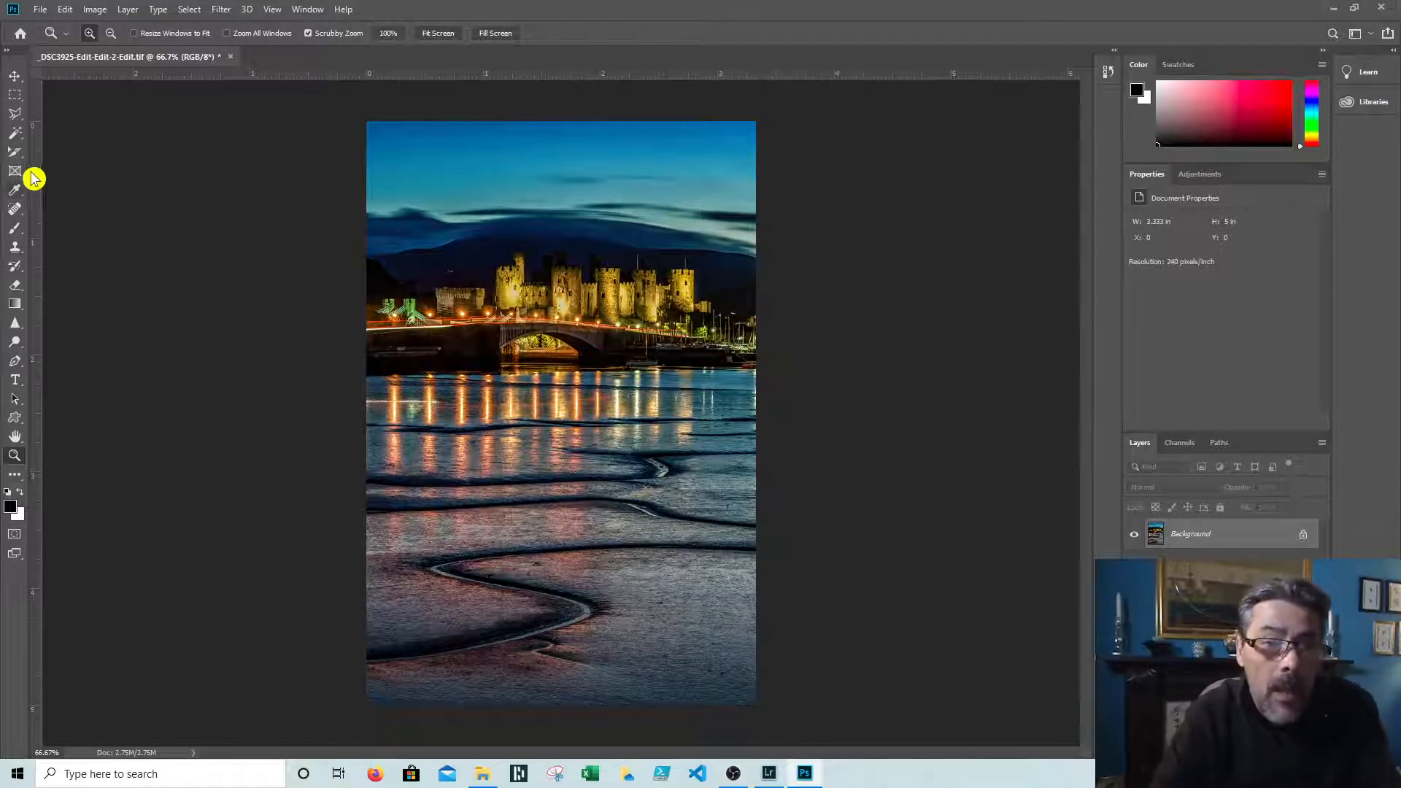
Start saving the image as a new file in the Video presentation folder under Pictures, using the JPEG format.
{"action": "left_click", "coordinate": [41, 10]}
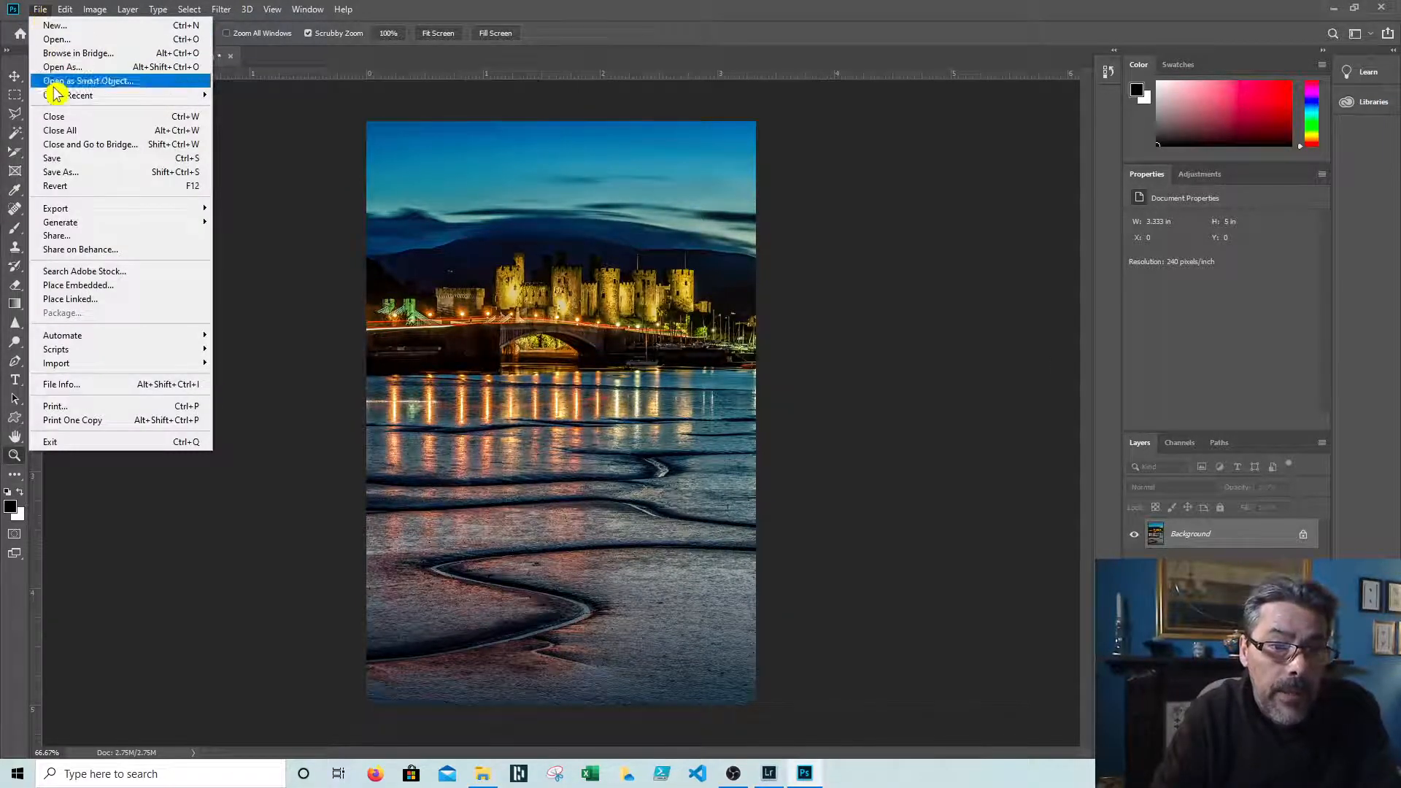
{"action": "left_click", "coordinate": [104, 180]}
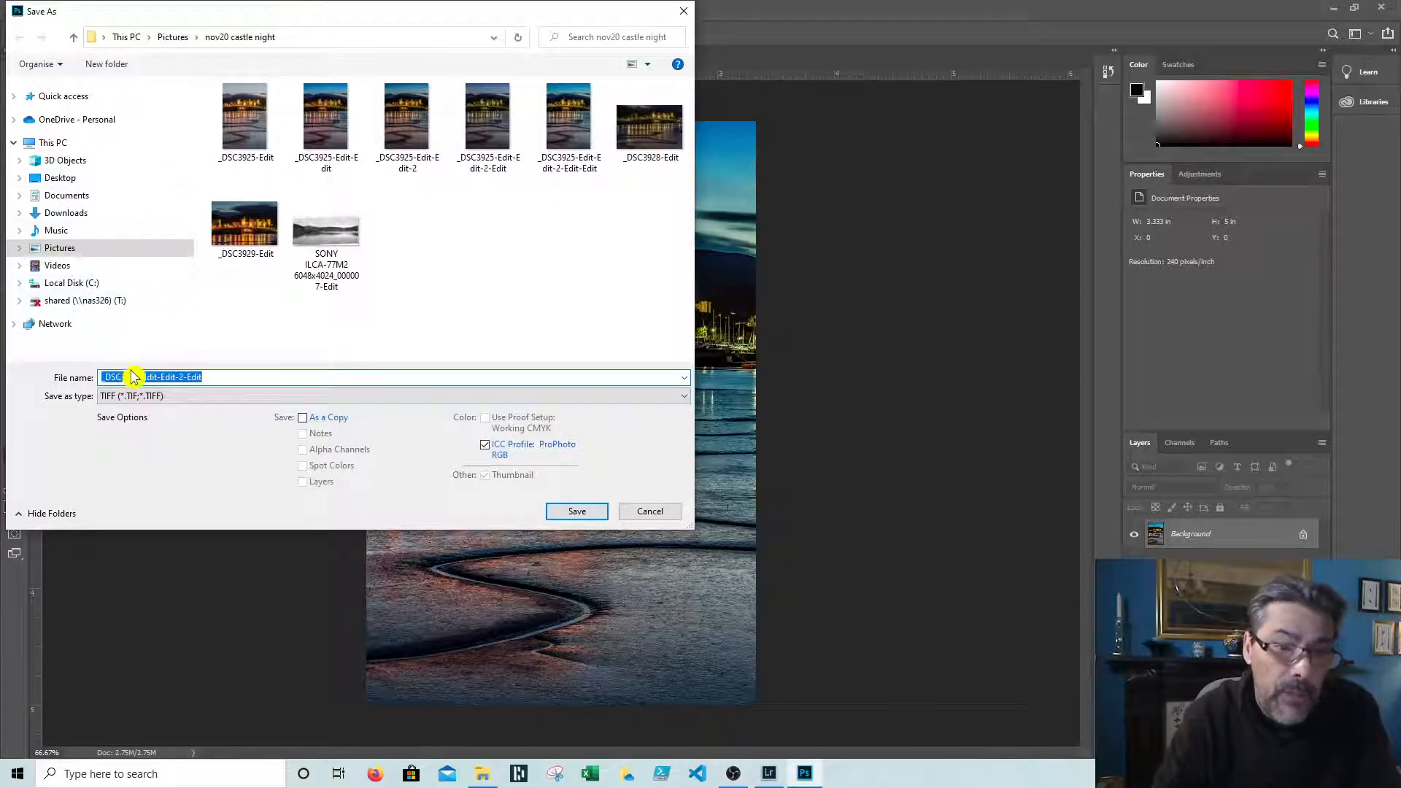
{"action": "left_click", "coordinate": [67, 249]}
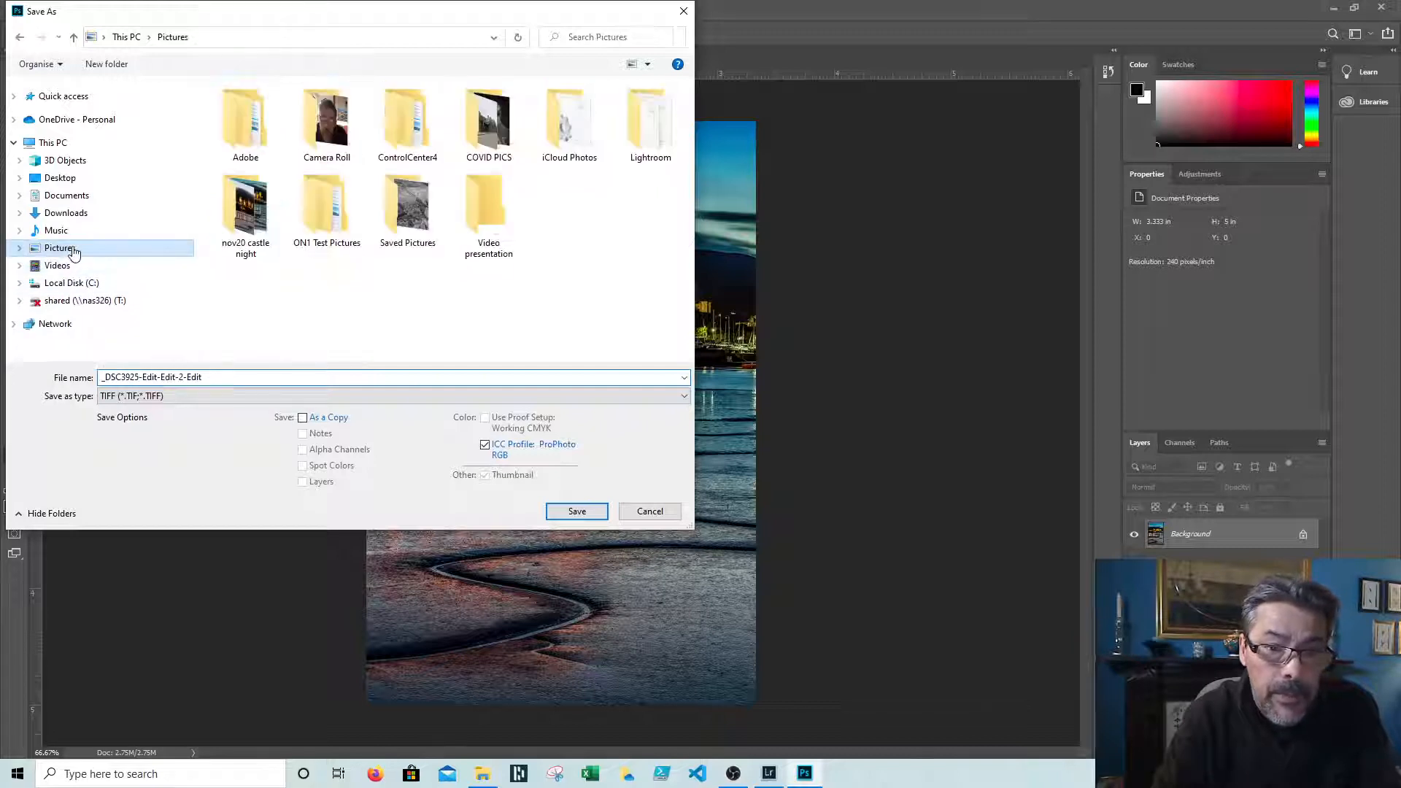
{"action": "double_click", "coordinate": [492, 216]}
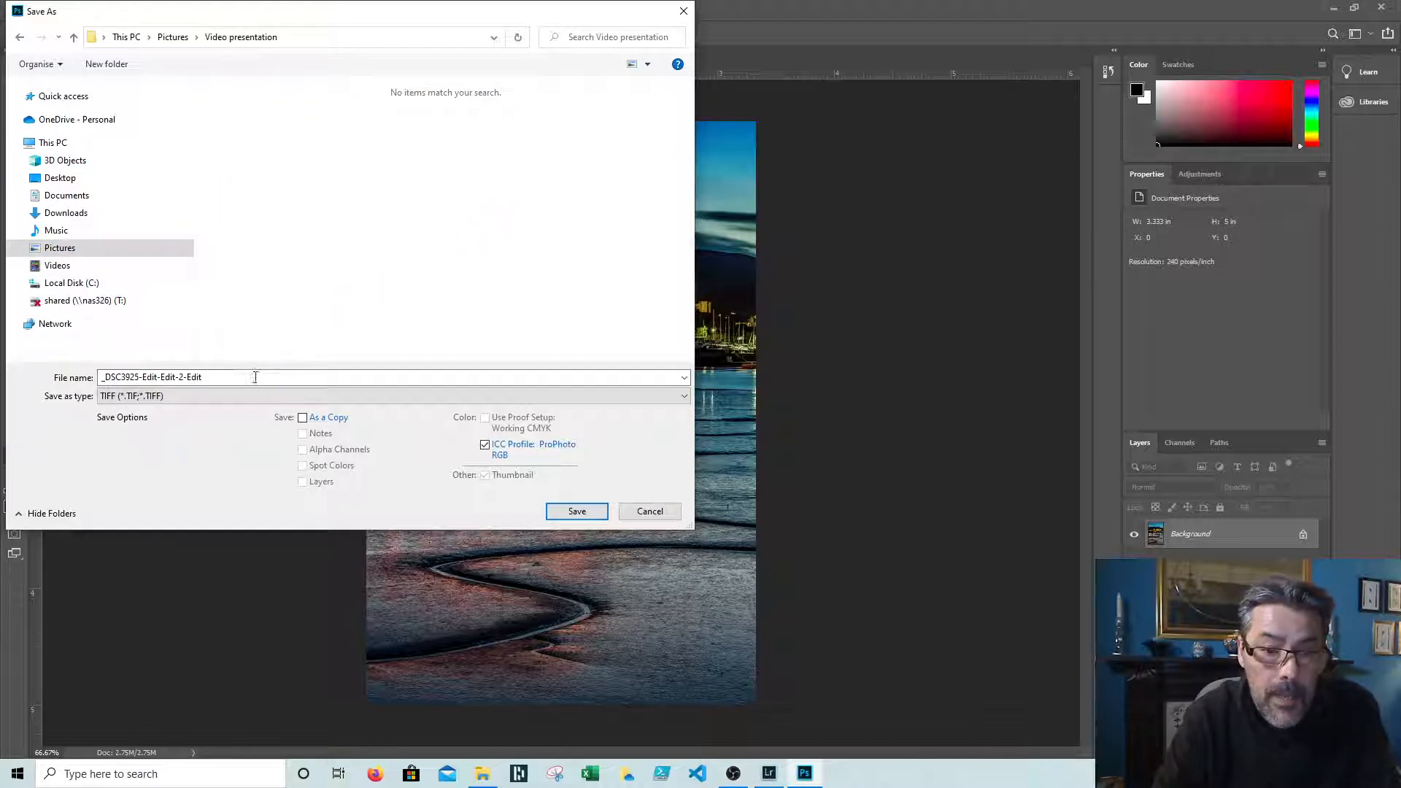
{"action": "left_click", "coordinate": [175, 398]}
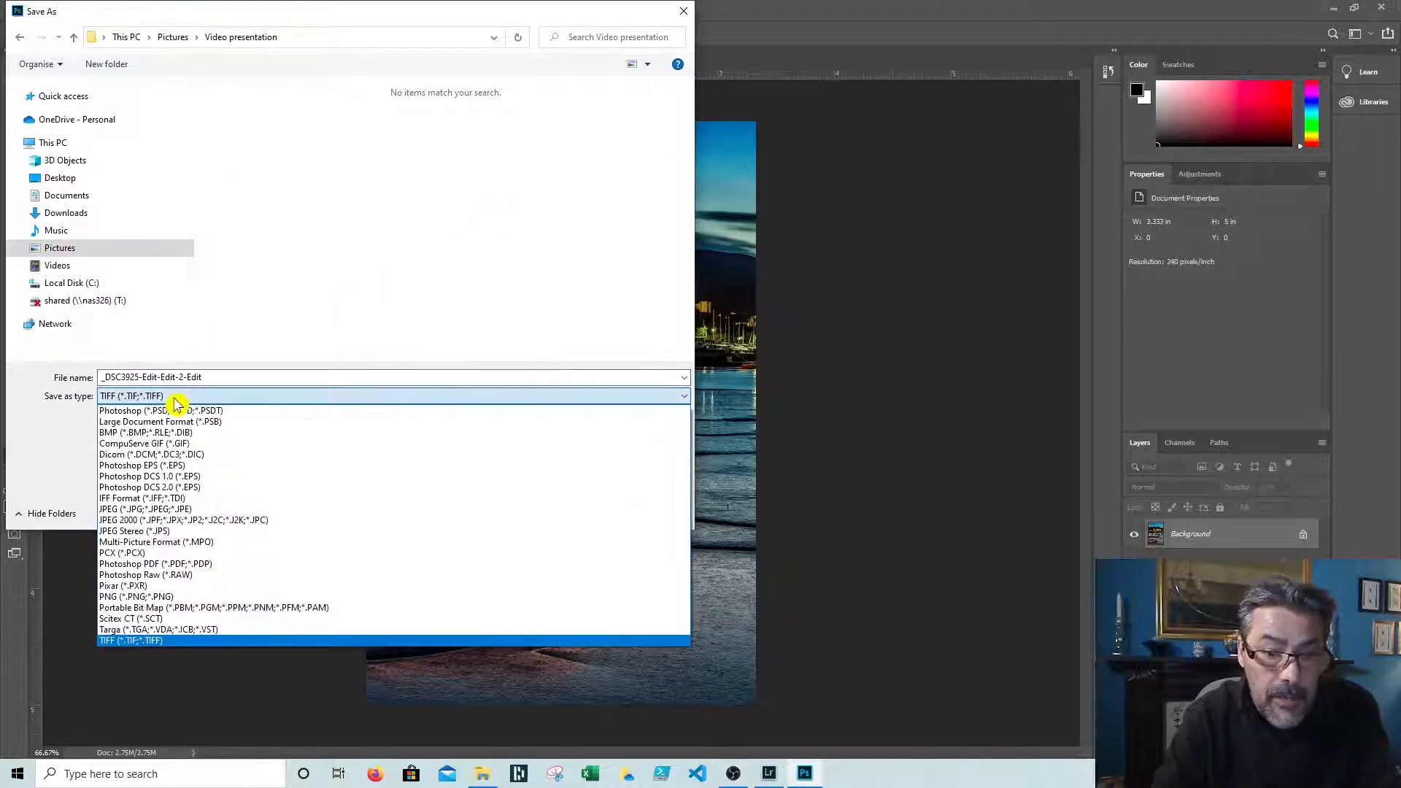
{"action": "left_click", "coordinate": [136, 510]}
Name the JPEG file "Castle V1" and confirm the save to reach its JPEG options.
{"action": "double_click", "coordinate": [223, 380]}
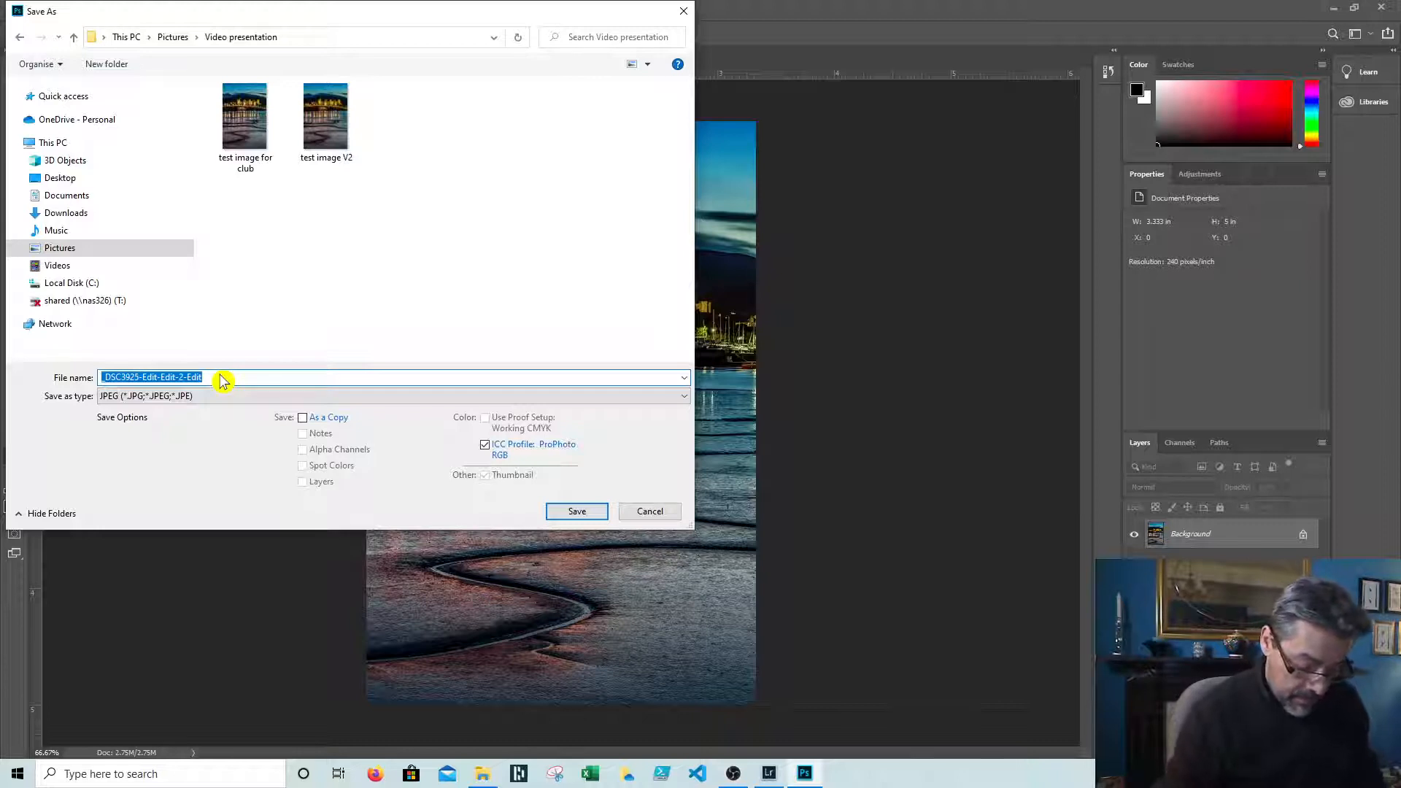
{"action": "type", "text": "Castle V"}
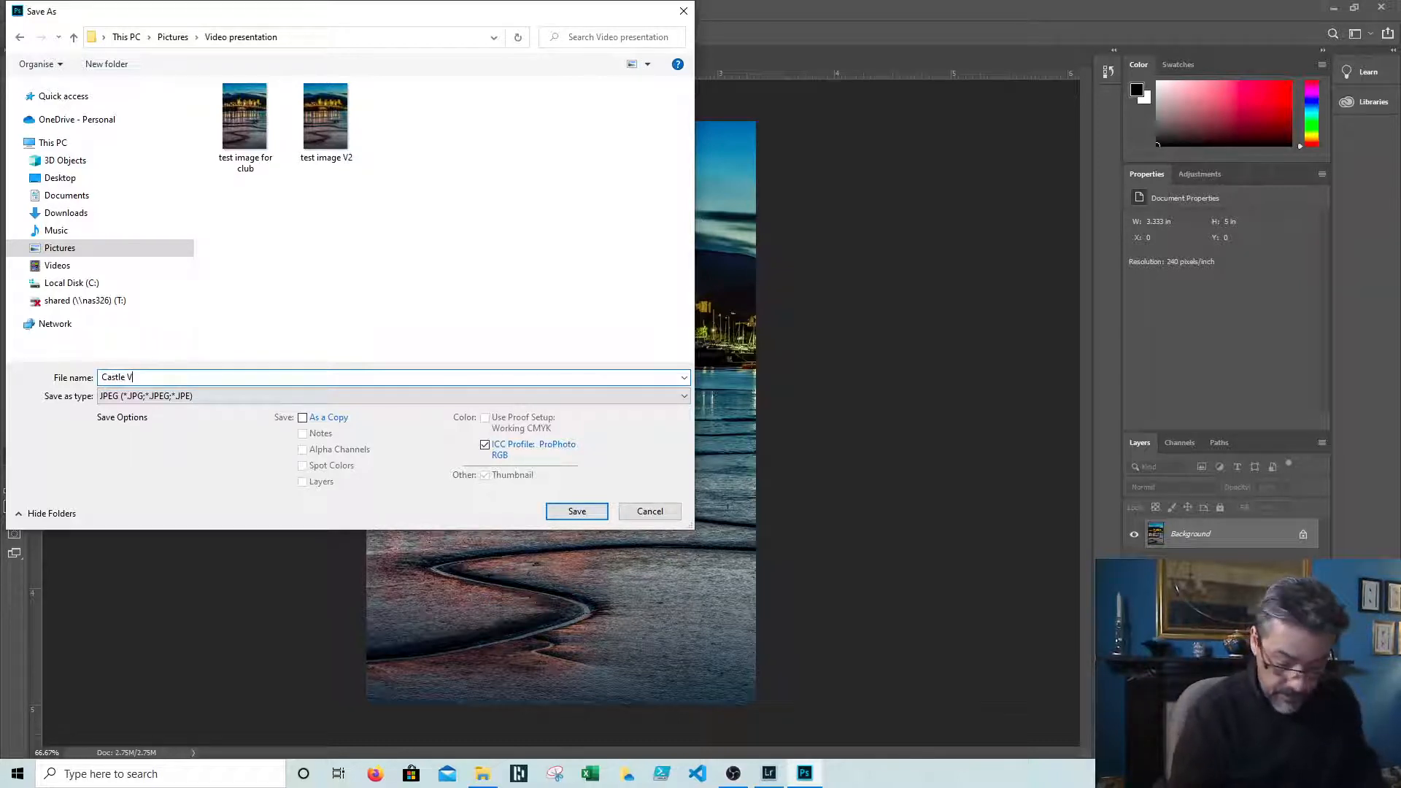
{"action": "type", "text": "1"}
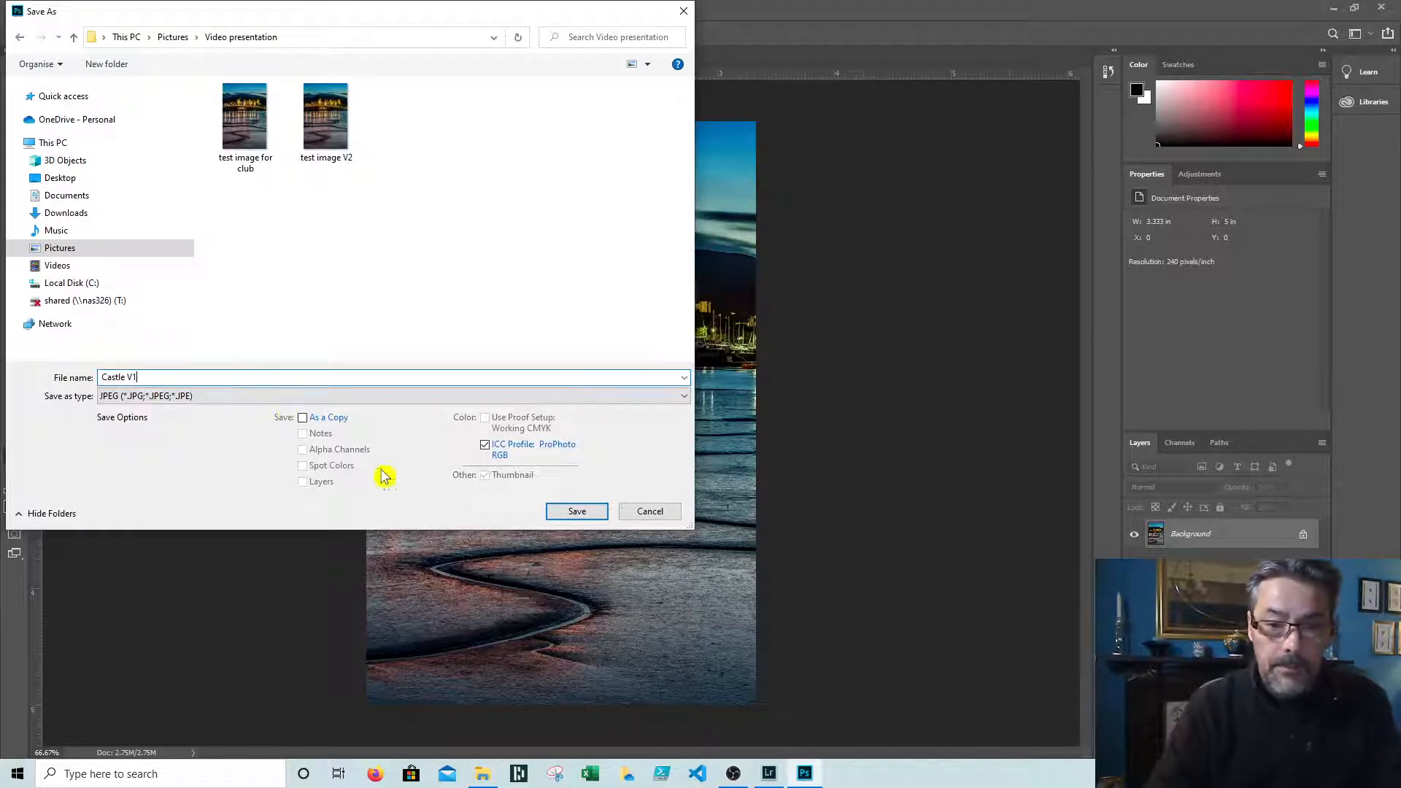
{"action": "left_click", "coordinate": [576, 511]}
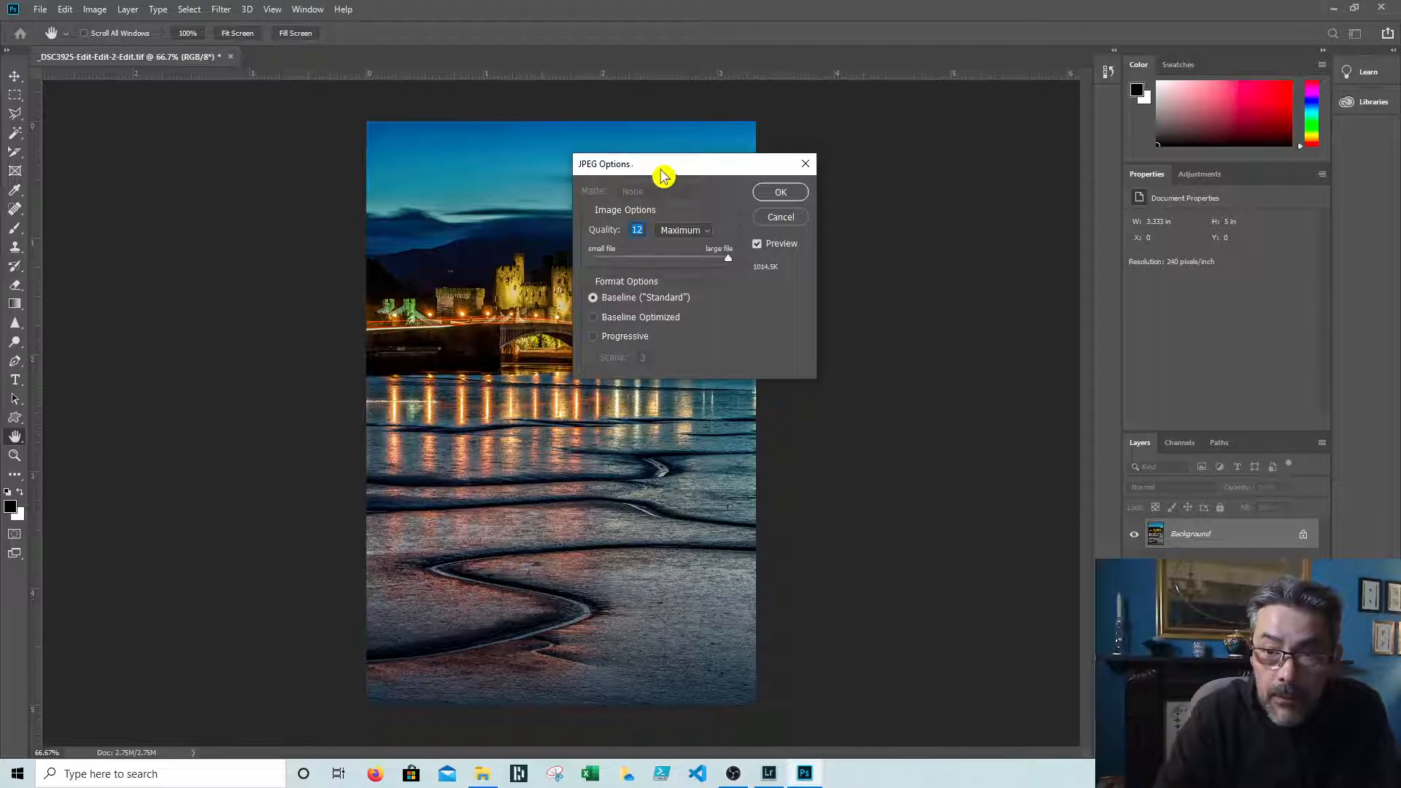
Try the High quality setting of 8 for the JPEG with the preview enabled.
{"action": "left_click_drag", "start_coordinate": [662, 167], "coordinate": [873, 145]}
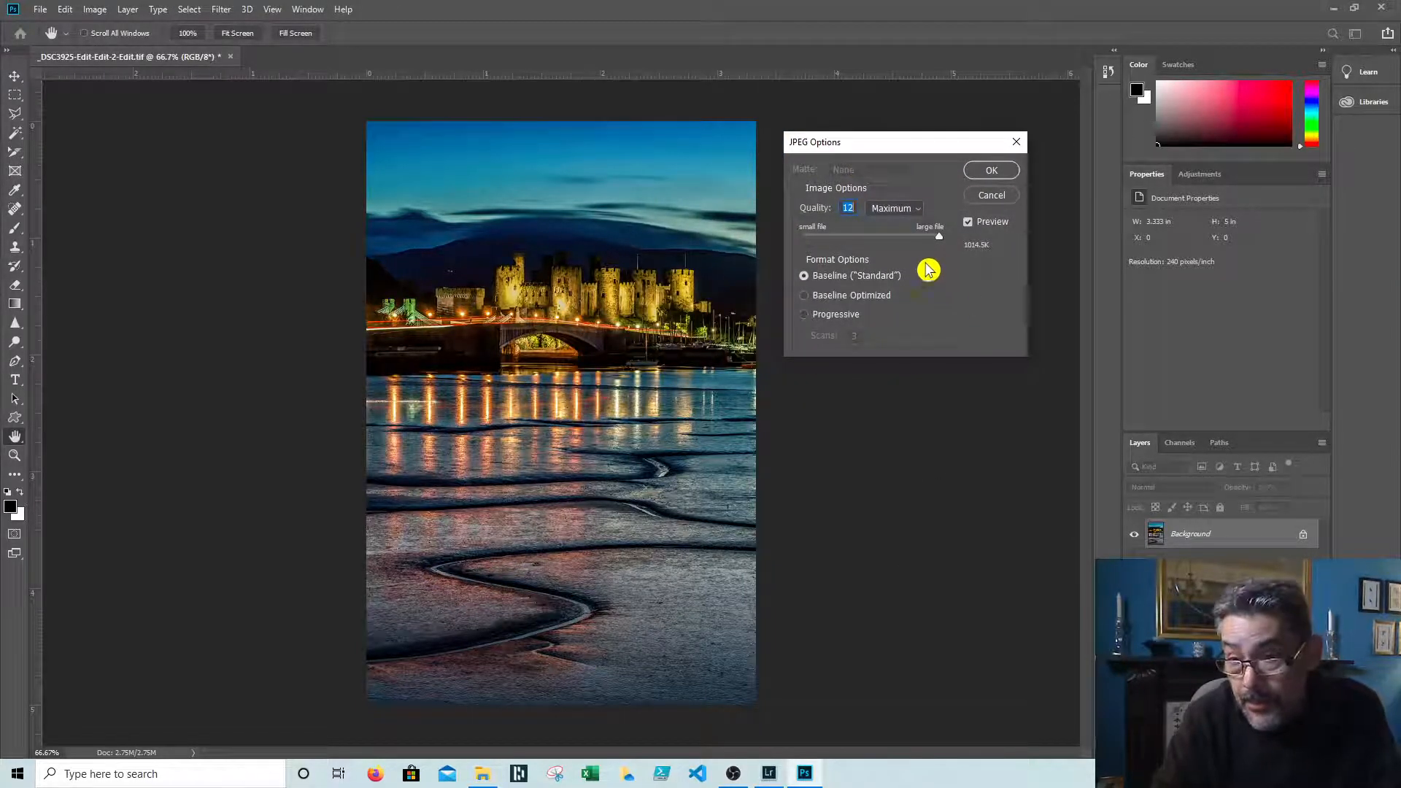
{"action": "left_click", "coordinate": [883, 214]}
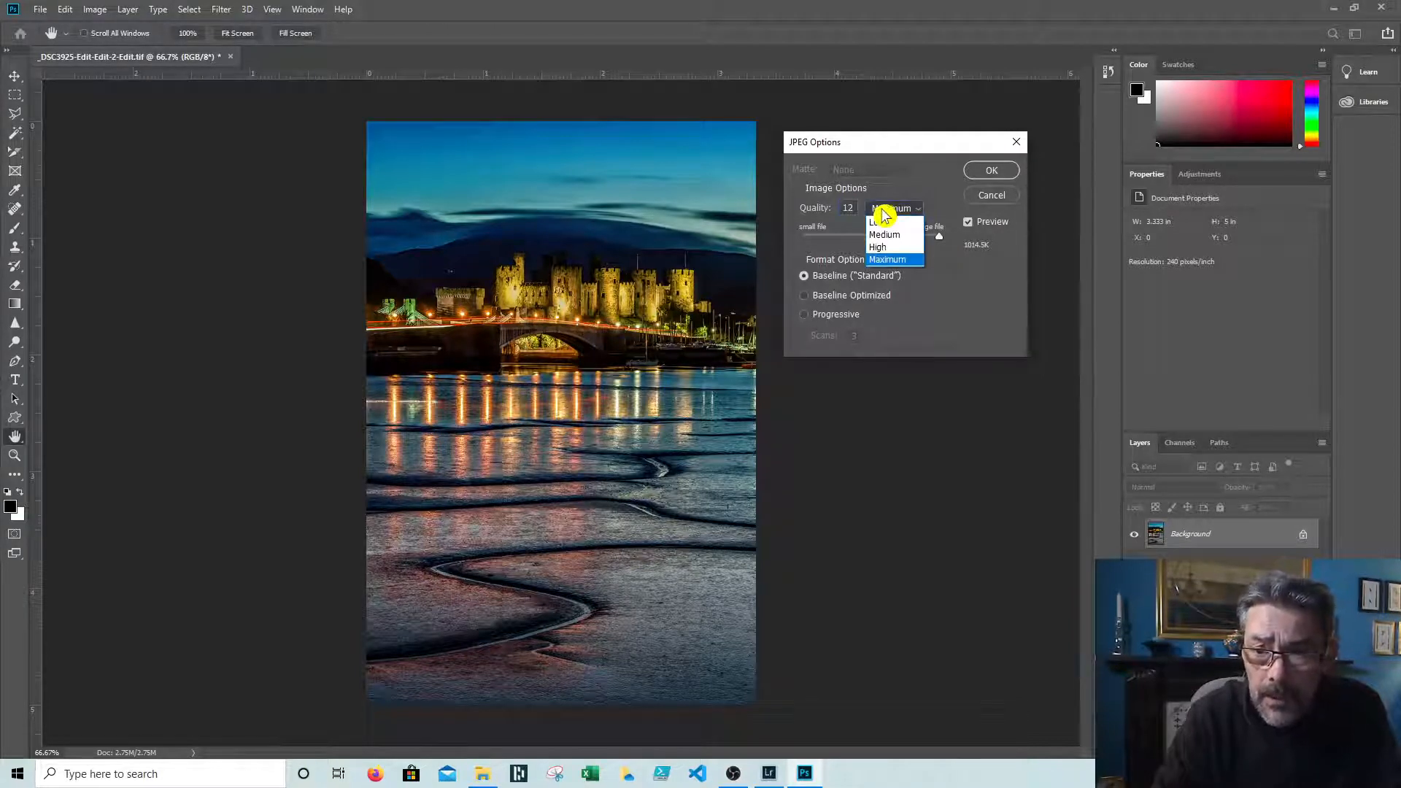
{"action": "left_click", "coordinate": [885, 251]}
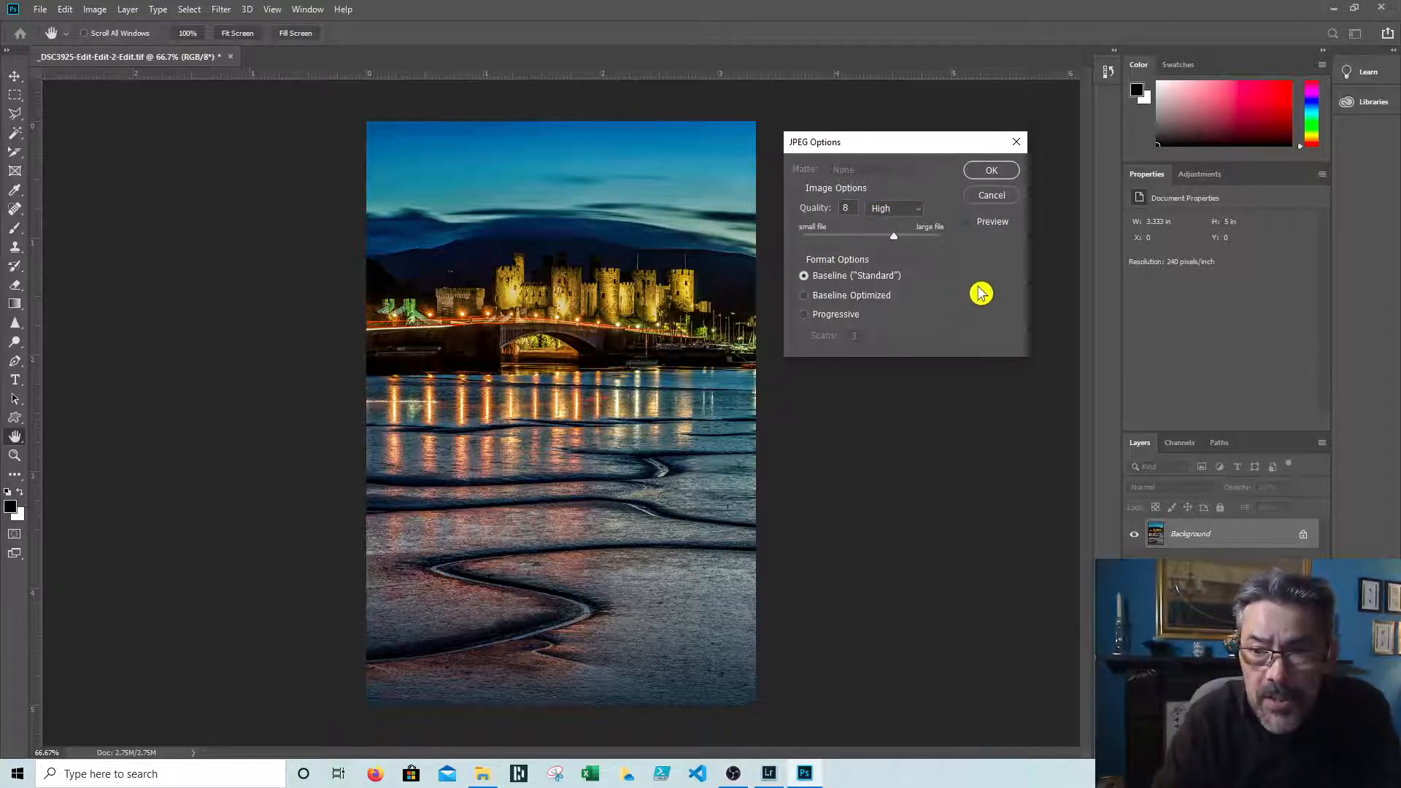
{"action": "left_click", "coordinate": [1005, 225]}
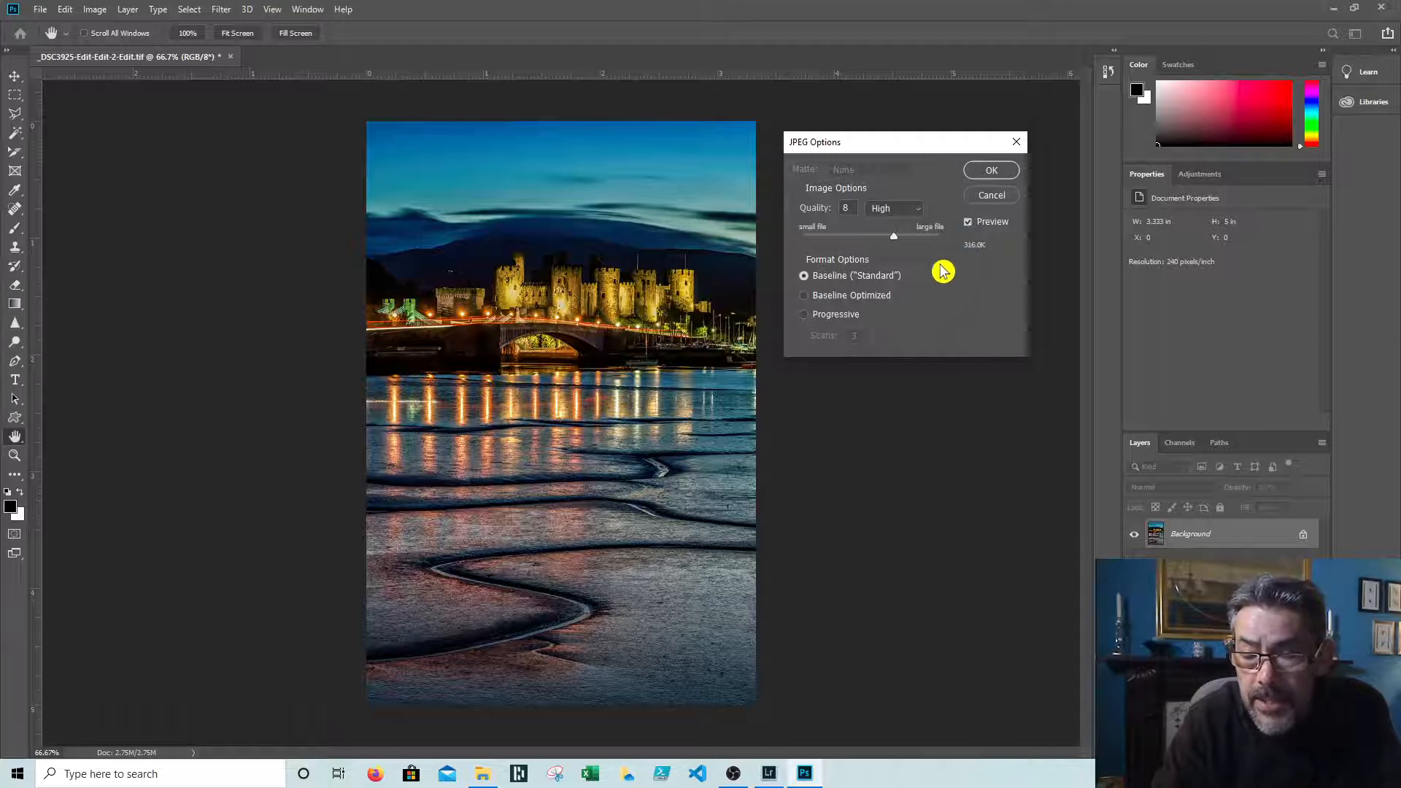
Set the JPEG quality to Maximum at level 12 and save the file.
{"action": "left_click", "coordinate": [910, 213]}
{"action": "left_click", "coordinate": [907, 272]}
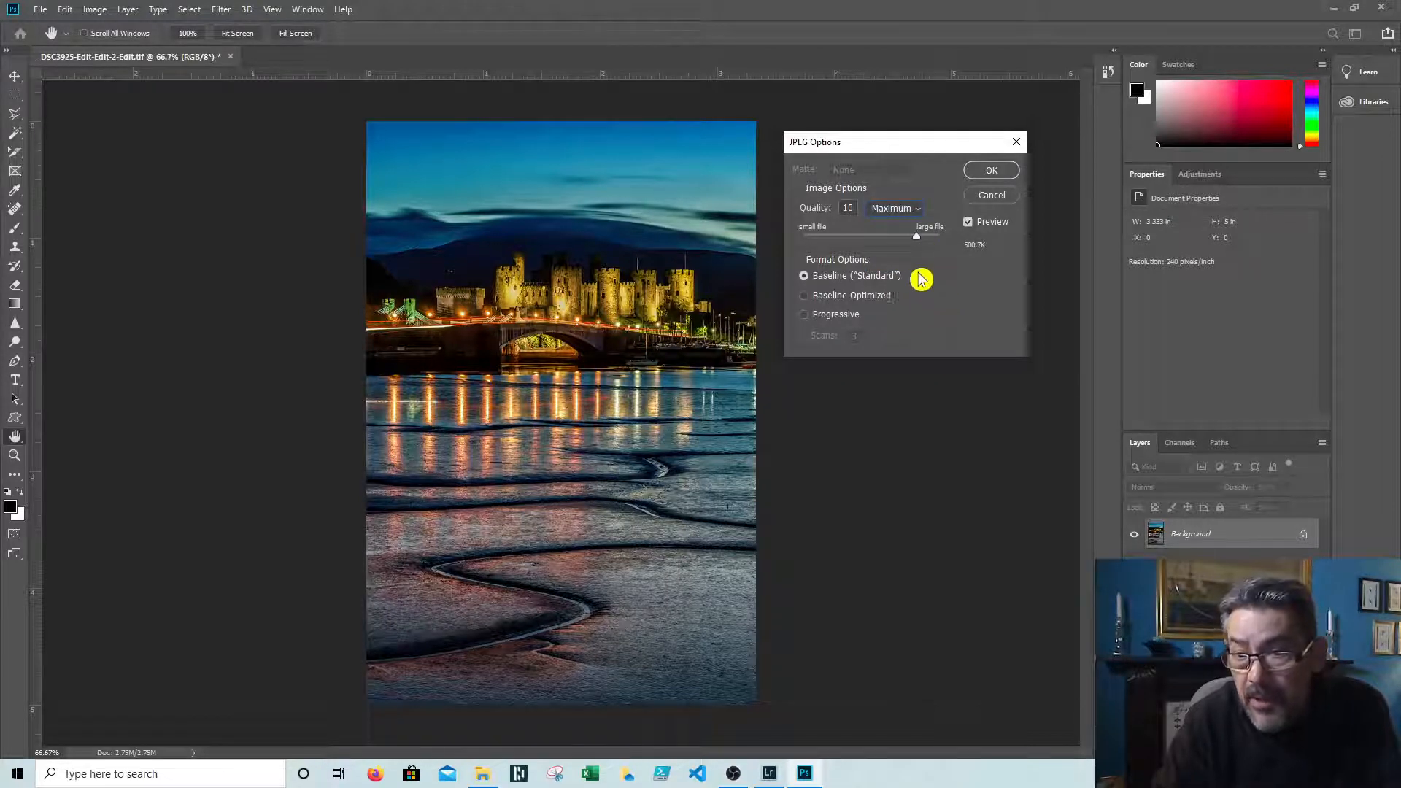
{"action": "left_click_drag", "start_coordinate": [918, 239], "coordinate": [969, 244]}
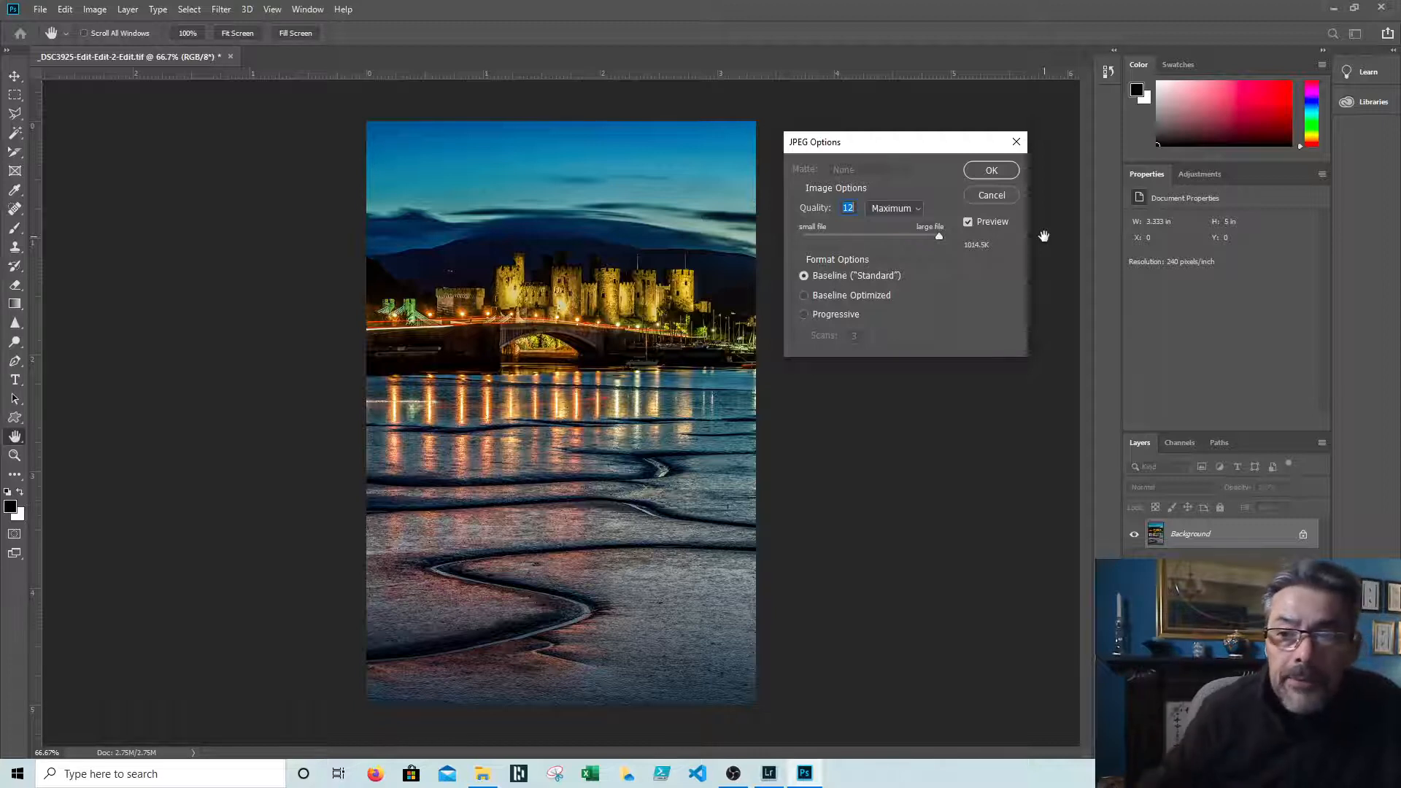
{"action": "left_click", "coordinate": [997, 175]}
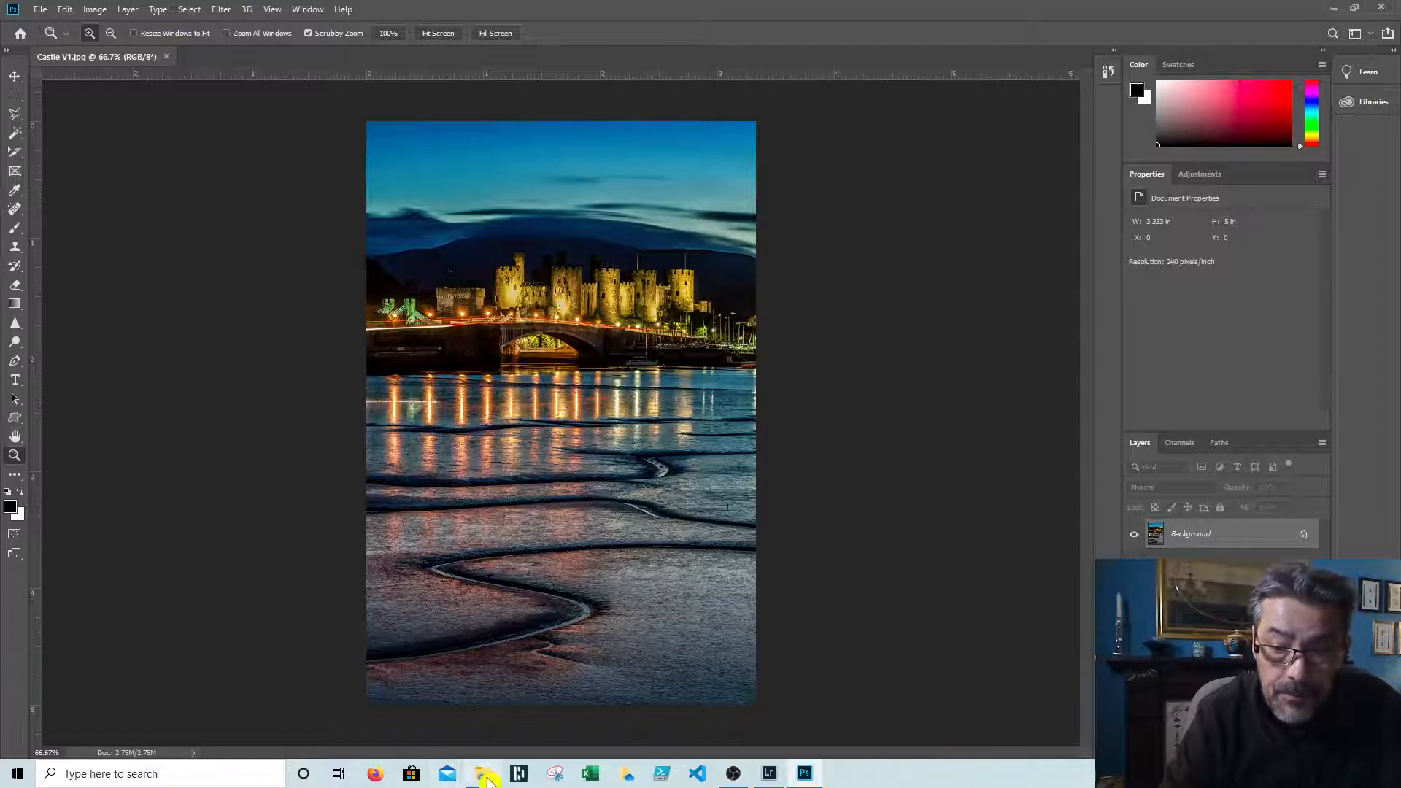
Close the Castle V1.jpg document and switch to Lightroom Classic.
{"action": "mouse_move", "coordinate": [488, 779]}
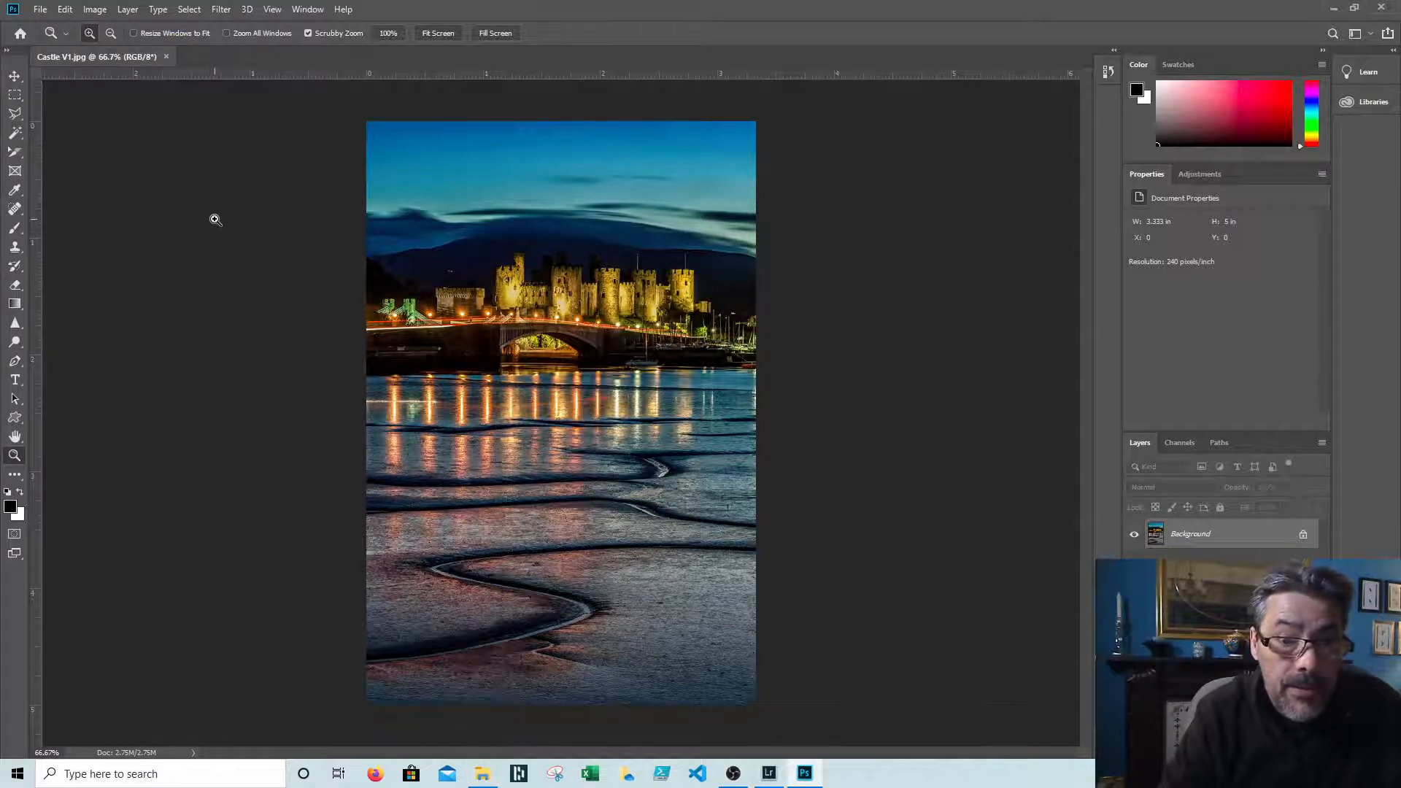
{"action": "left_click", "coordinate": [168, 58]}
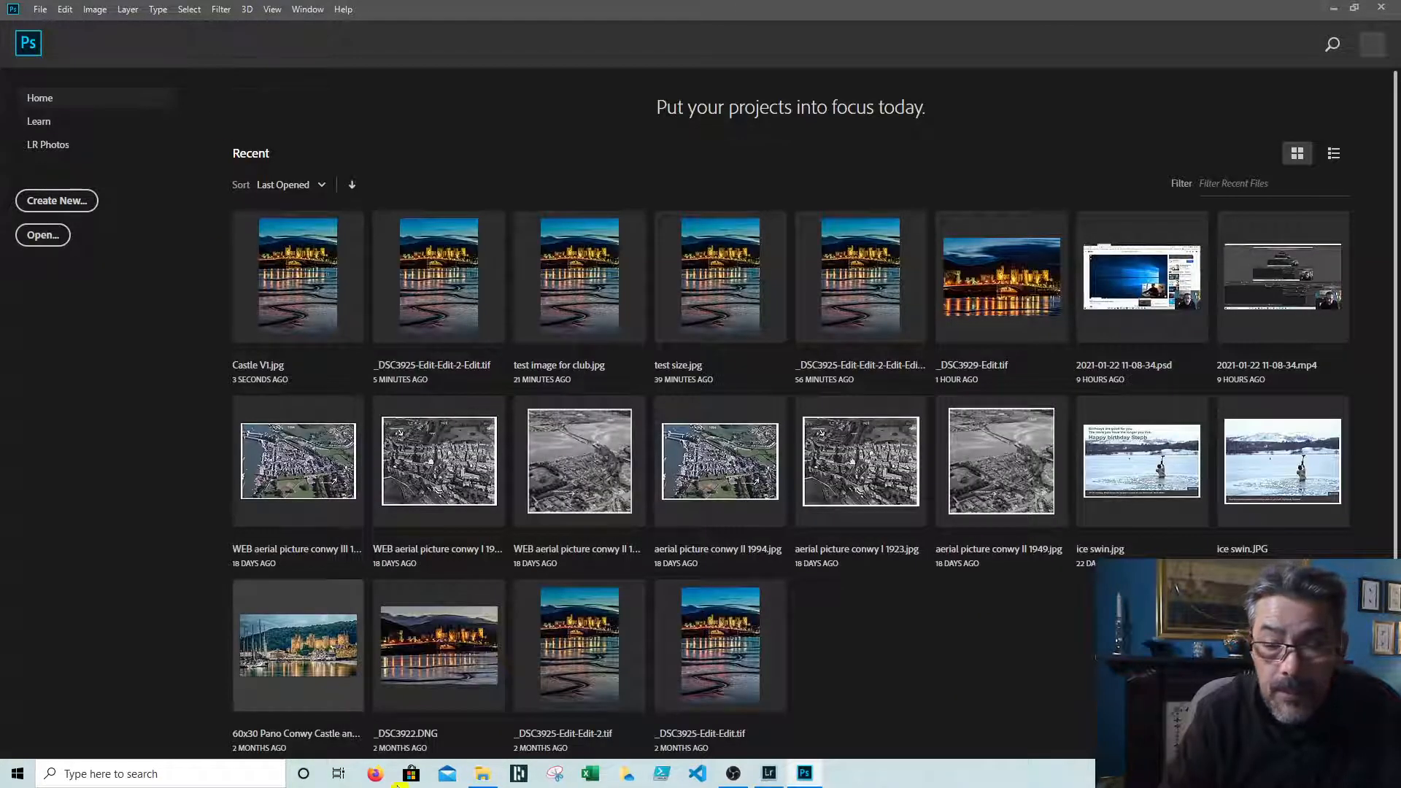
{"action": "left_click", "coordinate": [771, 778]}
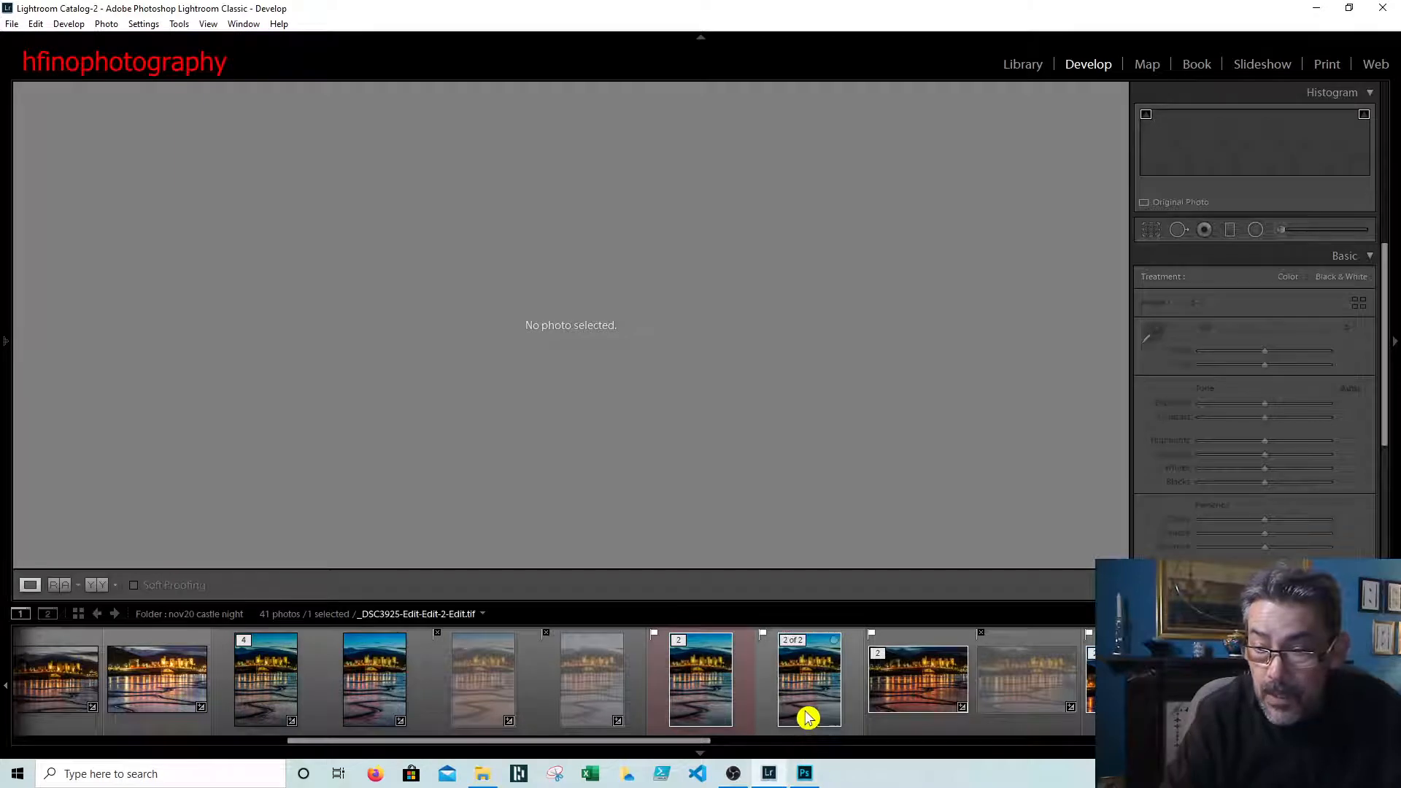
Select the second castle photo of the stack of two in the filmstrip and open its export settings.
{"action": "left_click", "coordinate": [808, 718]}
{"action": "right_click", "coordinate": [807, 714]}
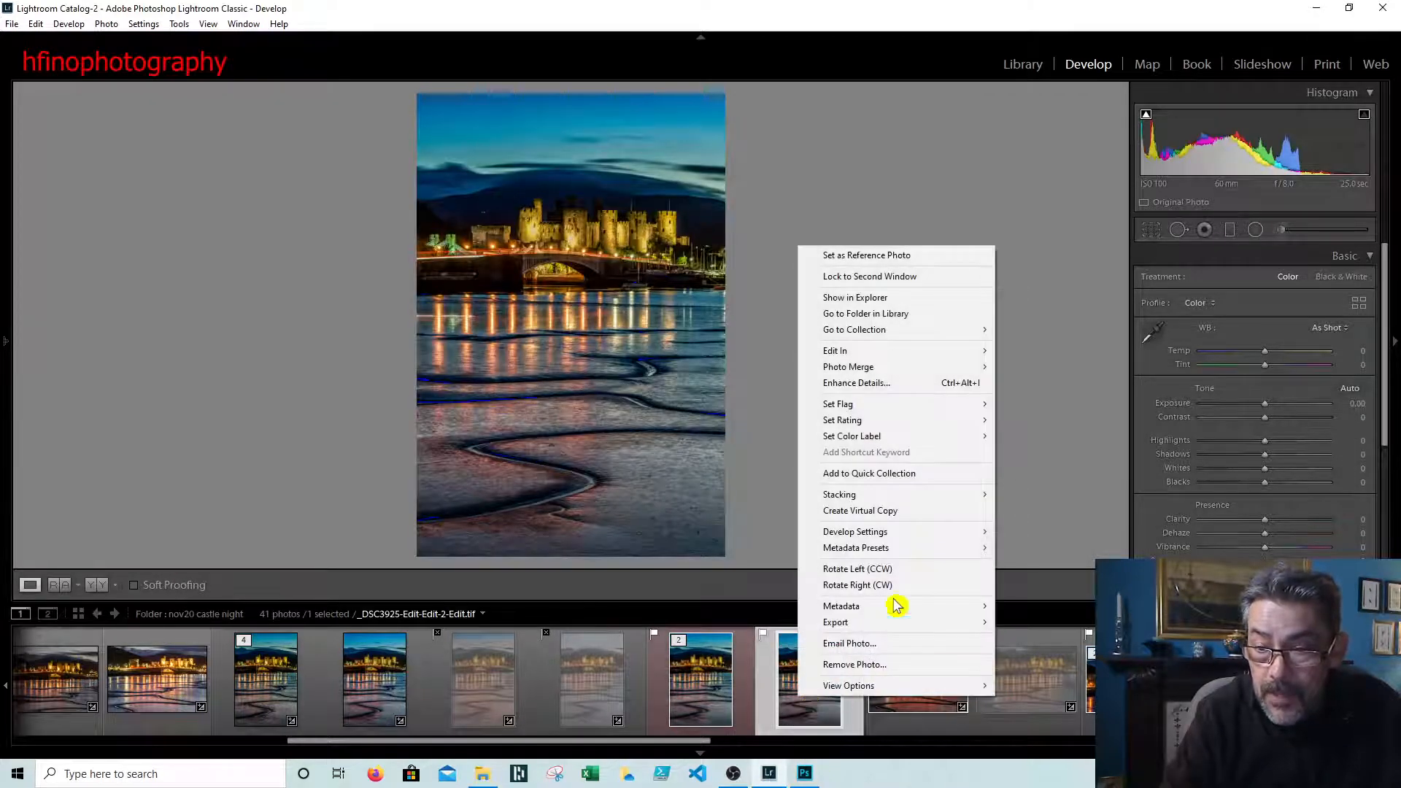
{"action": "mouse_move", "coordinate": [878, 606]}
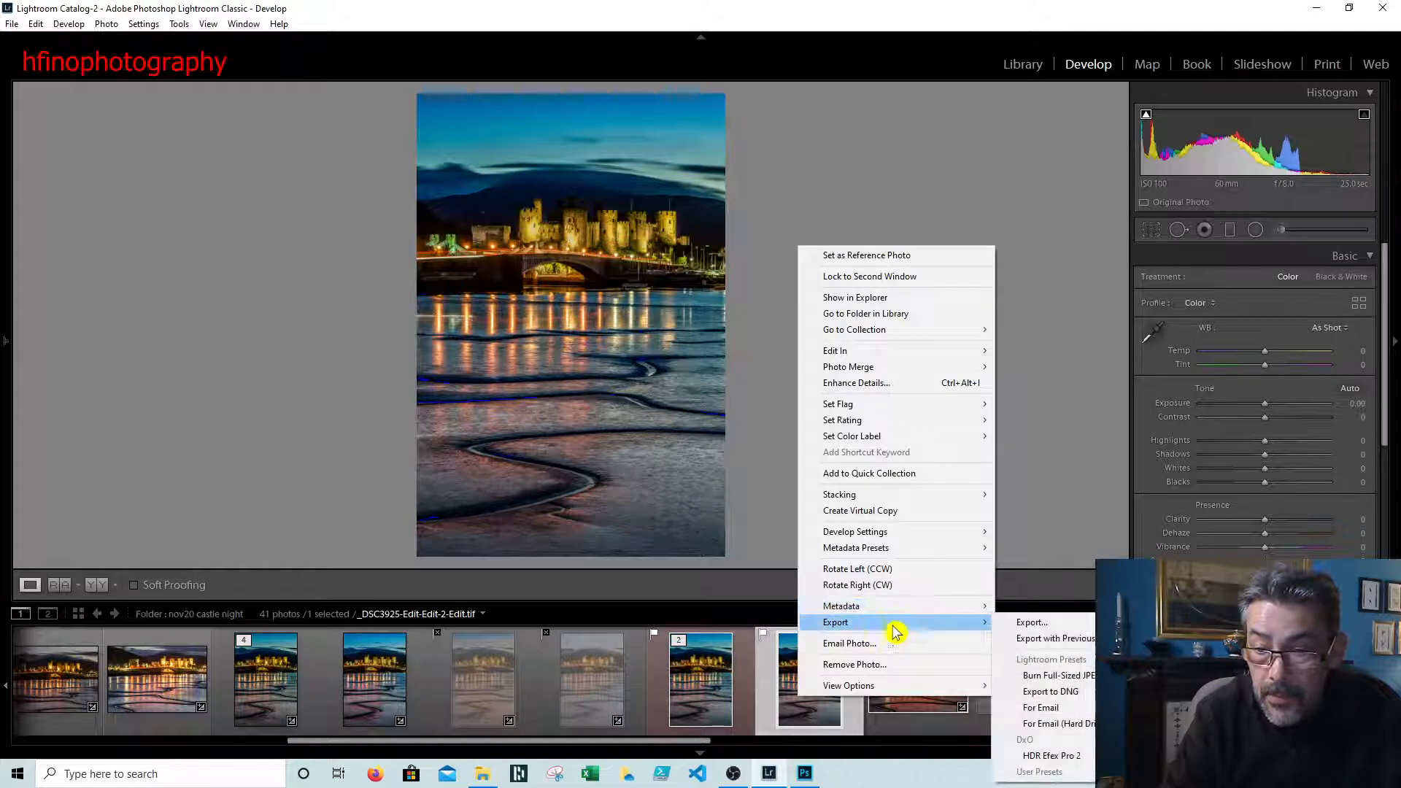
{"action": "left_click", "coordinate": [1044, 625]}
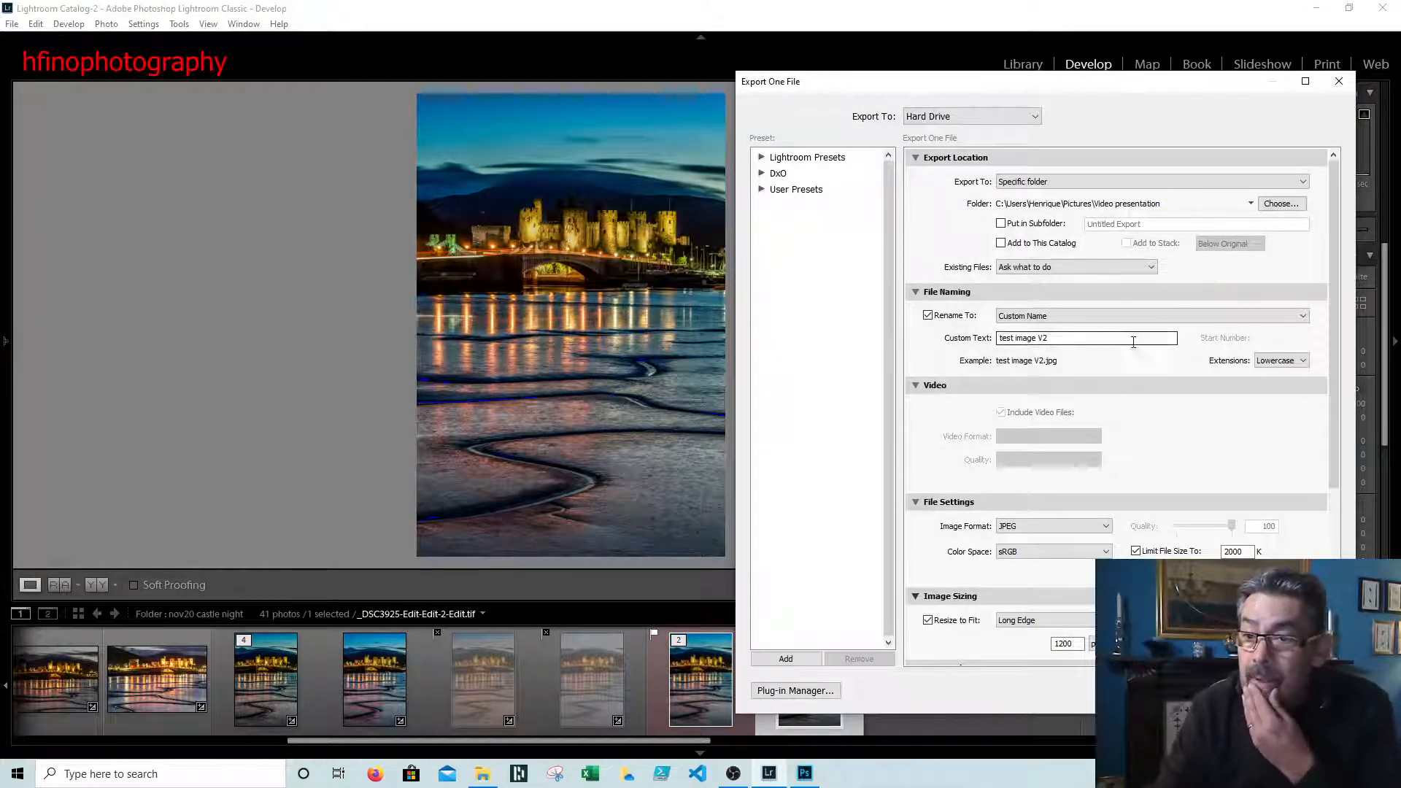
Set the export destination to Hard Drive.
{"action": "left_click", "coordinate": [1278, 207]}
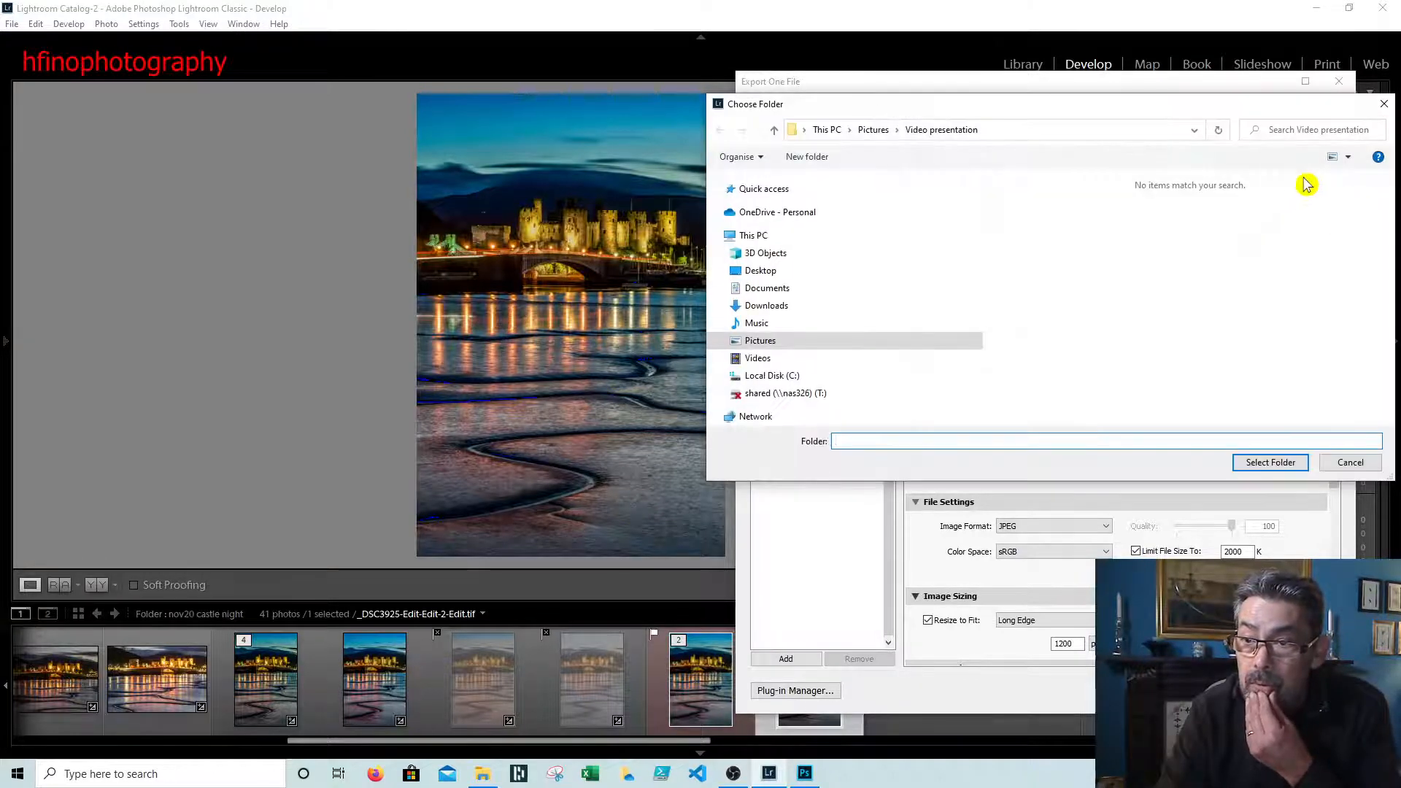
{"action": "left_click", "coordinate": [1384, 105]}
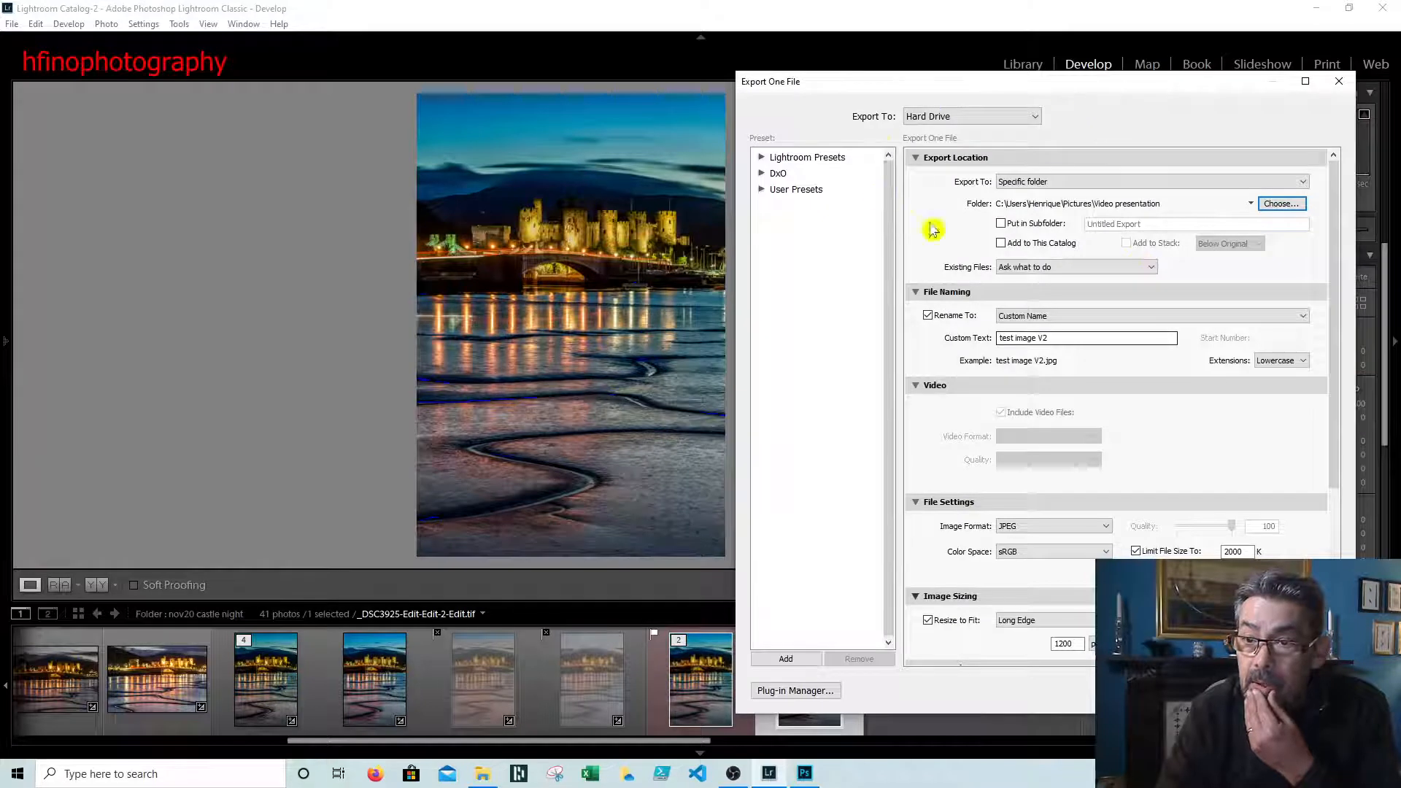
{"action": "left_click", "coordinate": [1035, 118]}
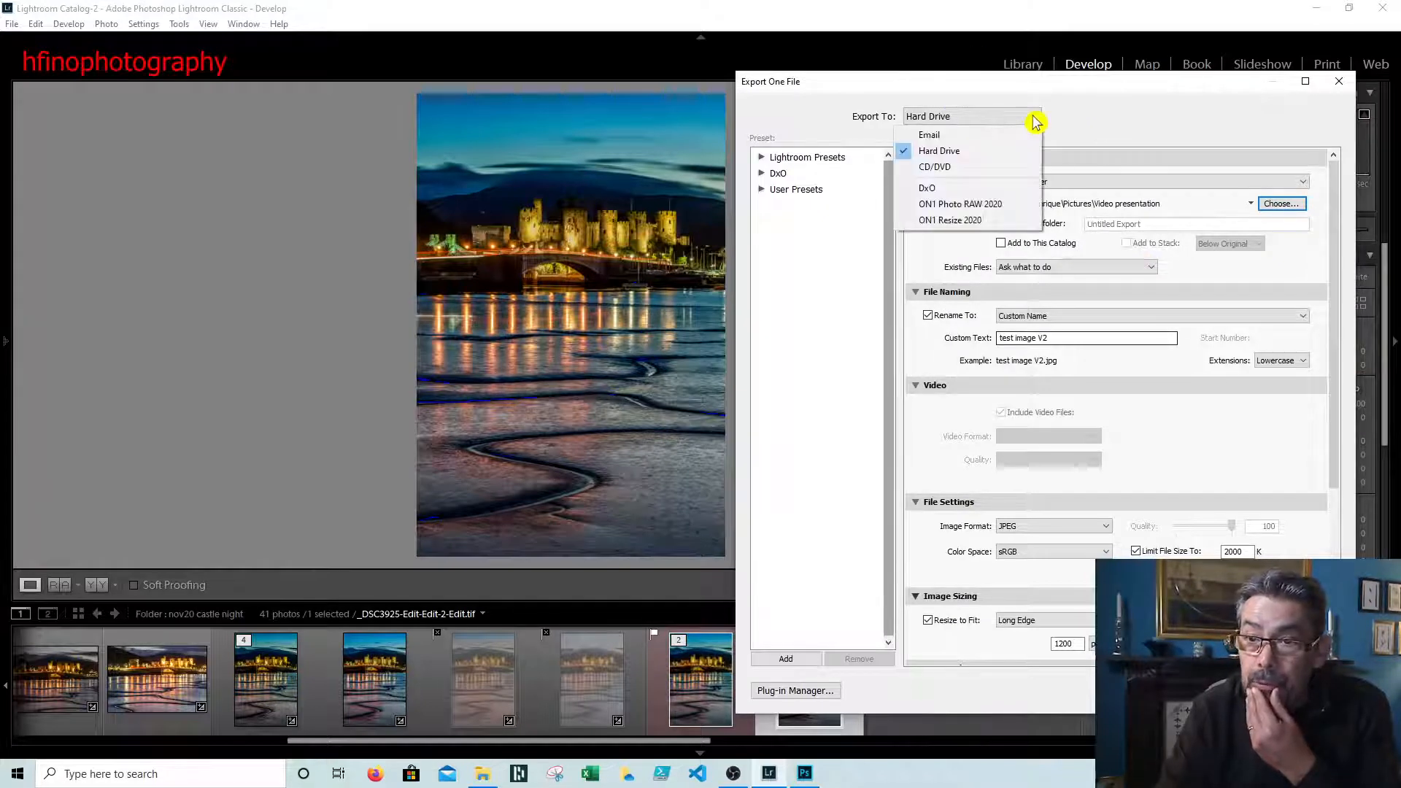
{"action": "left_click", "coordinate": [1003, 155]}
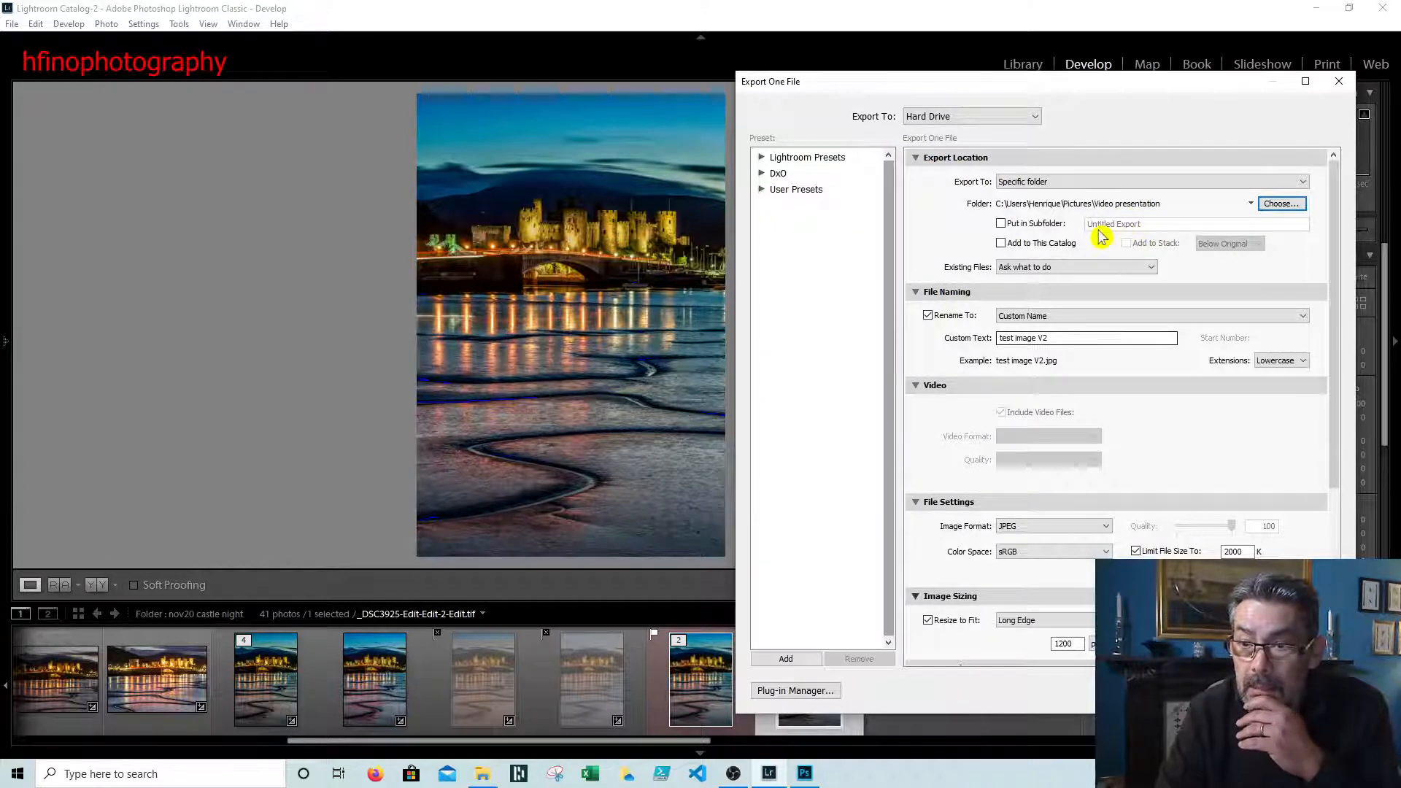
{"action": "left_click", "coordinate": [1270, 209]}
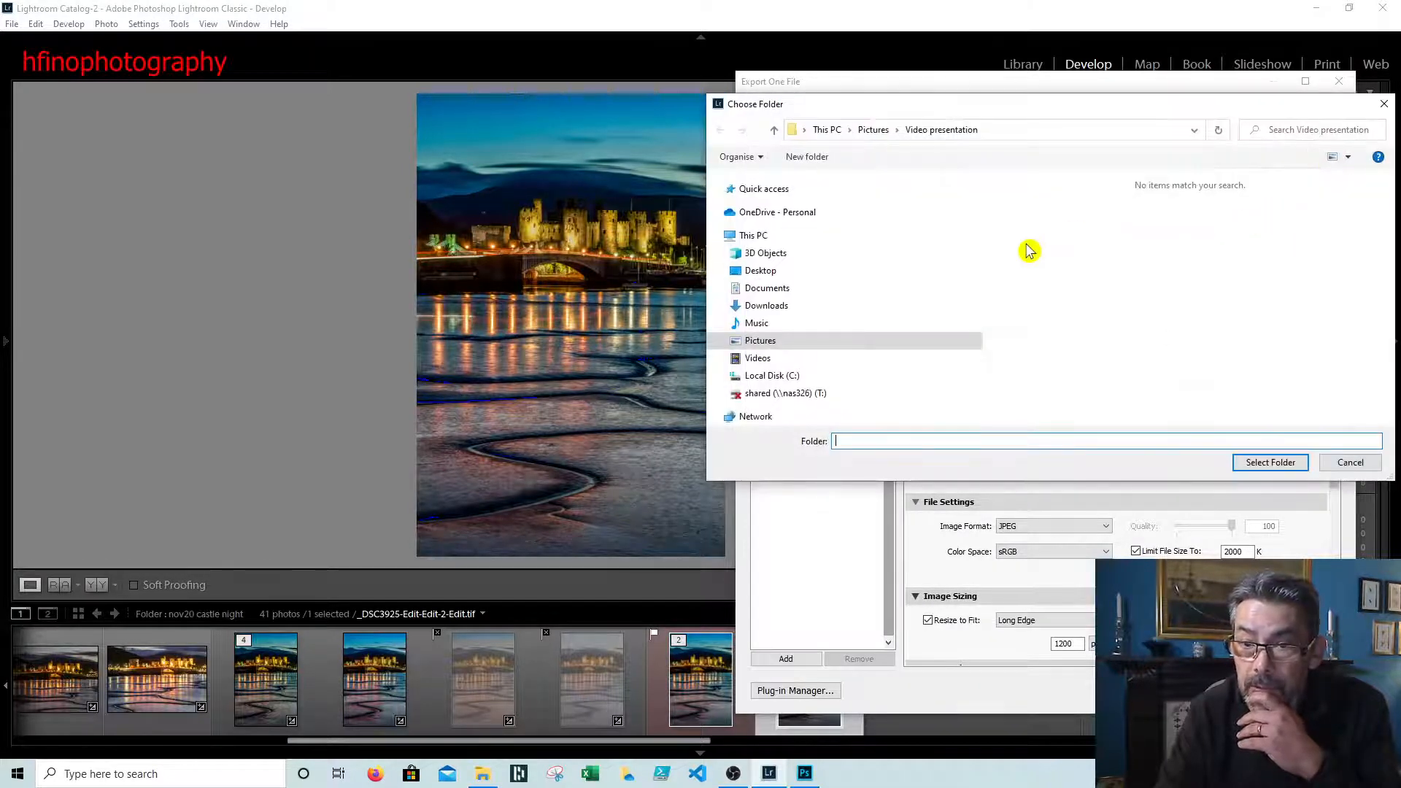
{"action": "left_click", "coordinate": [790, 343]}
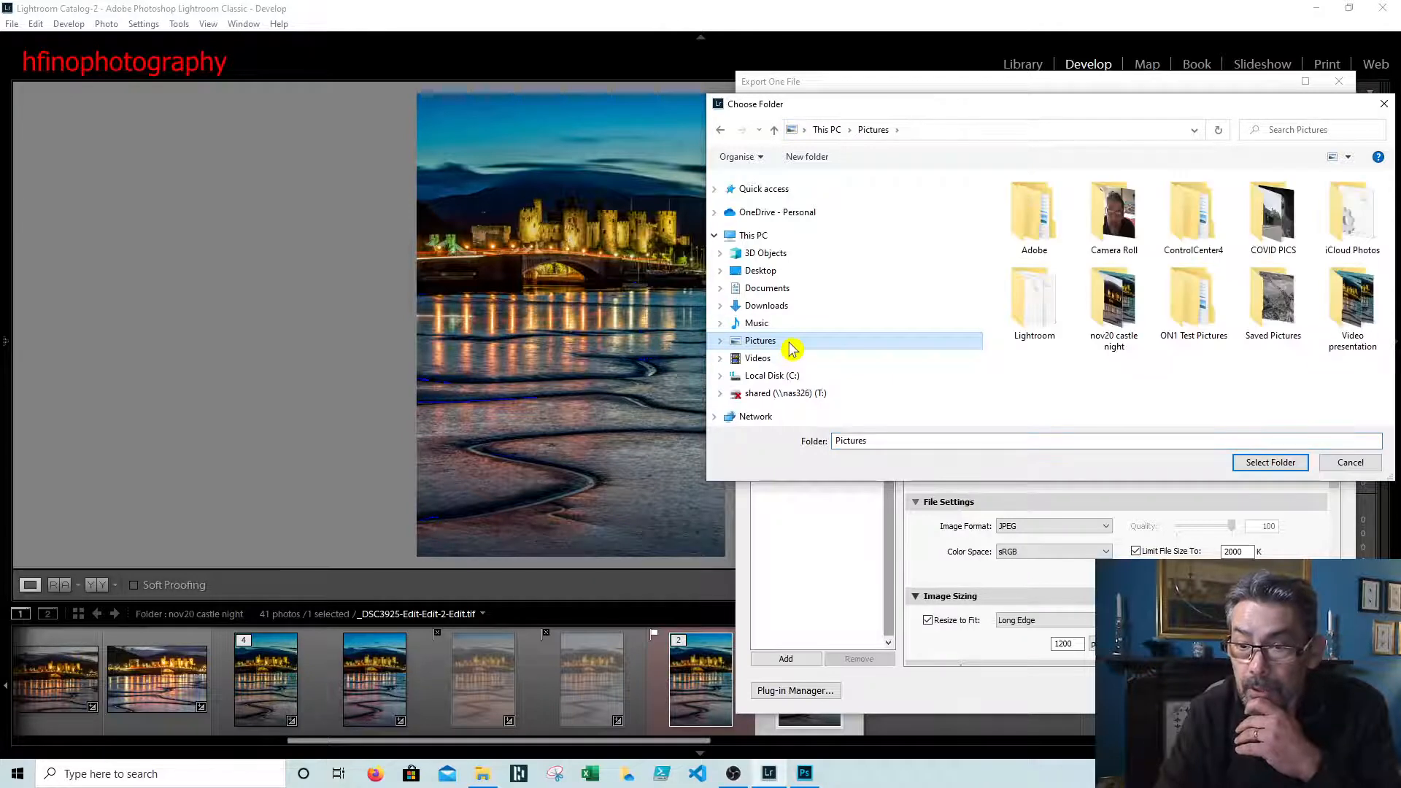
{"action": "double_click", "coordinate": [1348, 314]}
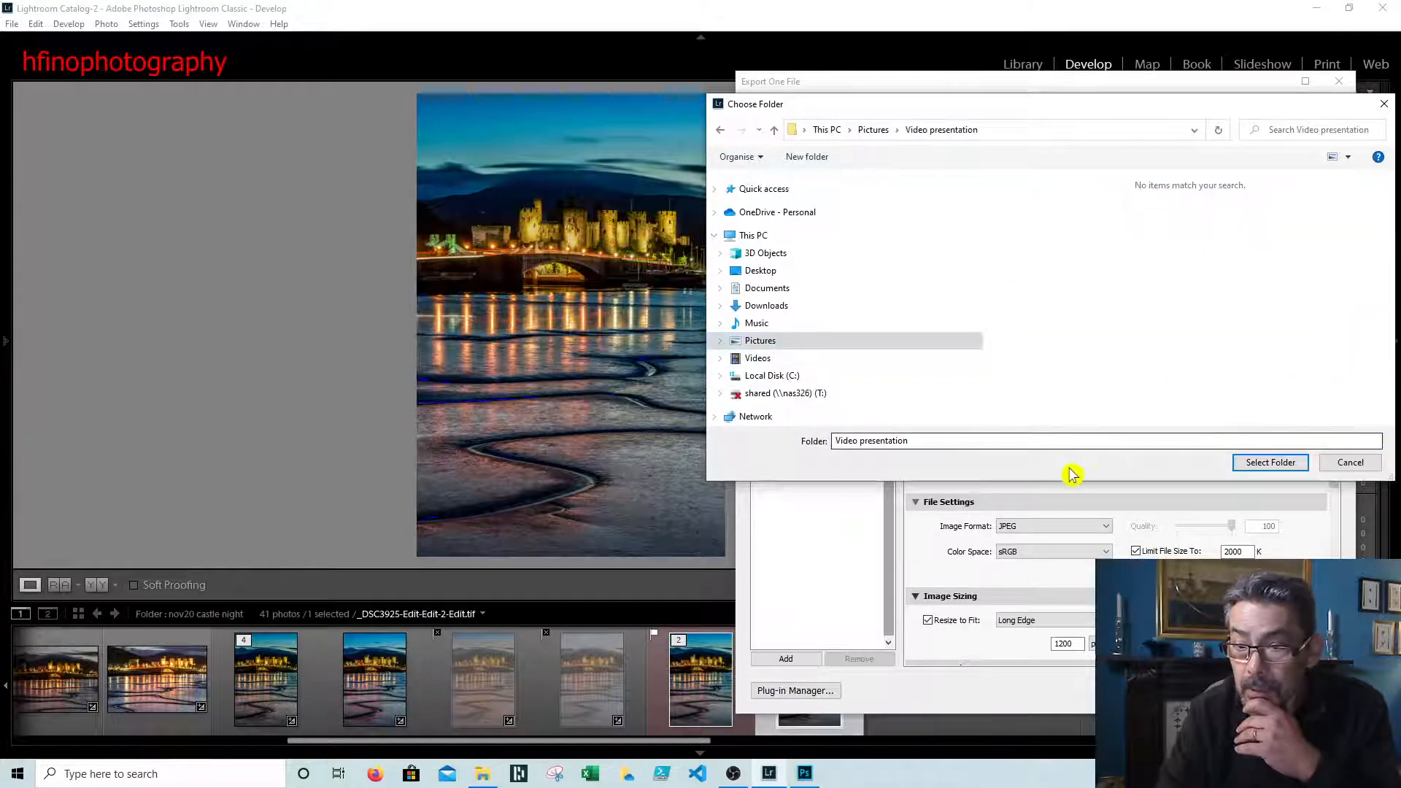
{"action": "left_click_drag", "start_coordinate": [878, 438], "coordinate": [834, 441]}
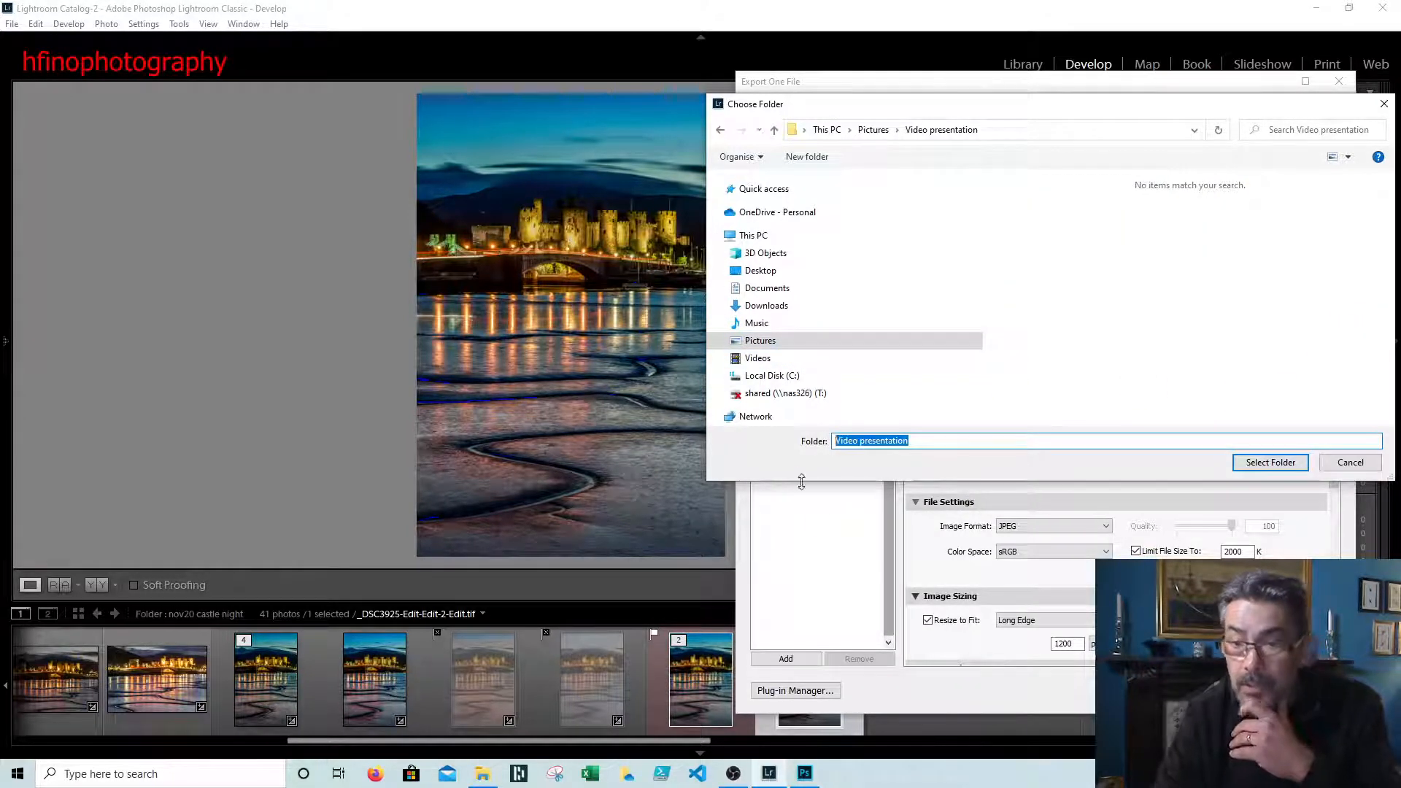
{"action": "left_click", "coordinate": [1347, 466]}
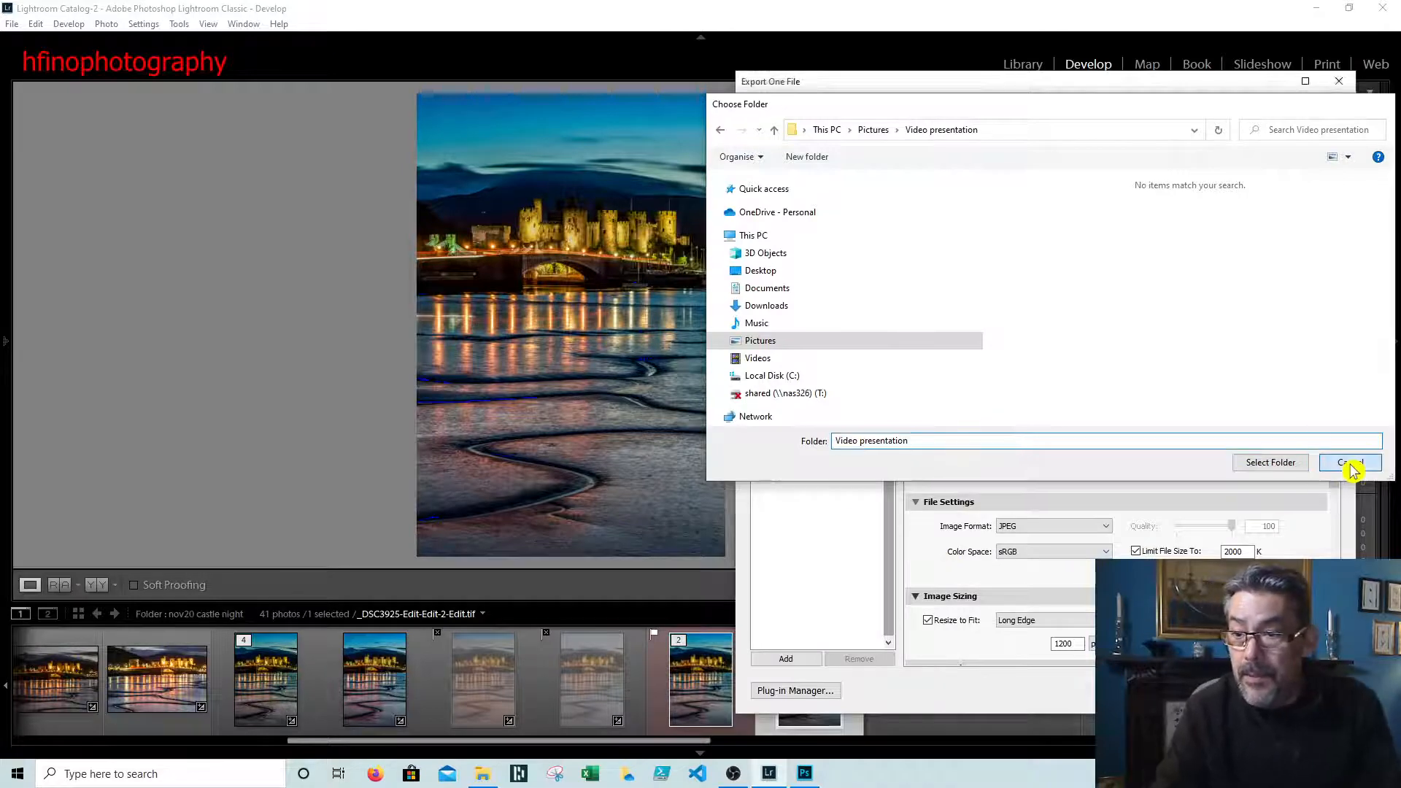
Choose the Video presentation folder under Pictures as the export folder.
{"action": "left_click", "coordinate": [1280, 207]}
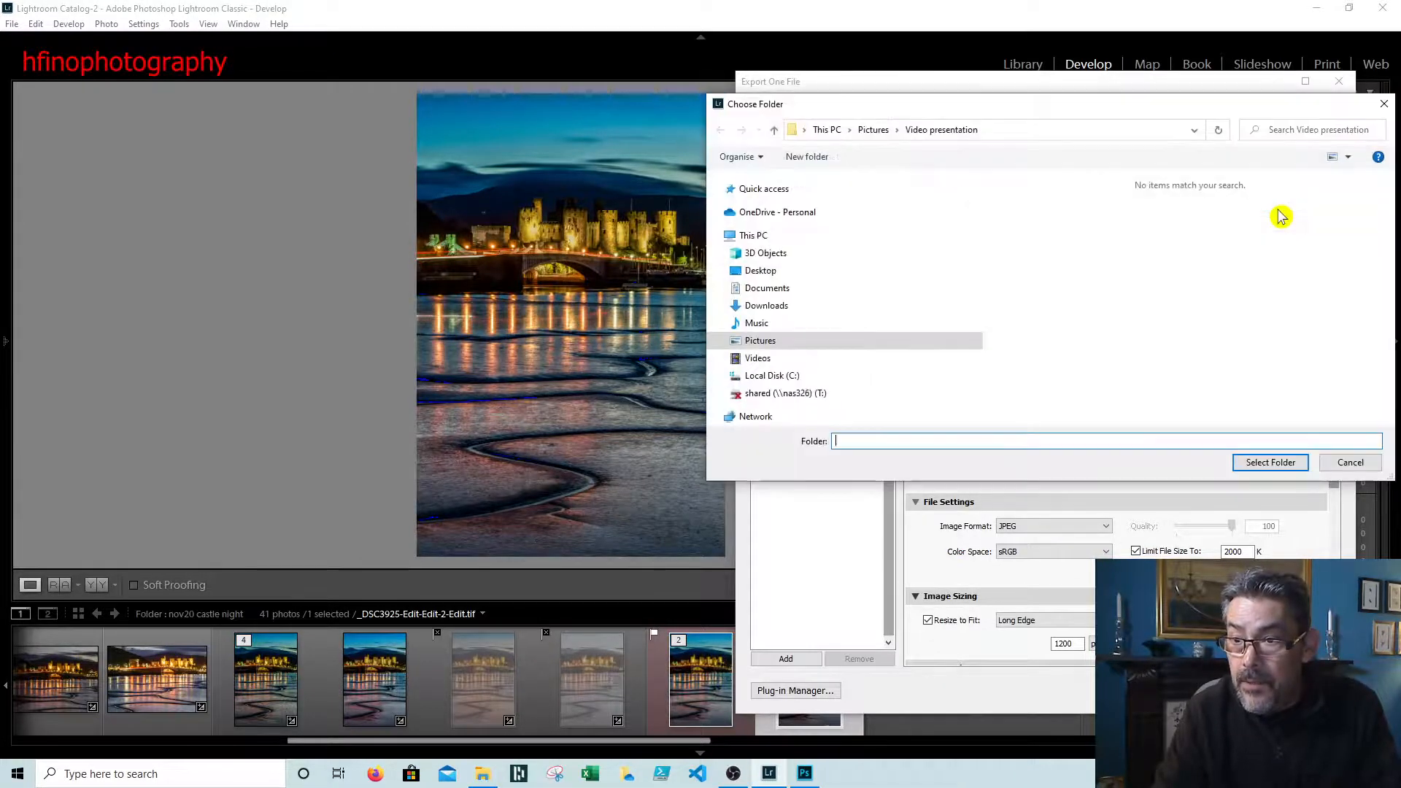
{"action": "left_click", "coordinate": [774, 344]}
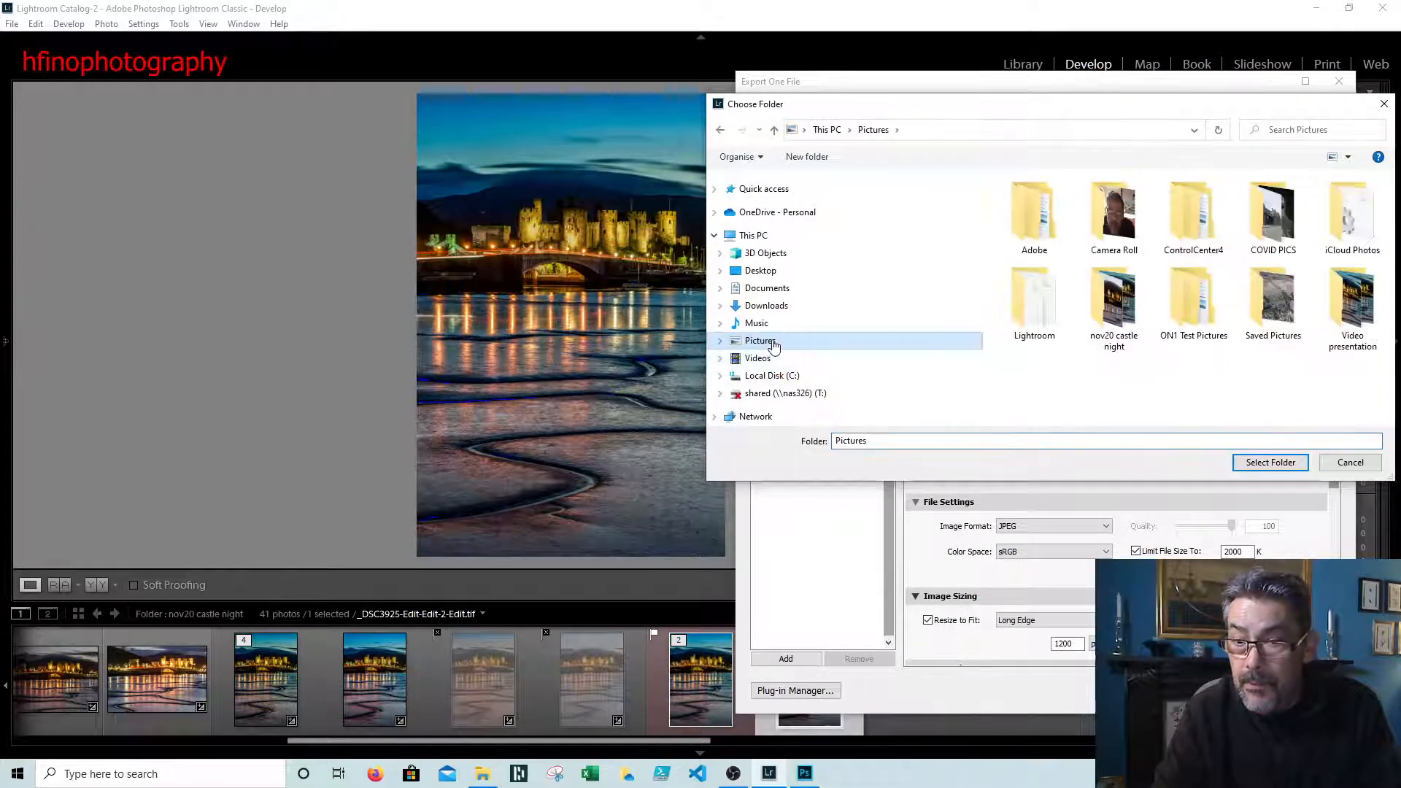
{"action": "double_click", "coordinate": [1350, 321]}
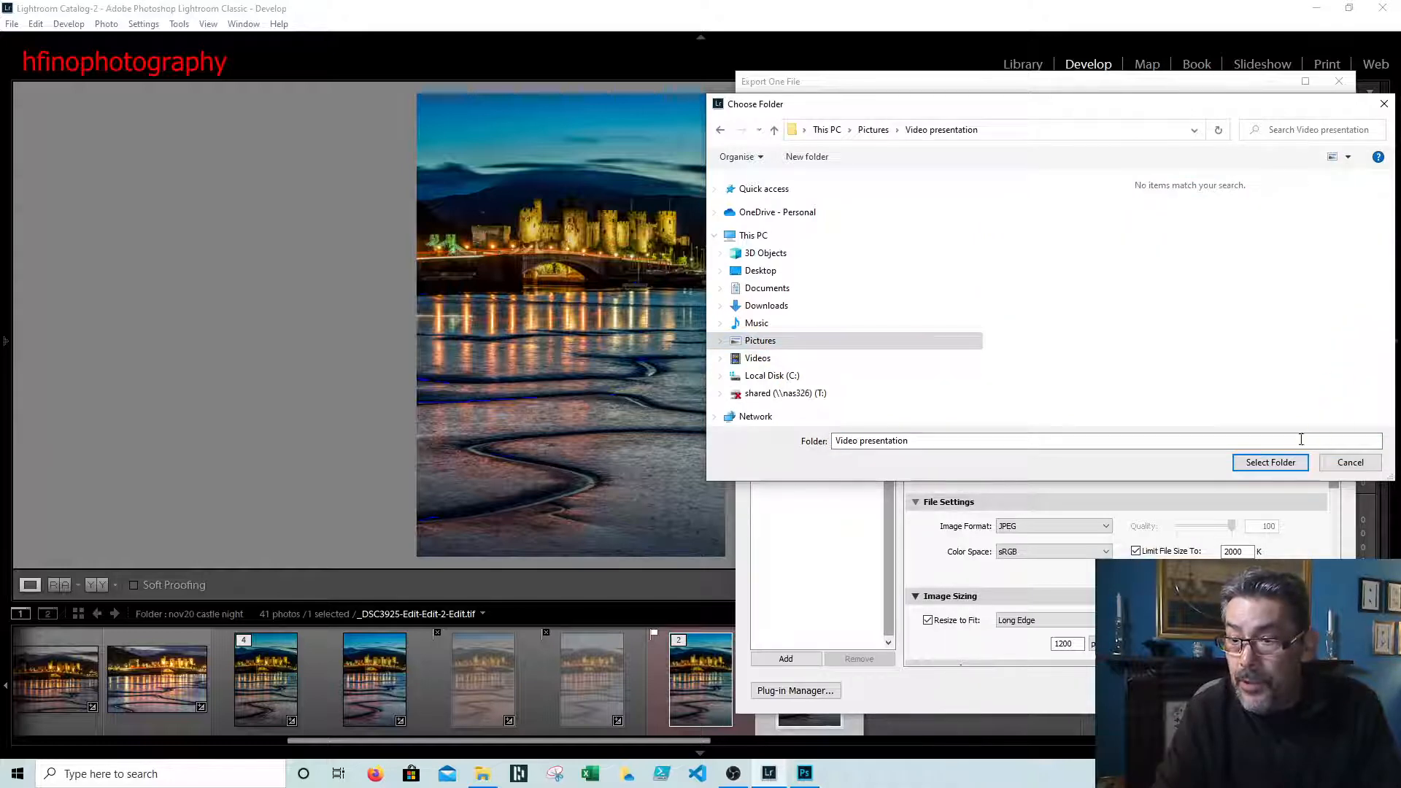
{"action": "left_click", "coordinate": [1289, 466]}
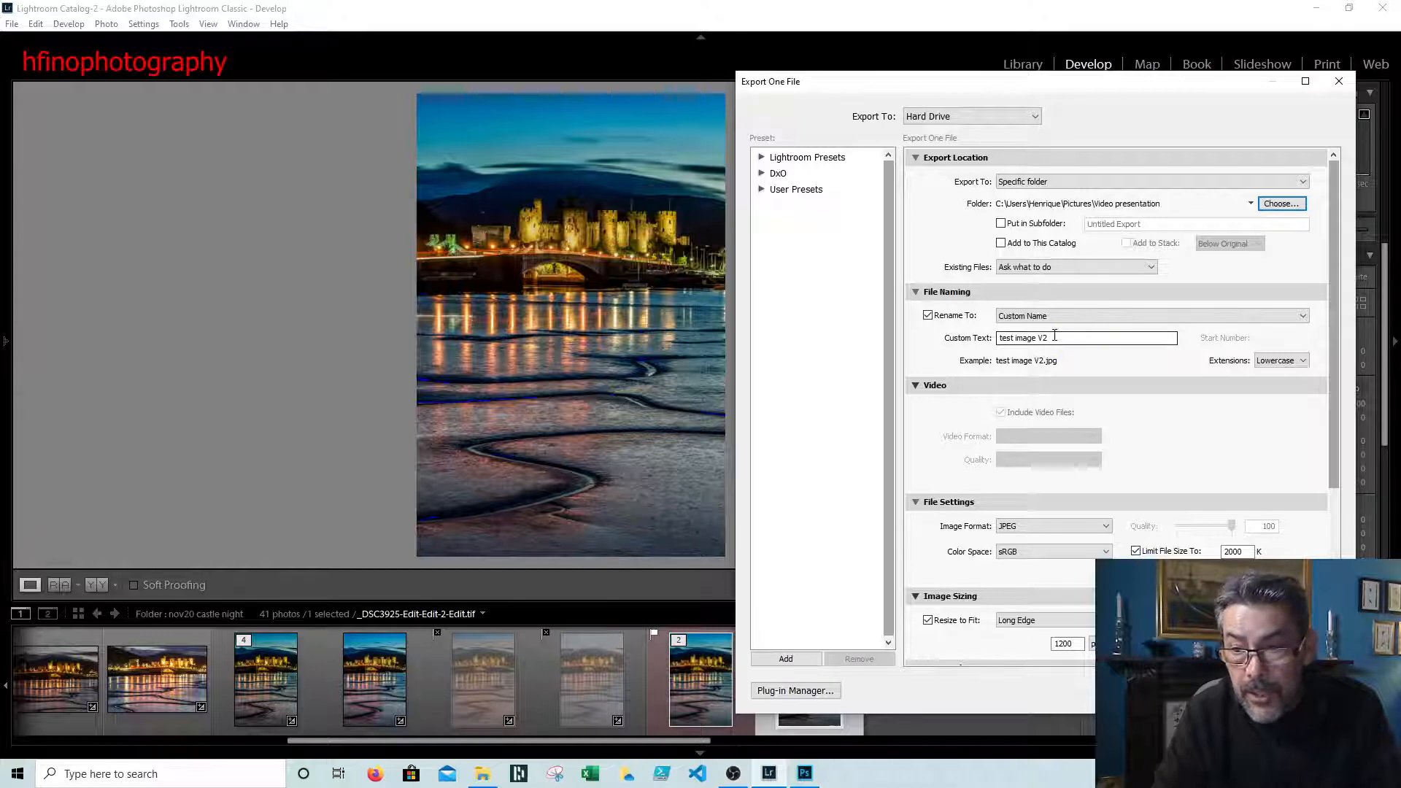
Set the custom name of the exported file to "Castle V2".
{"action": "left_click_drag", "start_coordinate": [1054, 338], "coordinate": [999, 352]}
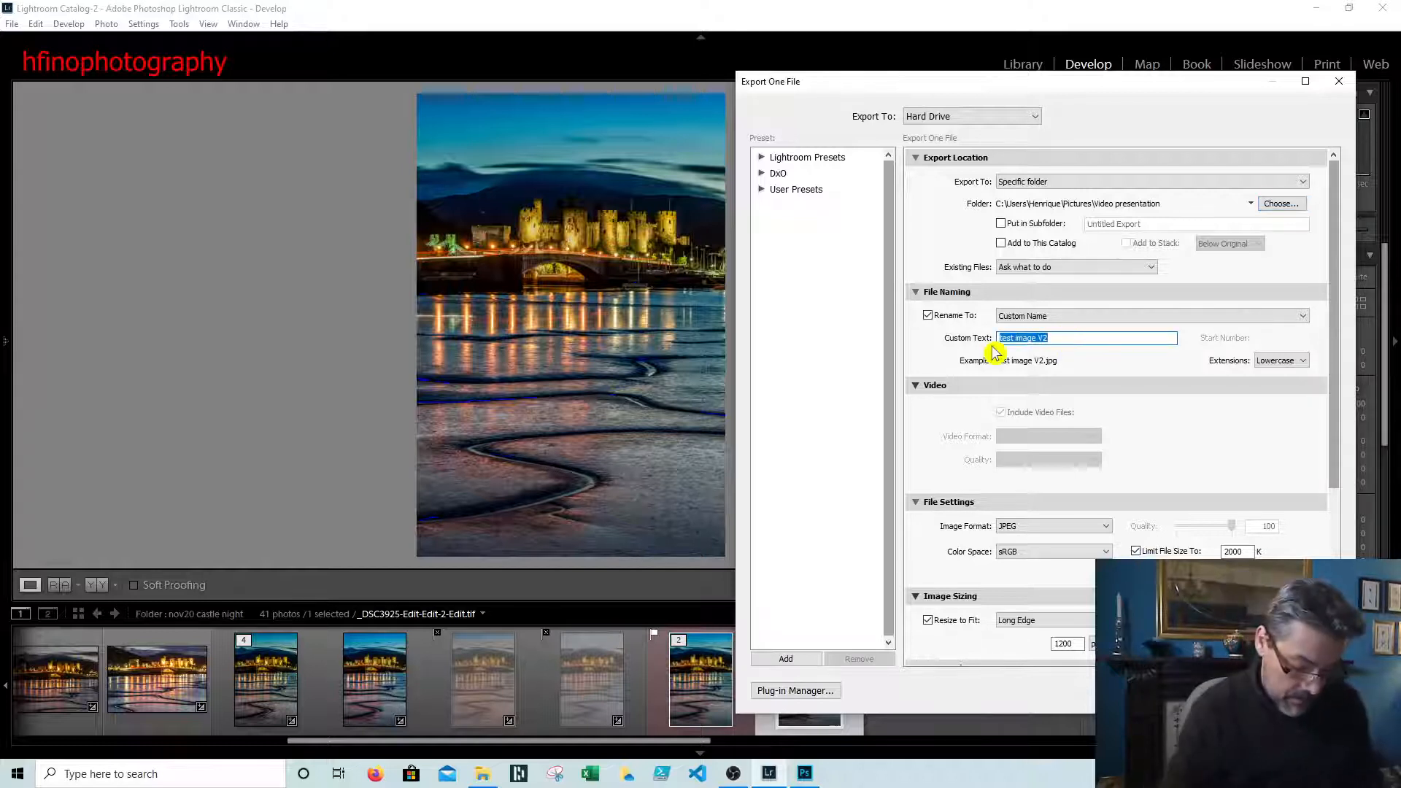
{"action": "type", "text": "Castle "}
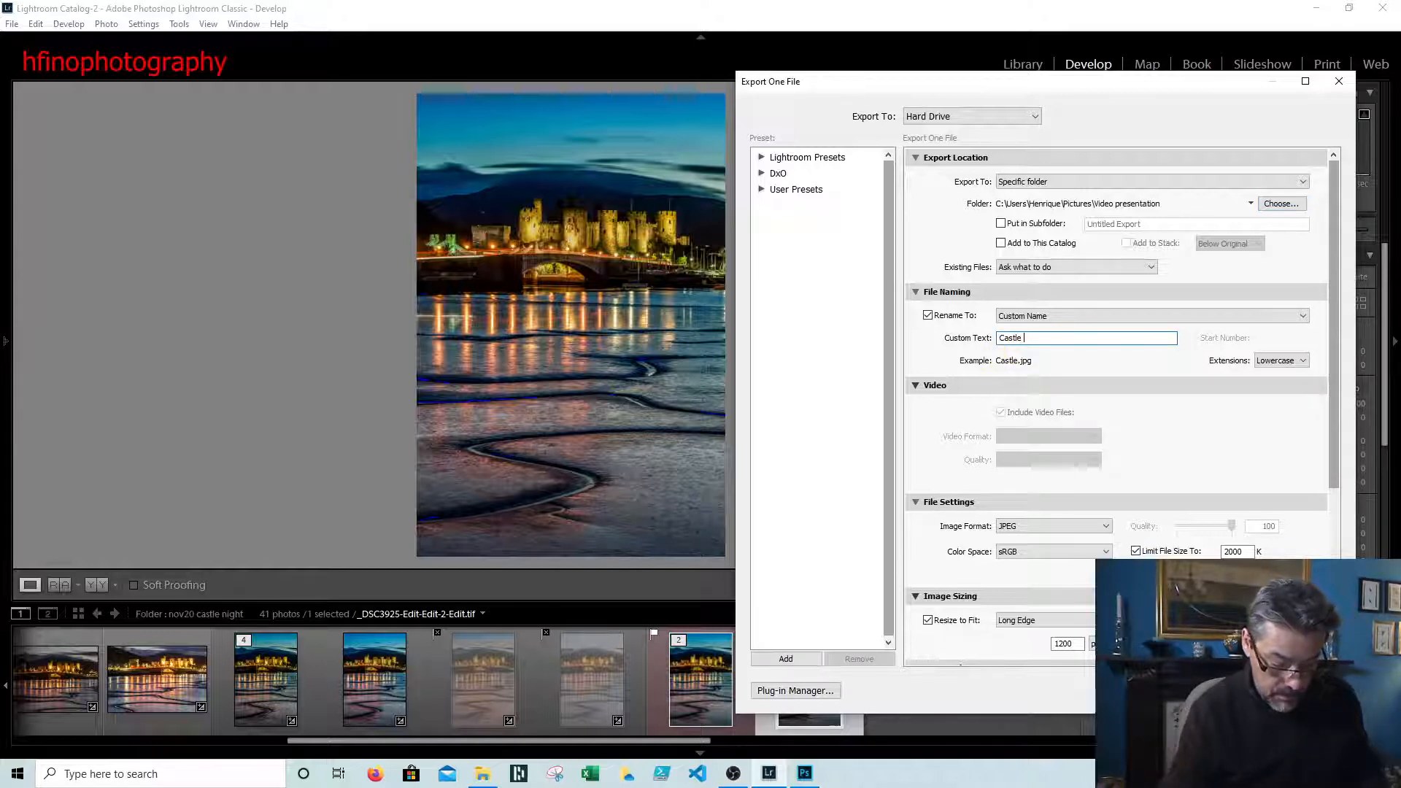
{"action": "type", "text": "V2"}
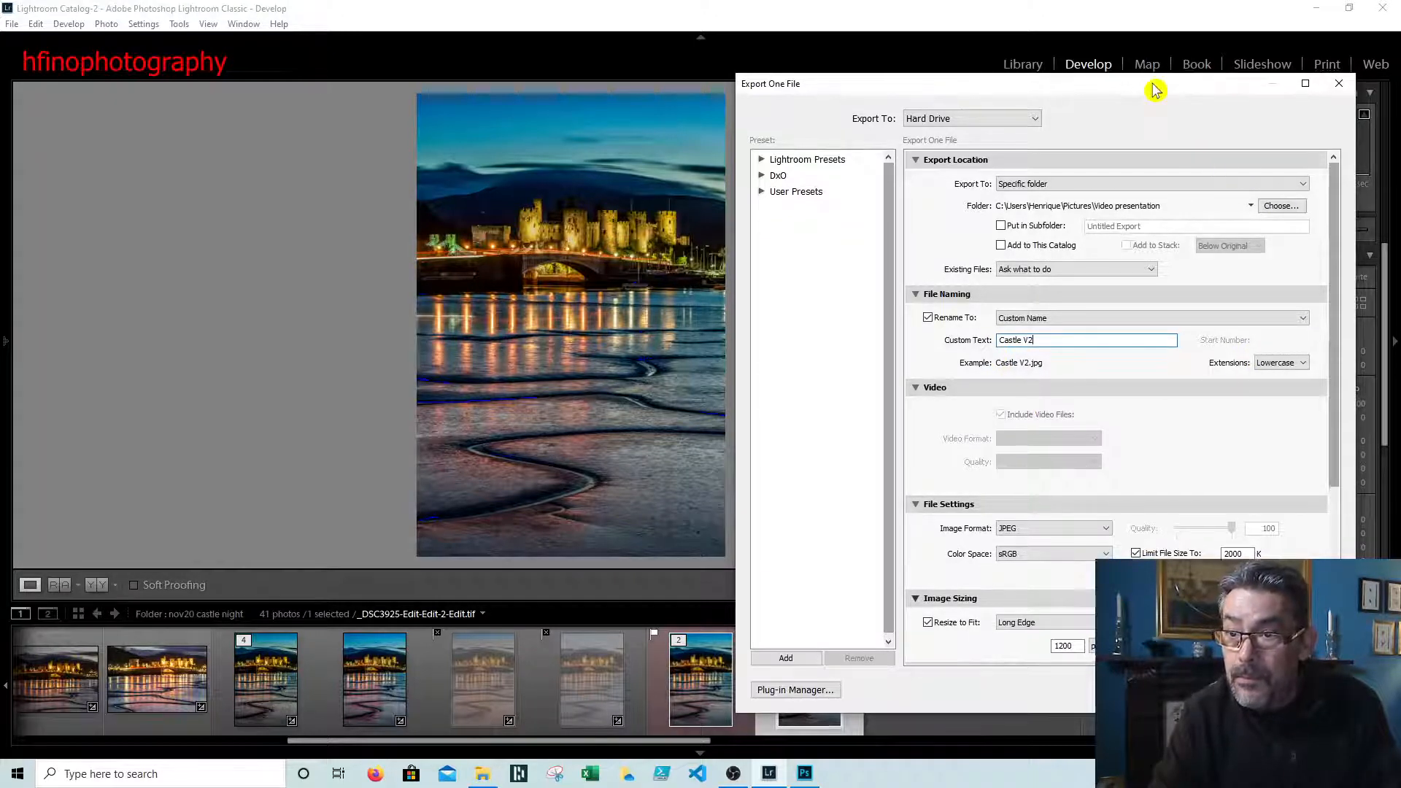
Try the Original image format in the export's file settings and set the format back to JPEG.
{"action": "left_click_drag", "start_coordinate": [1153, 84], "coordinate": [718, 55]}
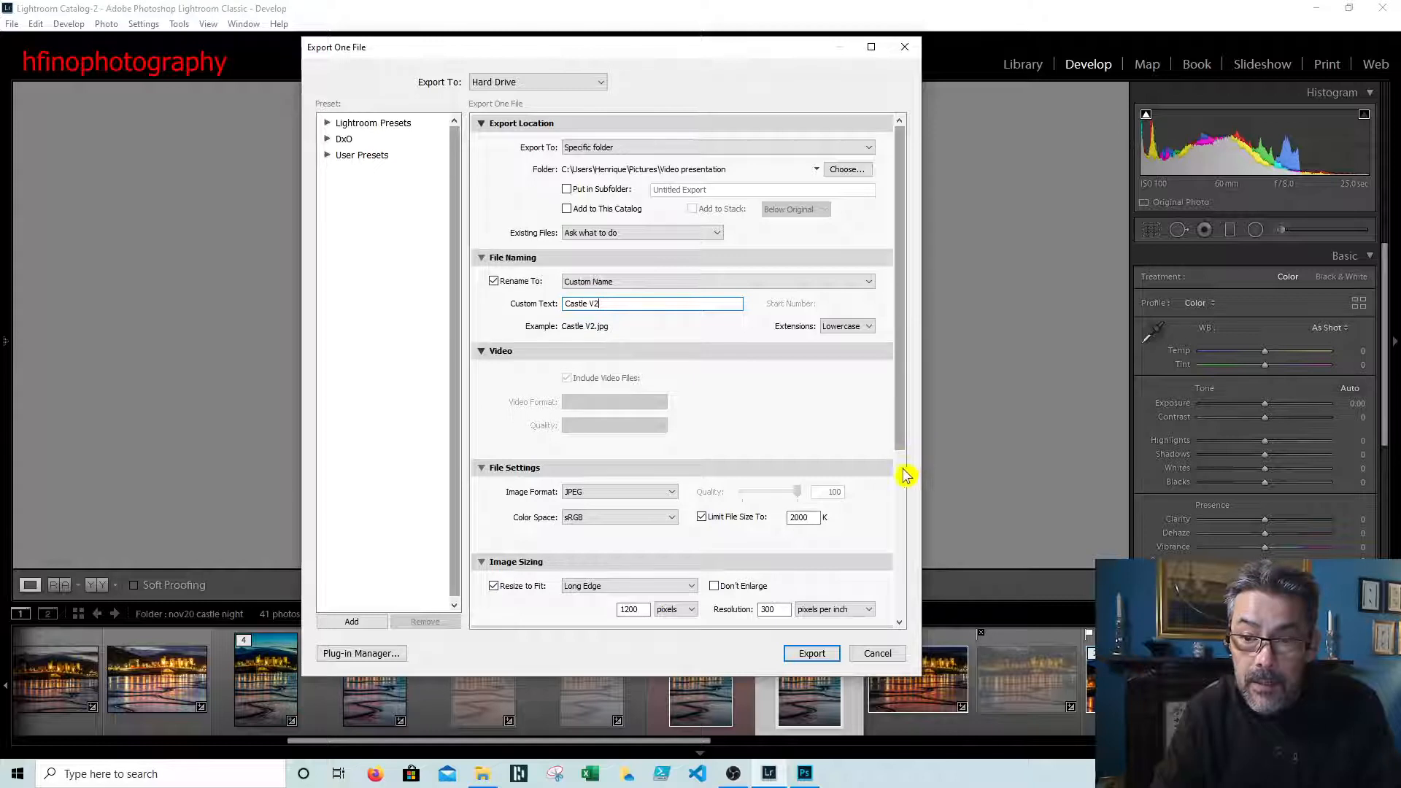
{"action": "left_click", "coordinate": [900, 622]}
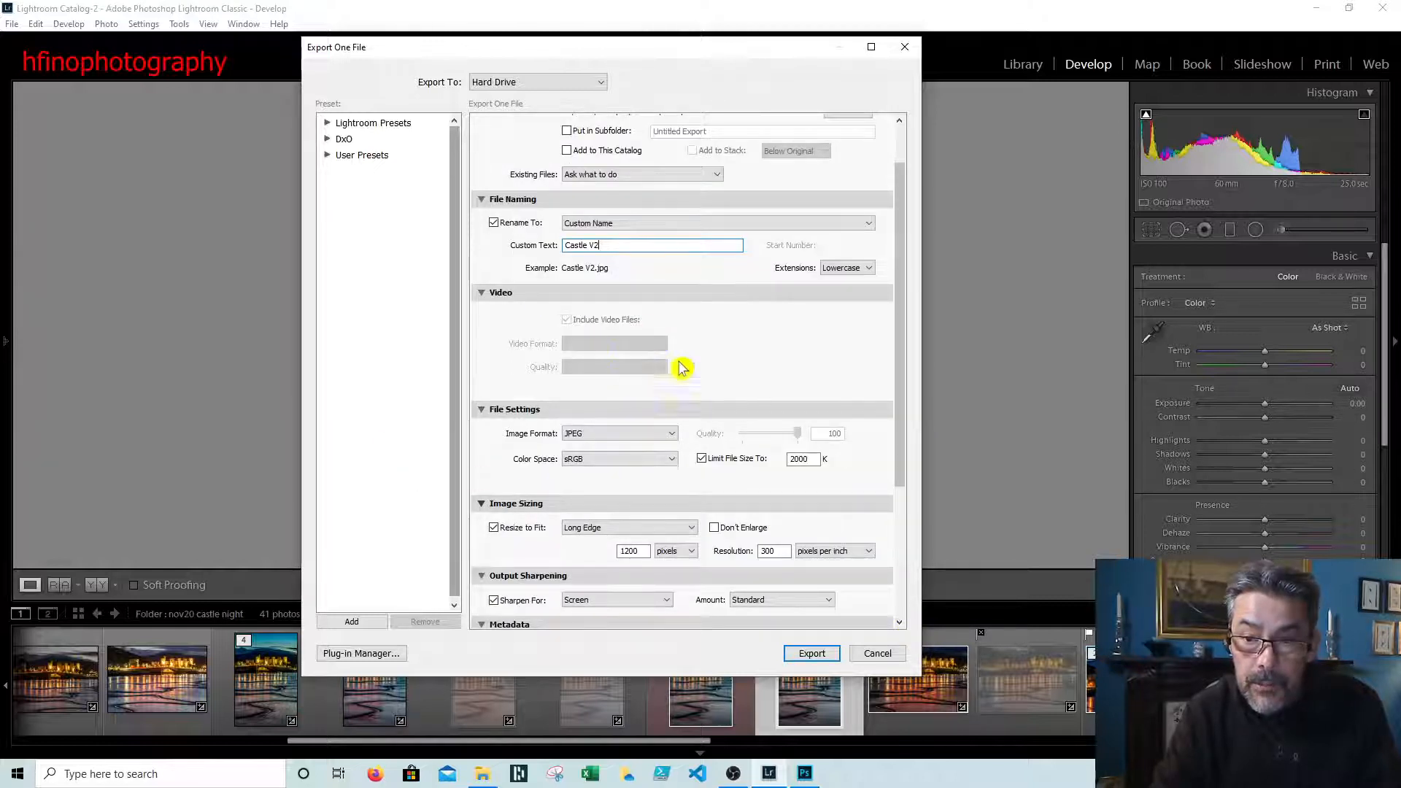
{"action": "left_click", "coordinate": [899, 622]}
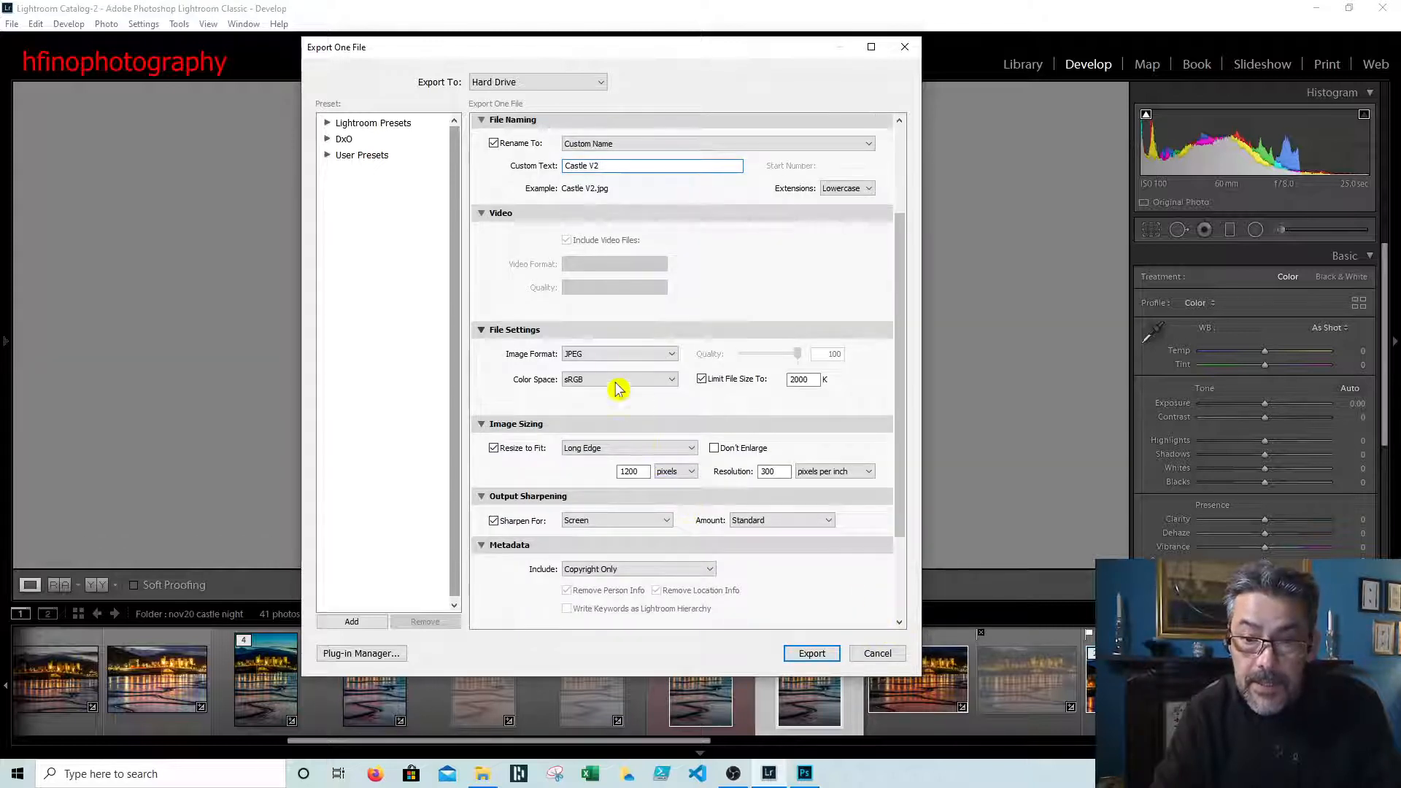
{"action": "left_click", "coordinate": [612, 355]}
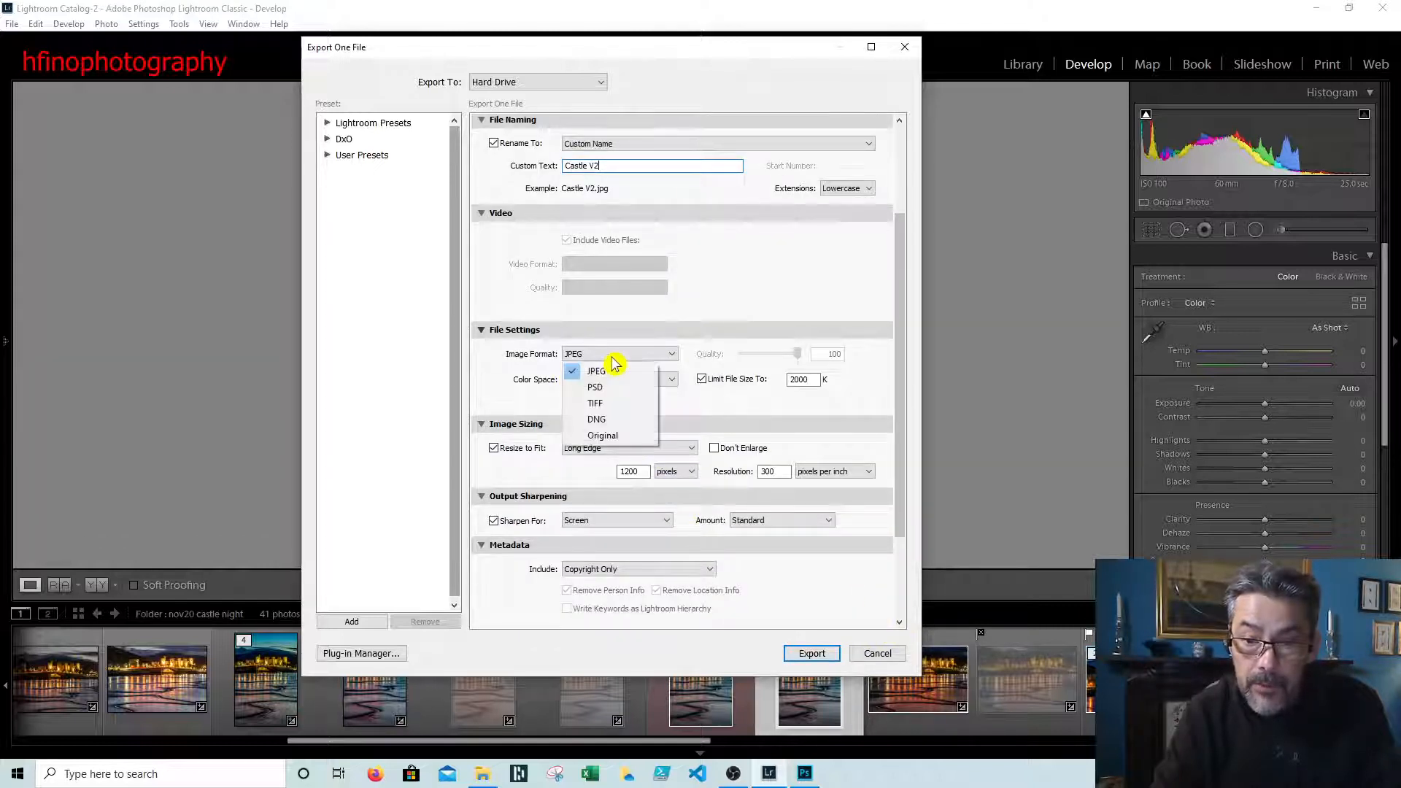
{"action": "left_click", "coordinate": [614, 441]}
{"action": "left_click", "coordinate": [620, 357]}
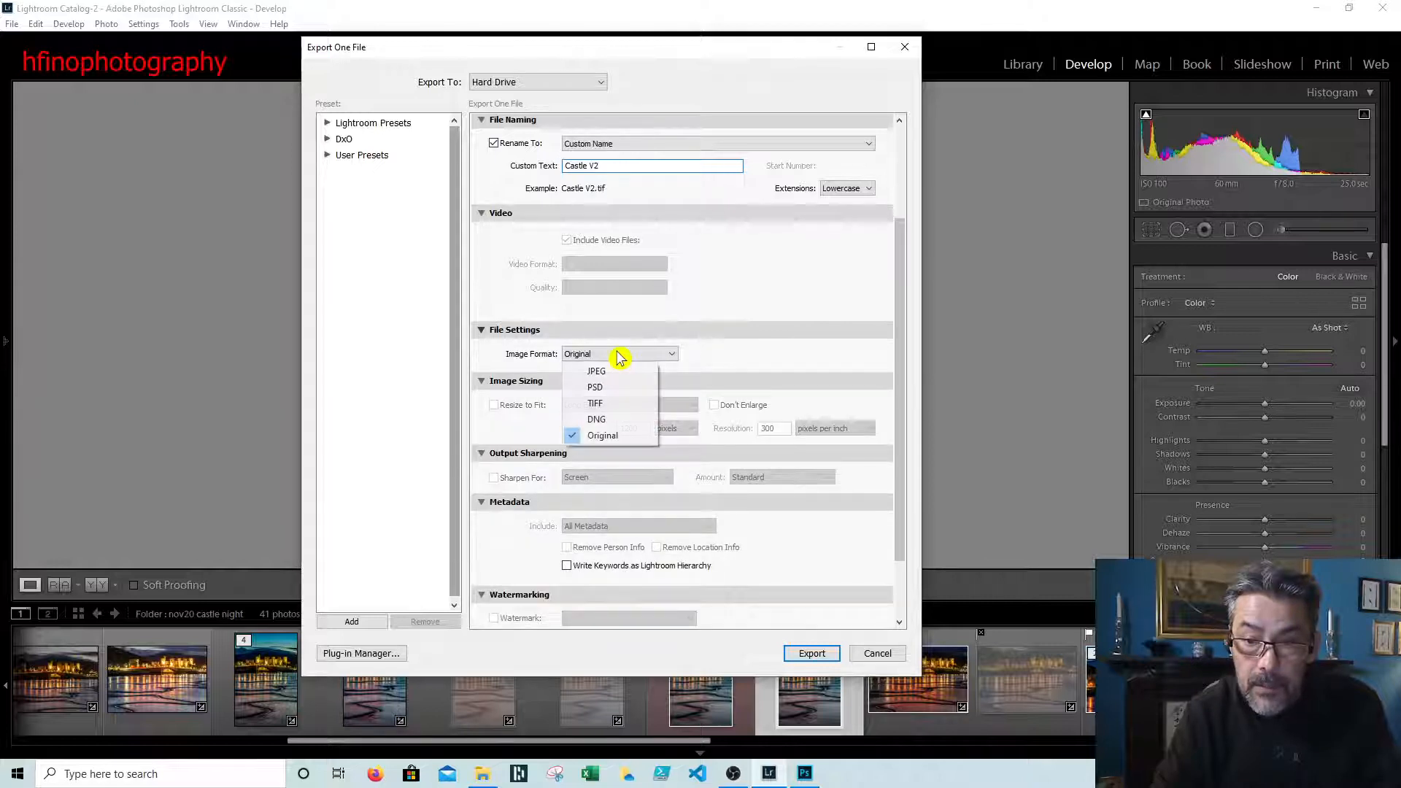
{"action": "left_click", "coordinate": [618, 372]}
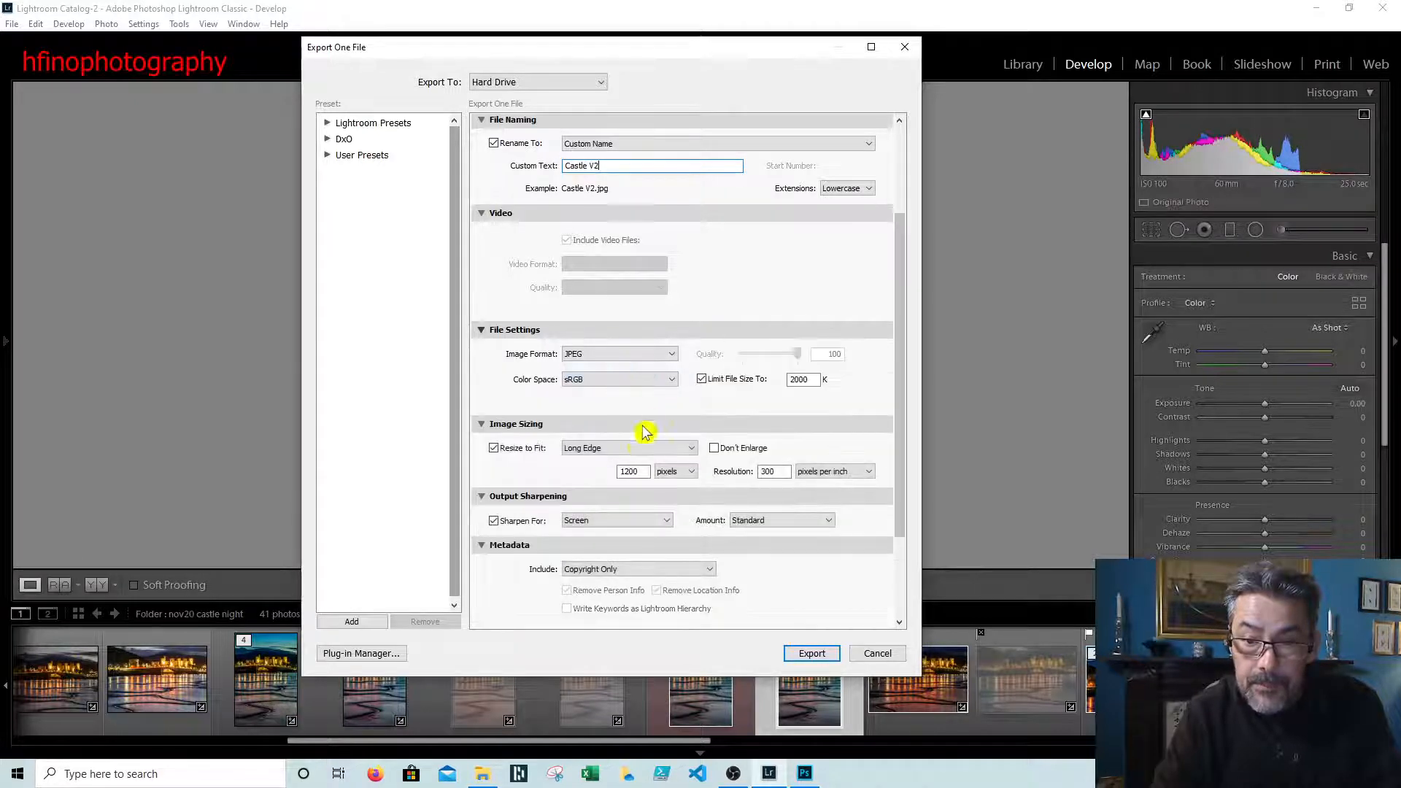
Choose sRGB as the export's color space and limit the JPEG file size to 2000 K.
{"action": "left_click", "coordinate": [639, 386]}
{"action": "left_click", "coordinate": [631, 401]}
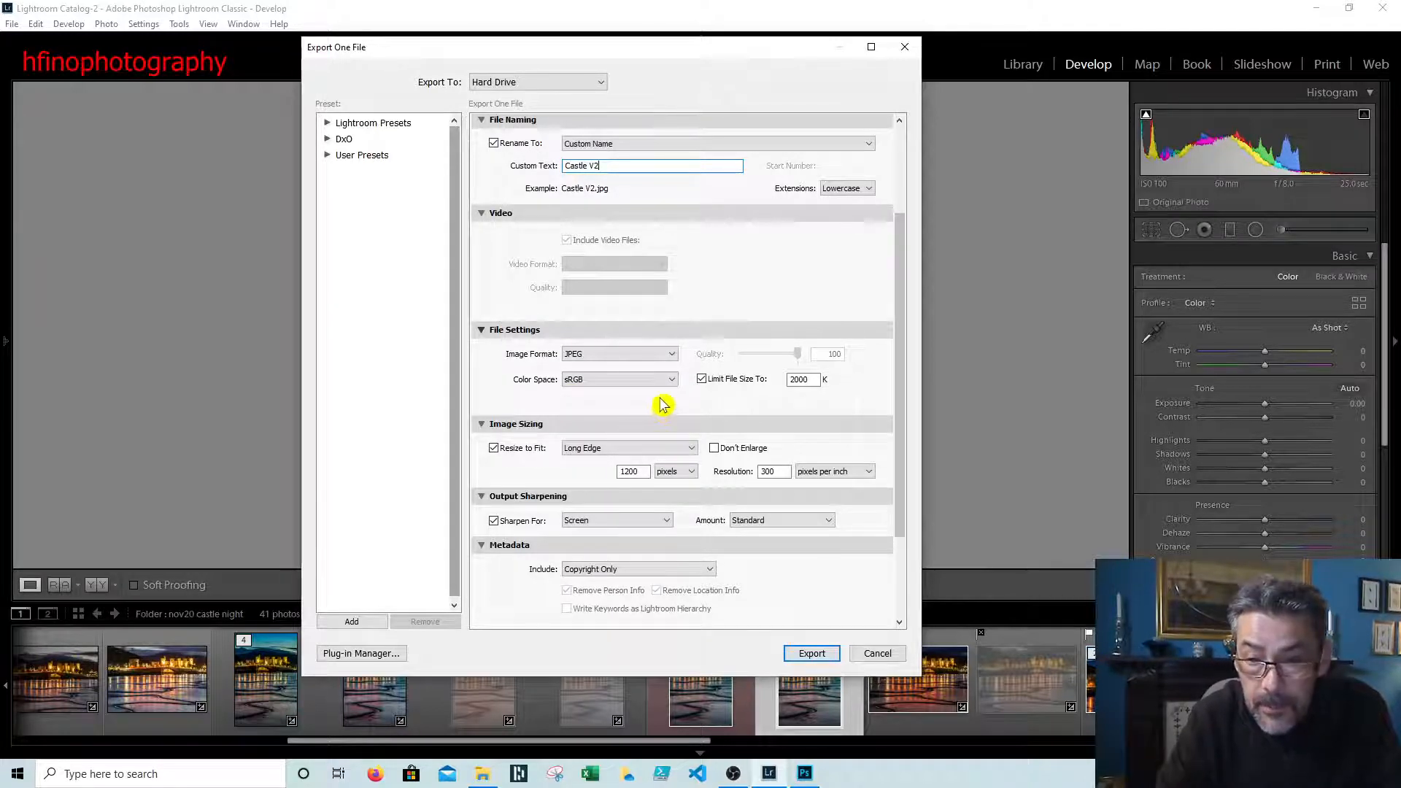
{"action": "left_click", "coordinate": [704, 381]}
{"action": "mouse_move", "coordinate": [804, 359]}
{"action": "left_mouse_down"}
{"action": "mouse_move", "coordinate": [716, 361]}
{"action": "mouse_move", "coordinate": [806, 357]}
{"action": "left_mouse_up"}
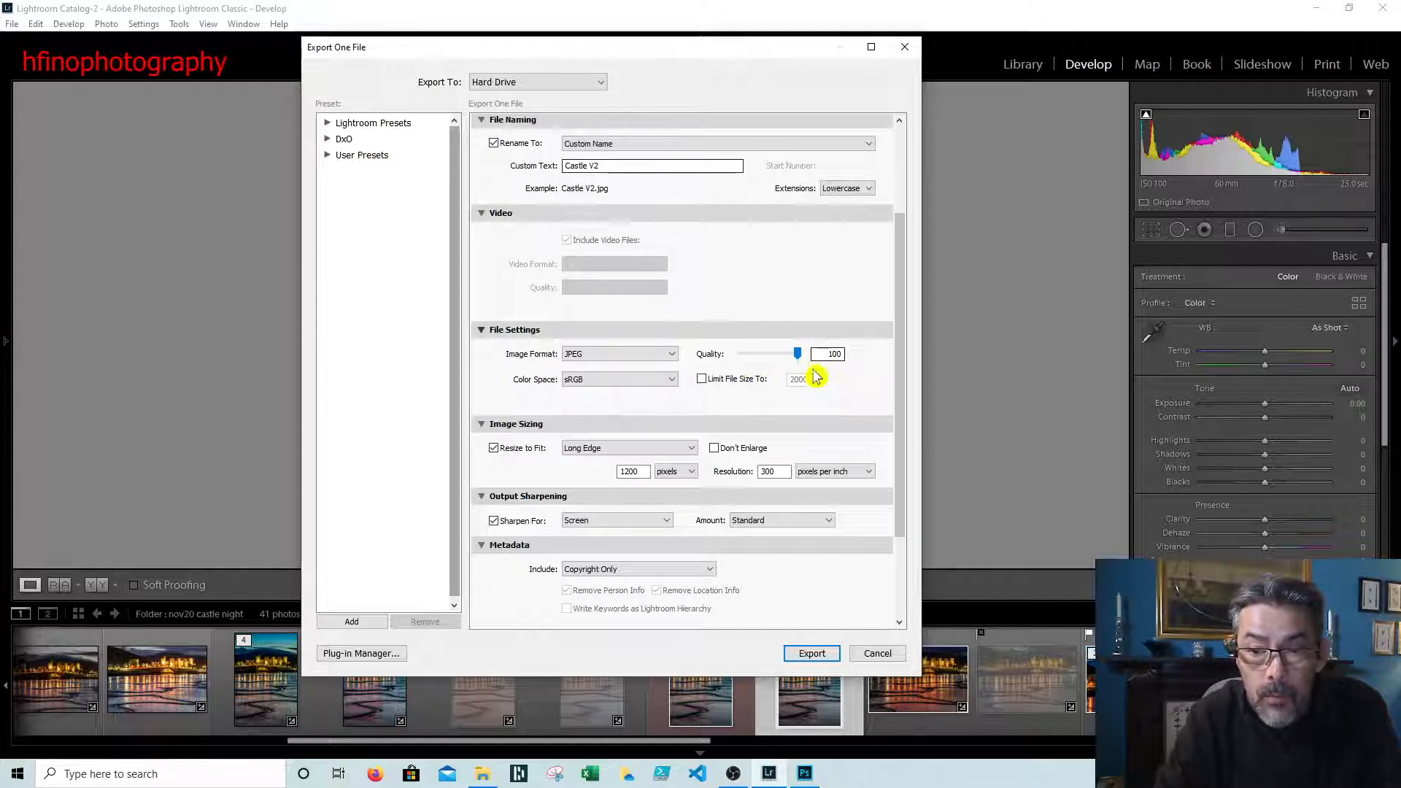
{"action": "left_click", "coordinate": [704, 381]}
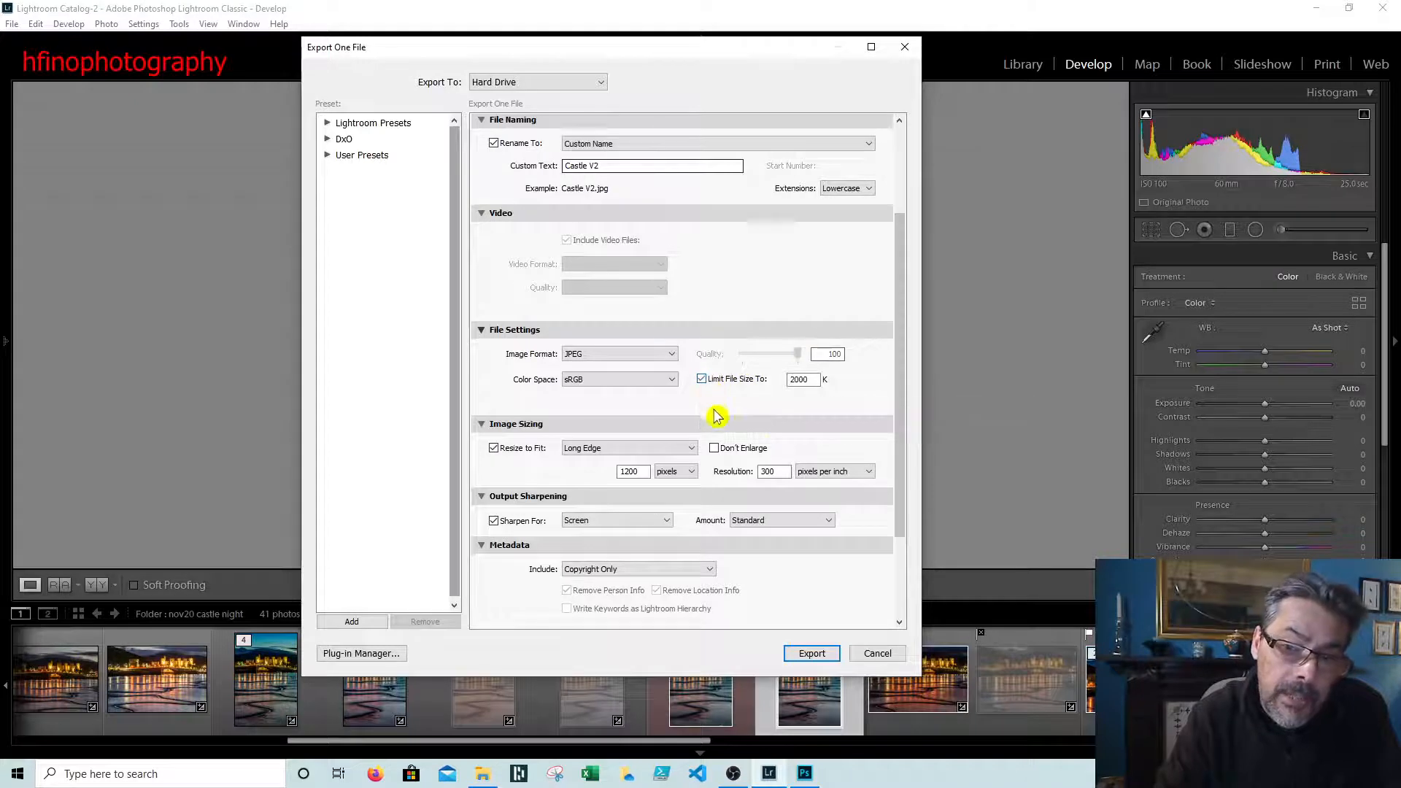
{"action": "double_click", "coordinate": [813, 381]}
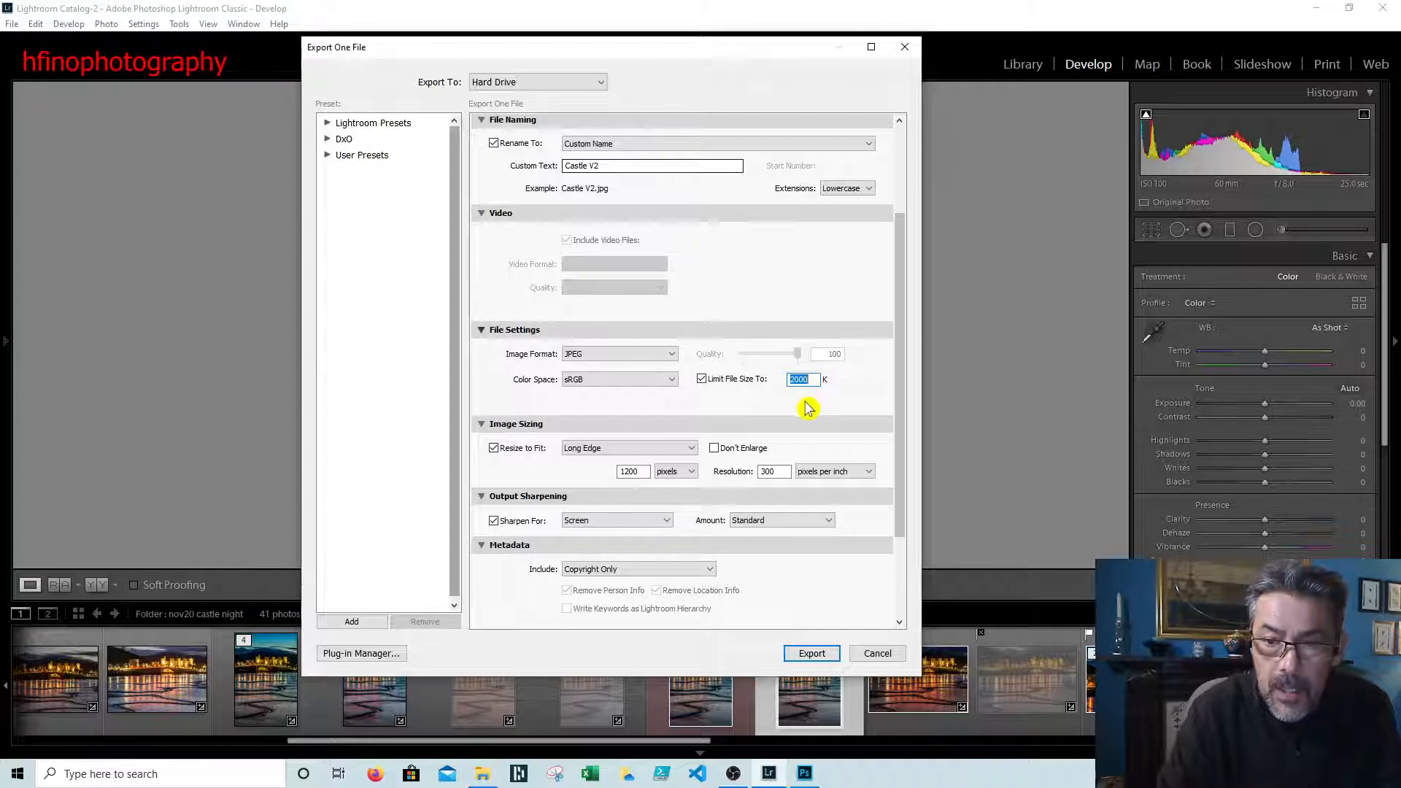
{"action": "left_click", "coordinate": [708, 383]}
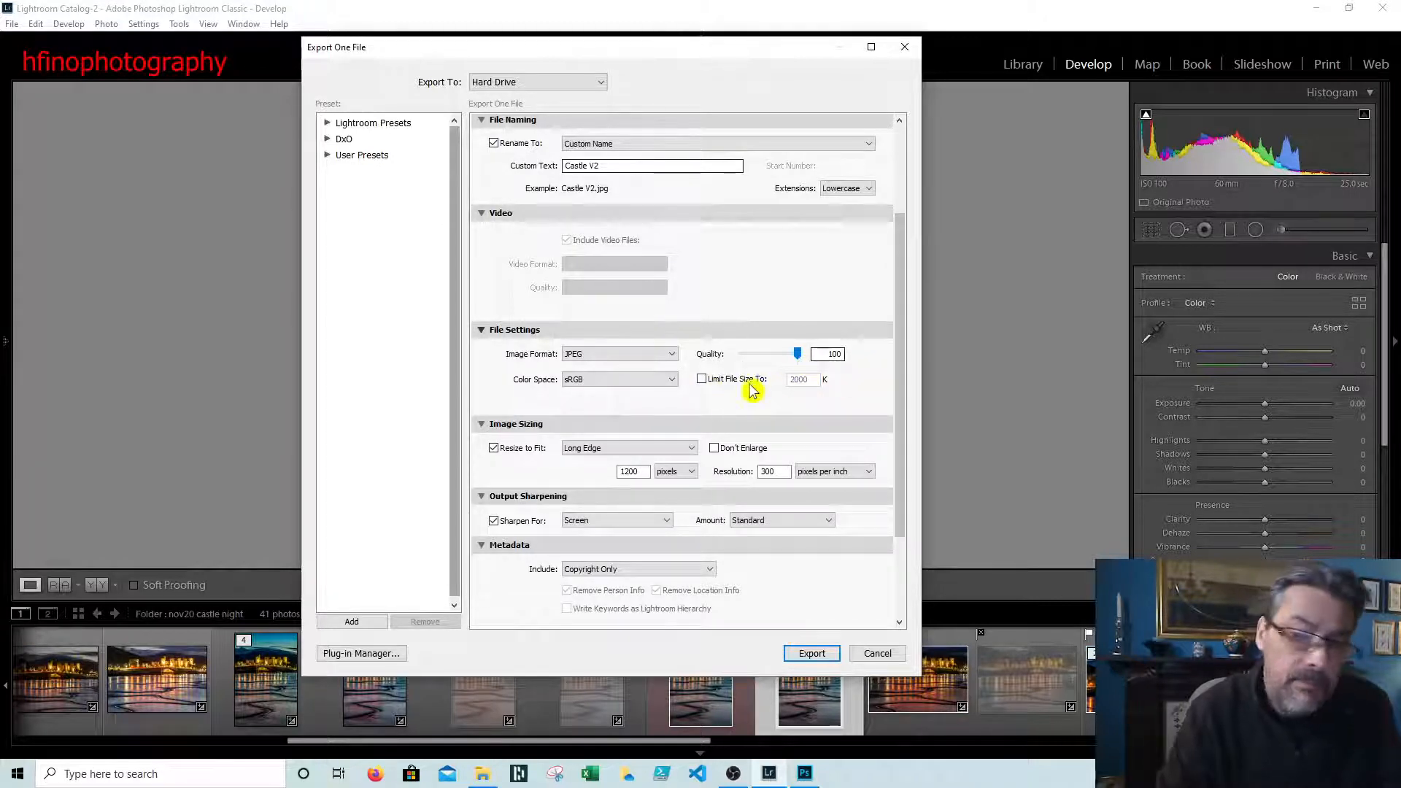
{"action": "left_click", "coordinate": [704, 385]}
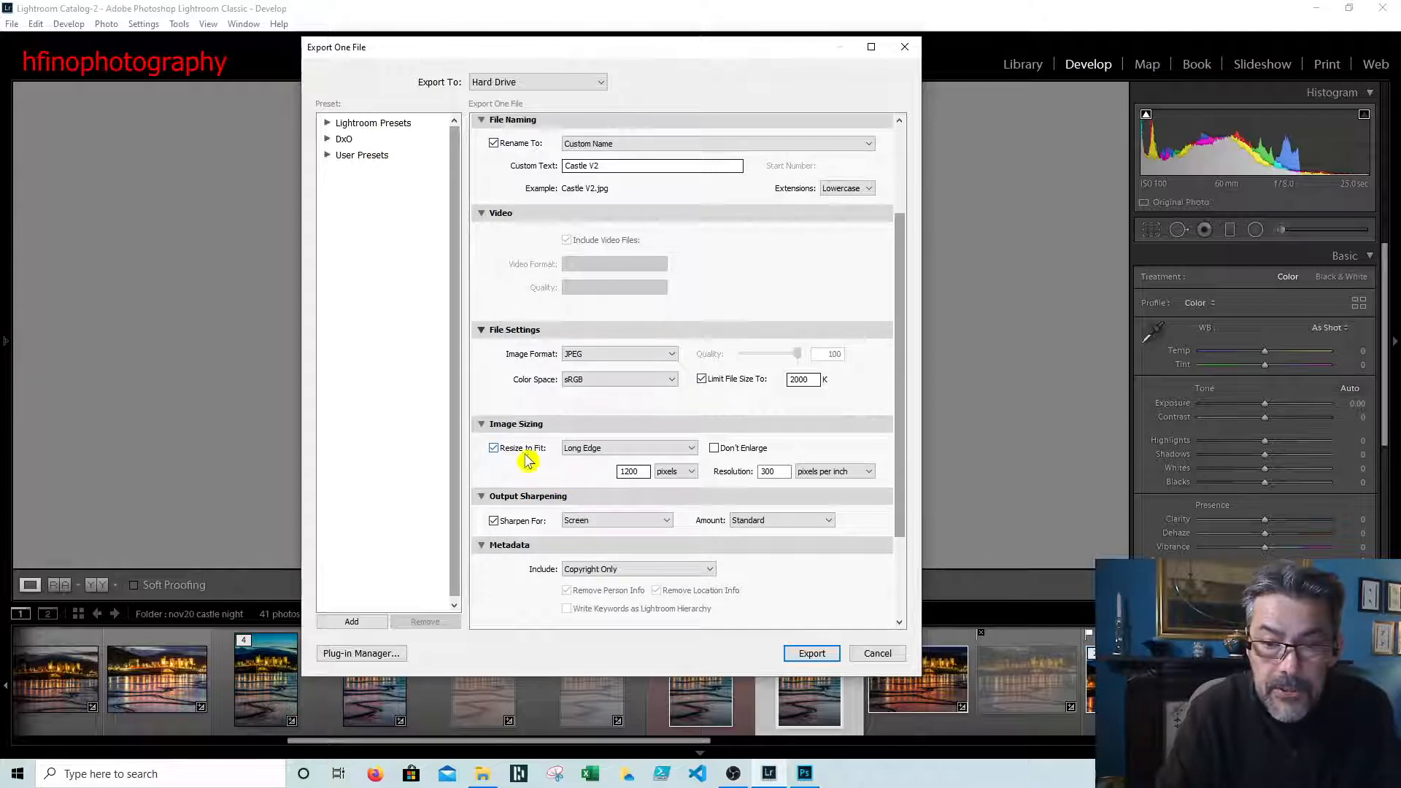
Resize the export to 1200 pixels on the long edge at 300 pixels per inch, with sharpening for screen enabled.
{"action": "left_click", "coordinate": [580, 448]}
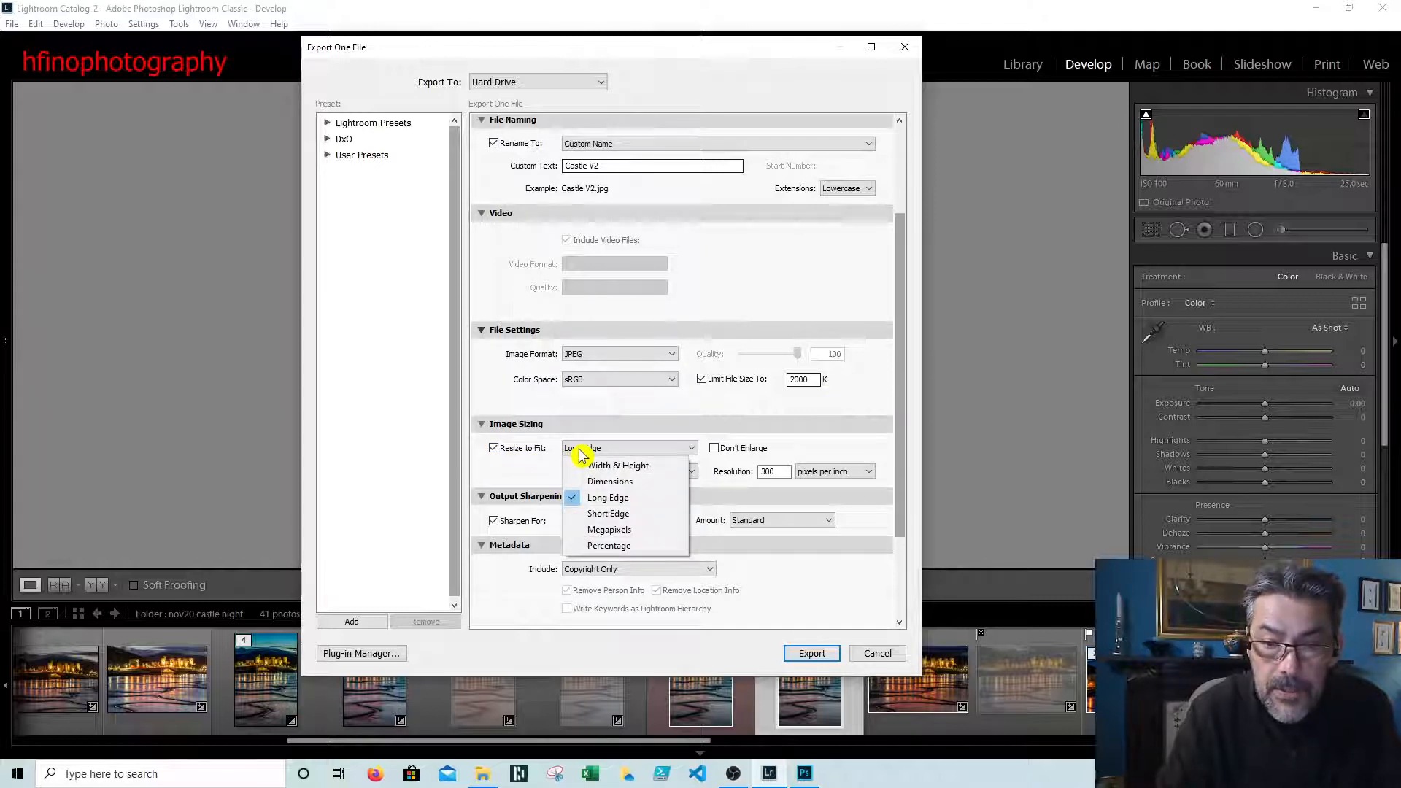
{"action": "left_click", "coordinate": [662, 502]}
{"action": "left_click_drag", "start_coordinate": [735, 50], "coordinate": [1045, 33]}
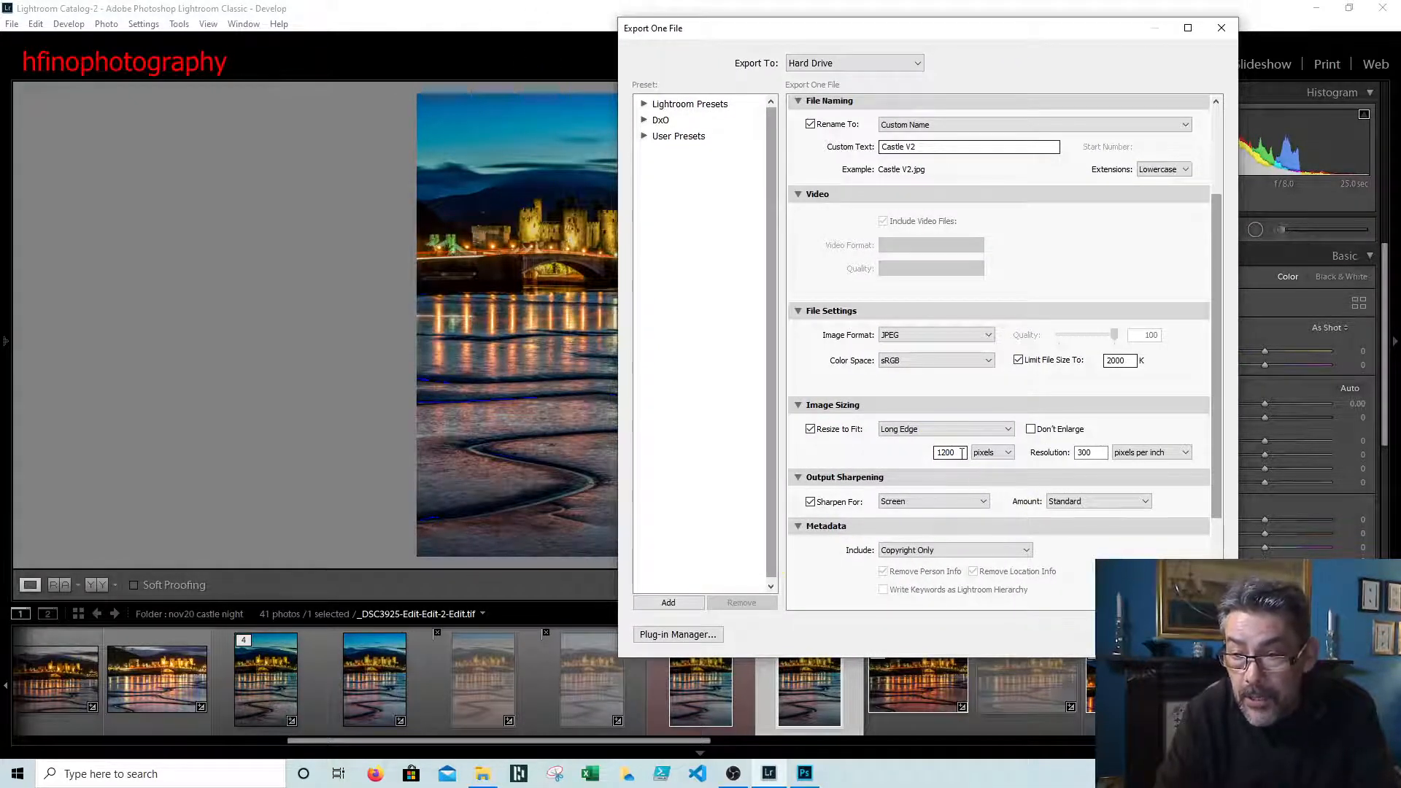
{"action": "left_click_drag", "start_coordinate": [962, 453], "coordinate": [938, 460]}
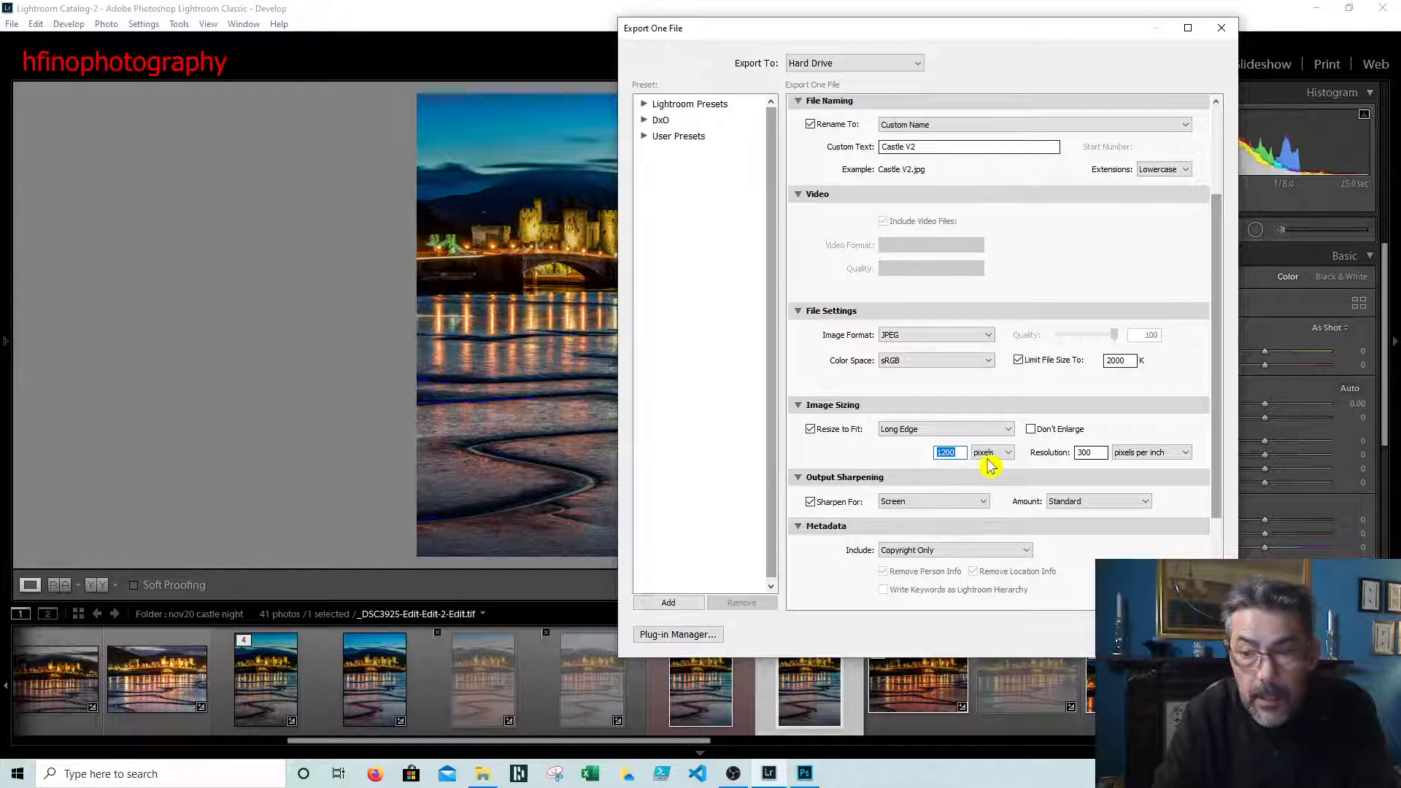
{"action": "left_click", "coordinate": [1133, 460]}
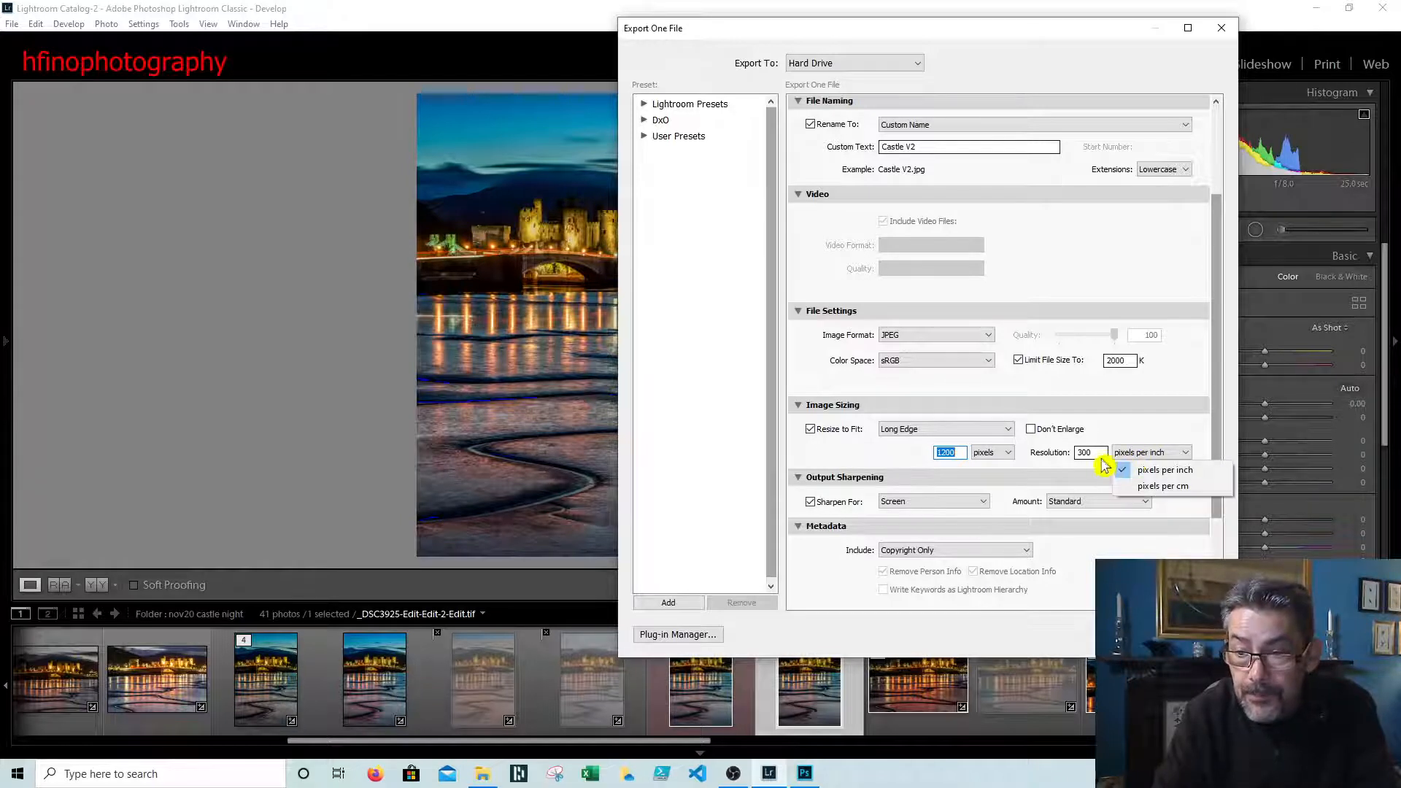
{"action": "double_click", "coordinate": [1095, 452]}
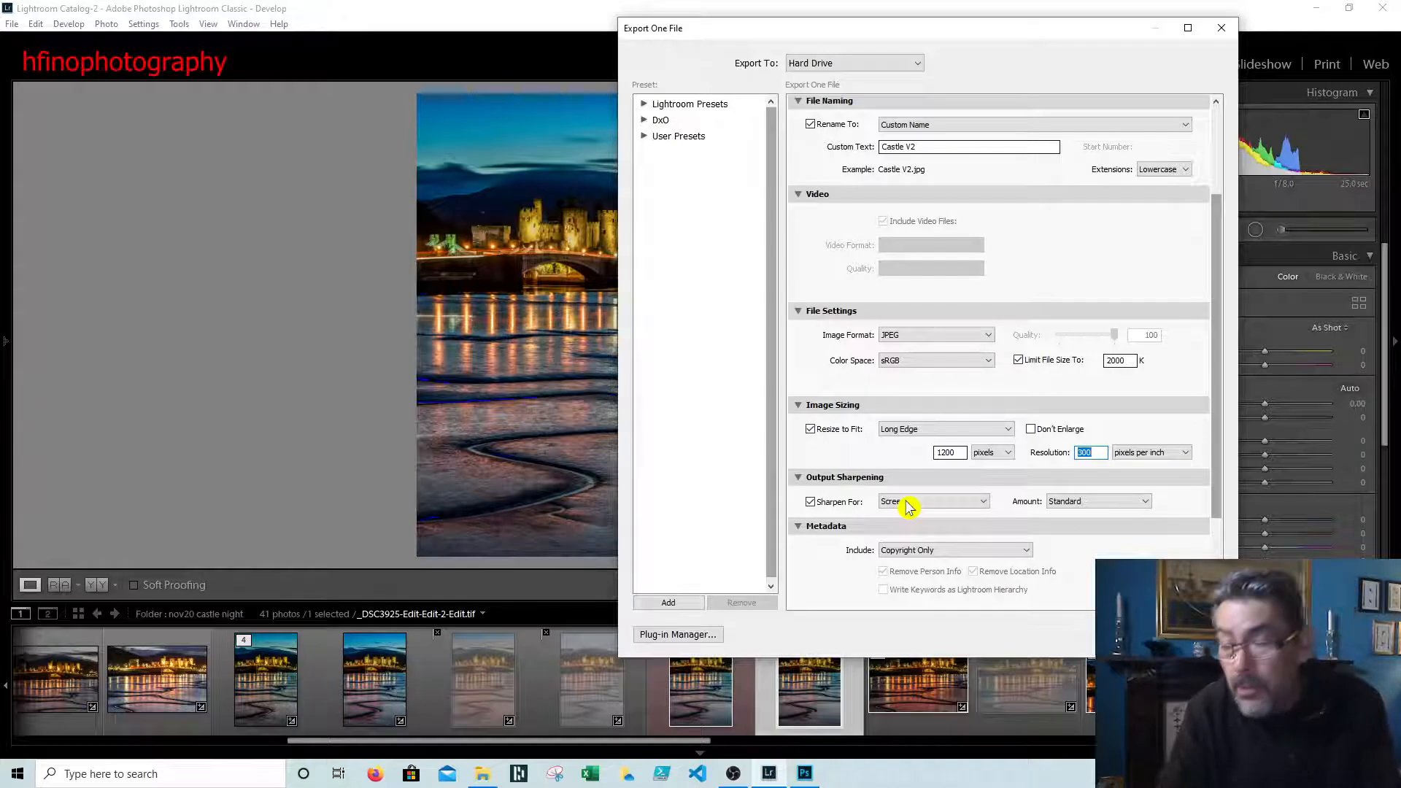
{"action": "left_click", "coordinate": [811, 504]}
{"action": "left_click", "coordinate": [811, 504]}
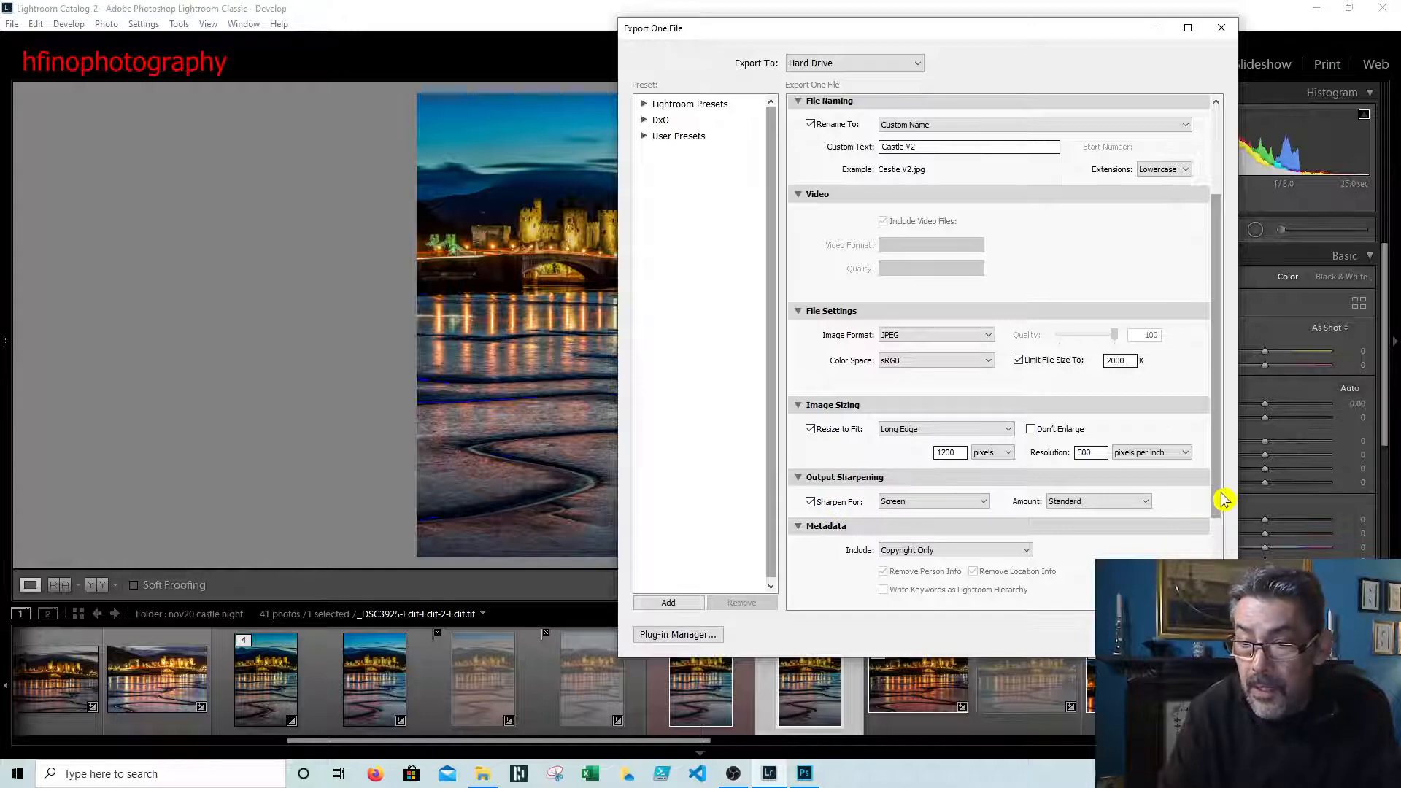
Include Copyright Only metadata and export the photo.
{"action": "scroll", "coordinate": [1224, 500], "scroll_direction": "down", "scroll_amount": 3}
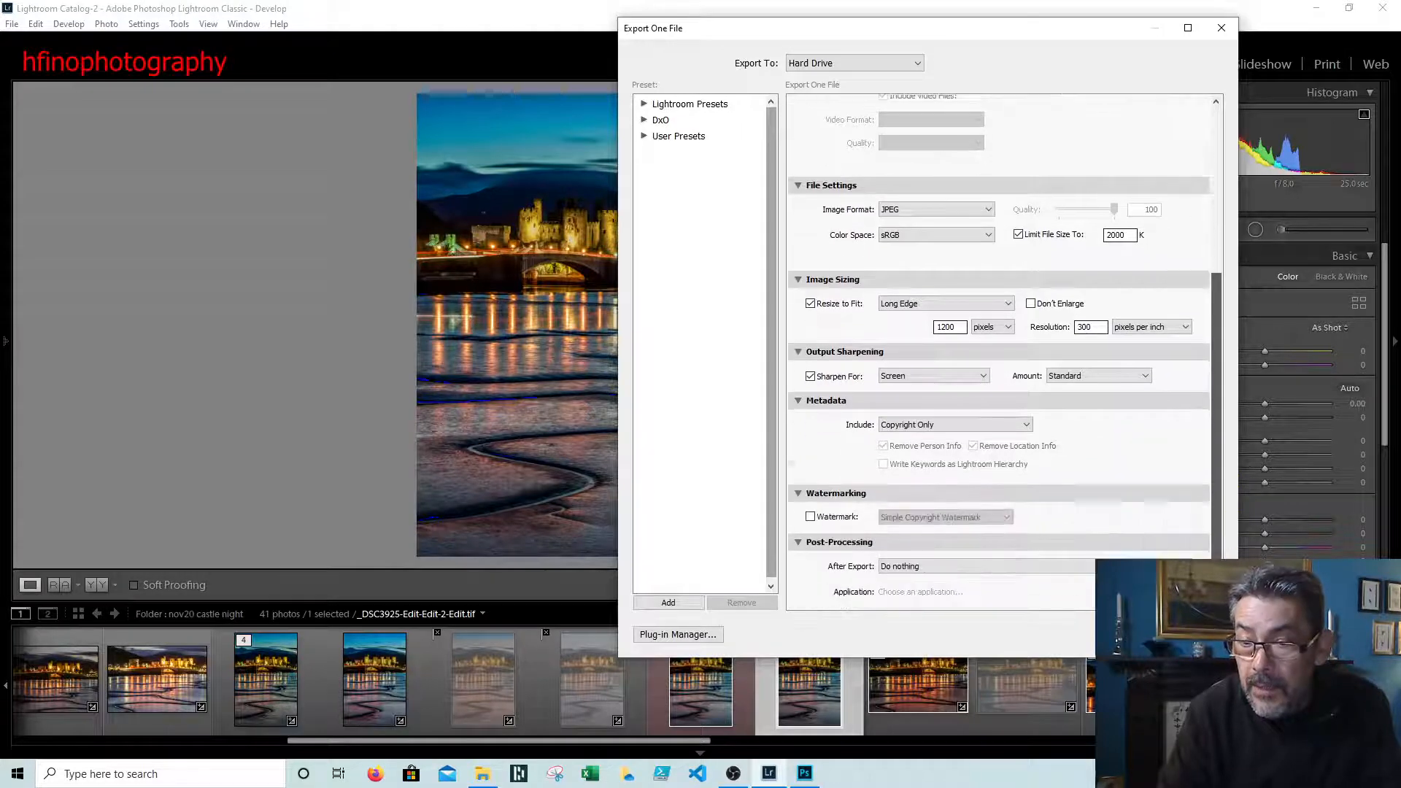
{"action": "left_click", "coordinate": [952, 429]}
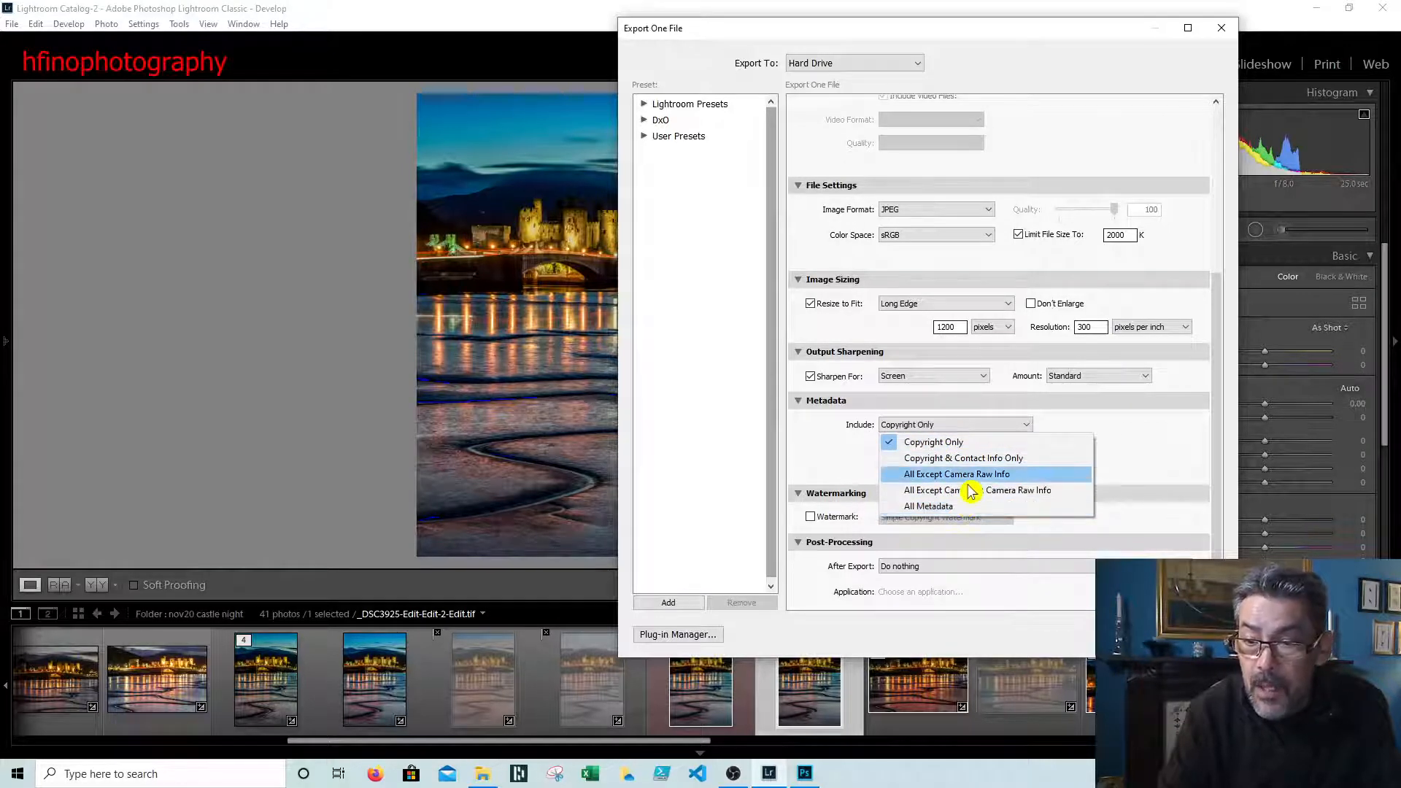
{"action": "left_click", "coordinate": [982, 442]}
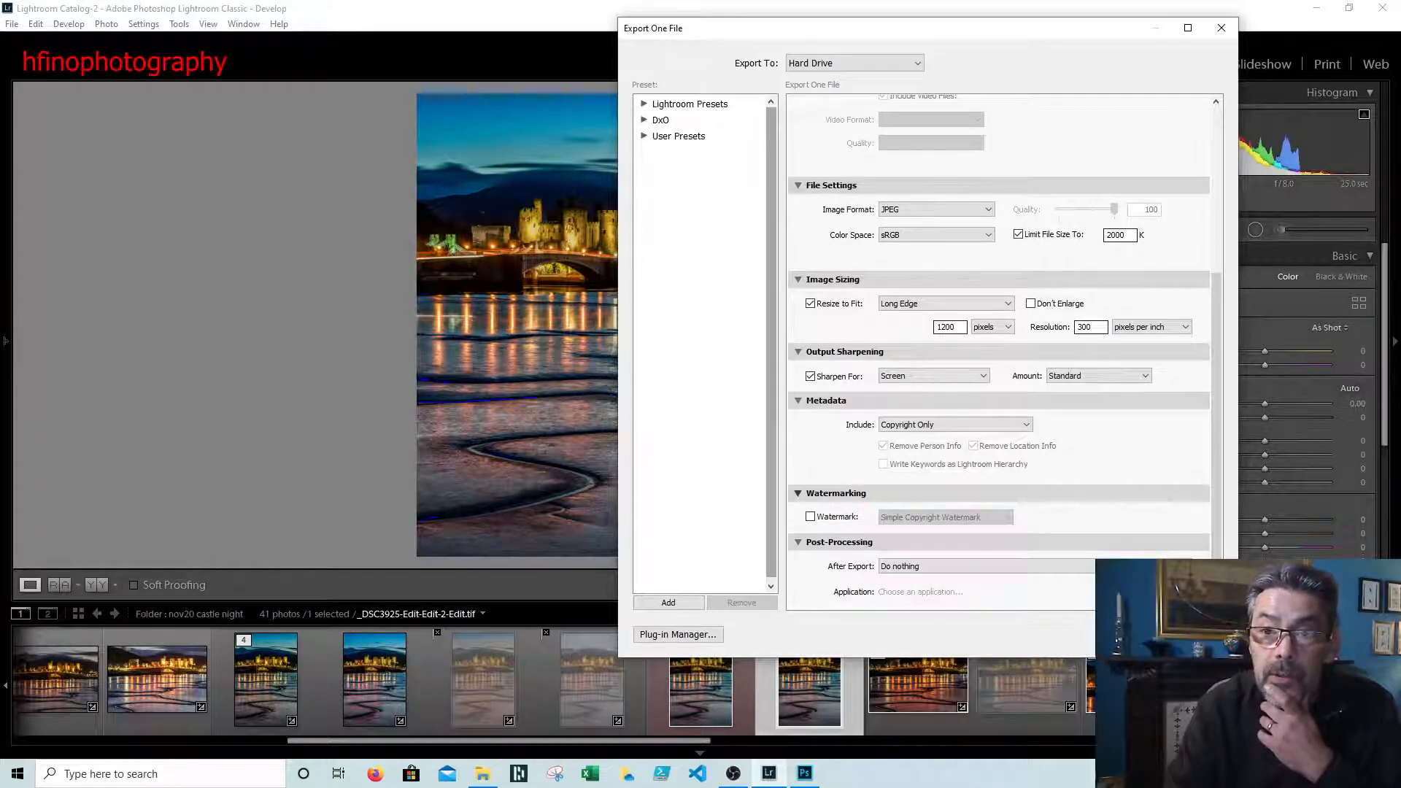
{"action": "left_click", "coordinate": [1126, 634]}
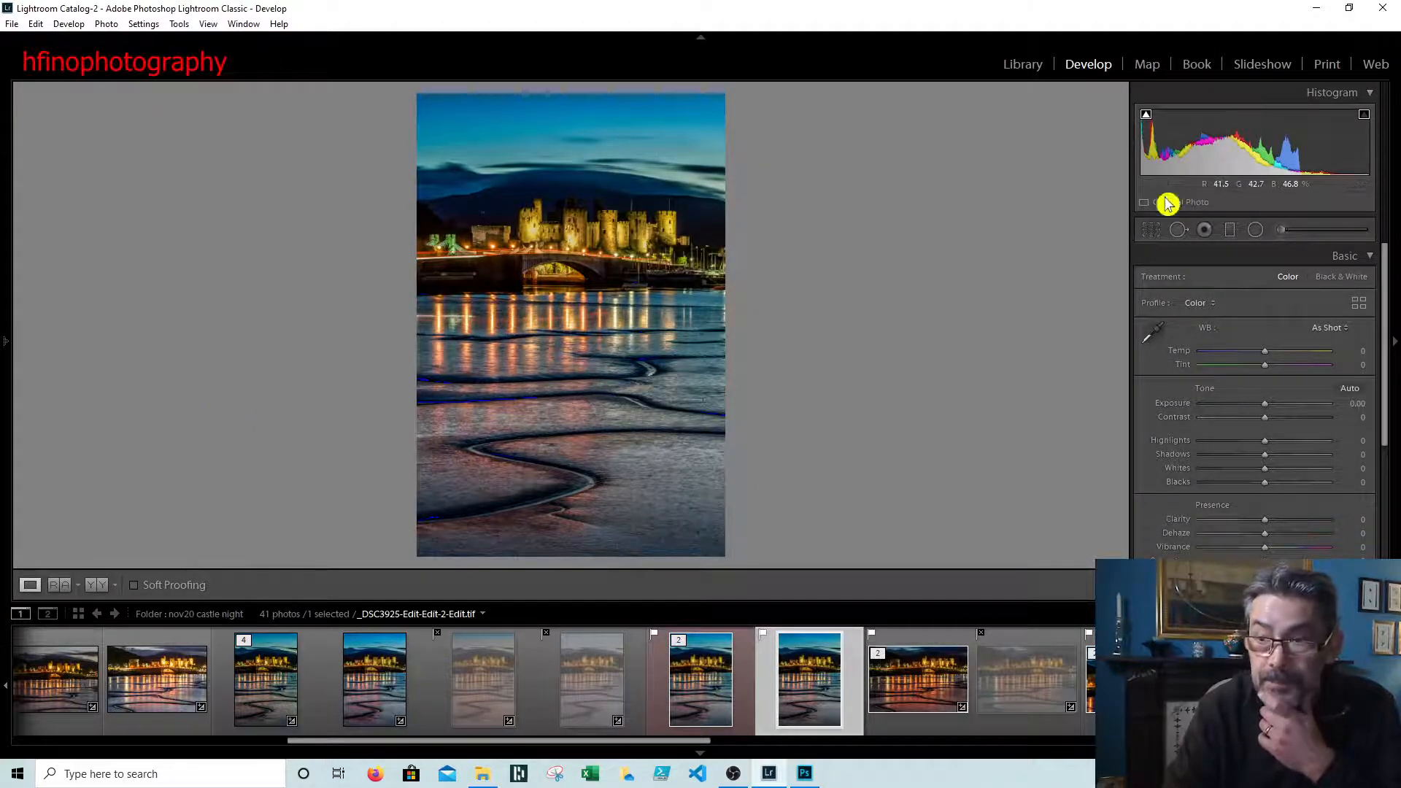
In File Explorer, delete "test image for club" and "test image V2" from the Video presentation folder under Pictures.
{"action": "left_click", "coordinate": [483, 775]}
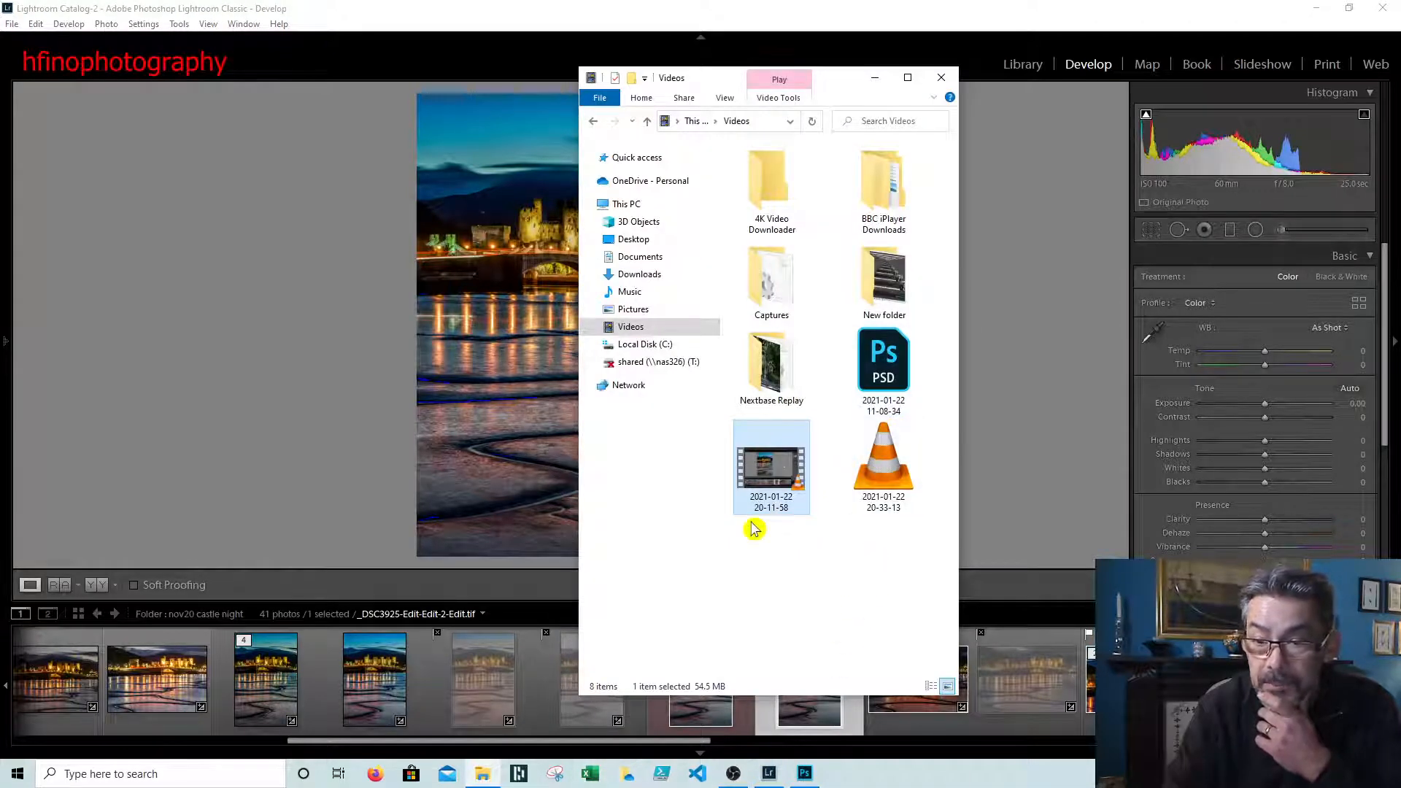
{"action": "left_click", "coordinate": [632, 310]}
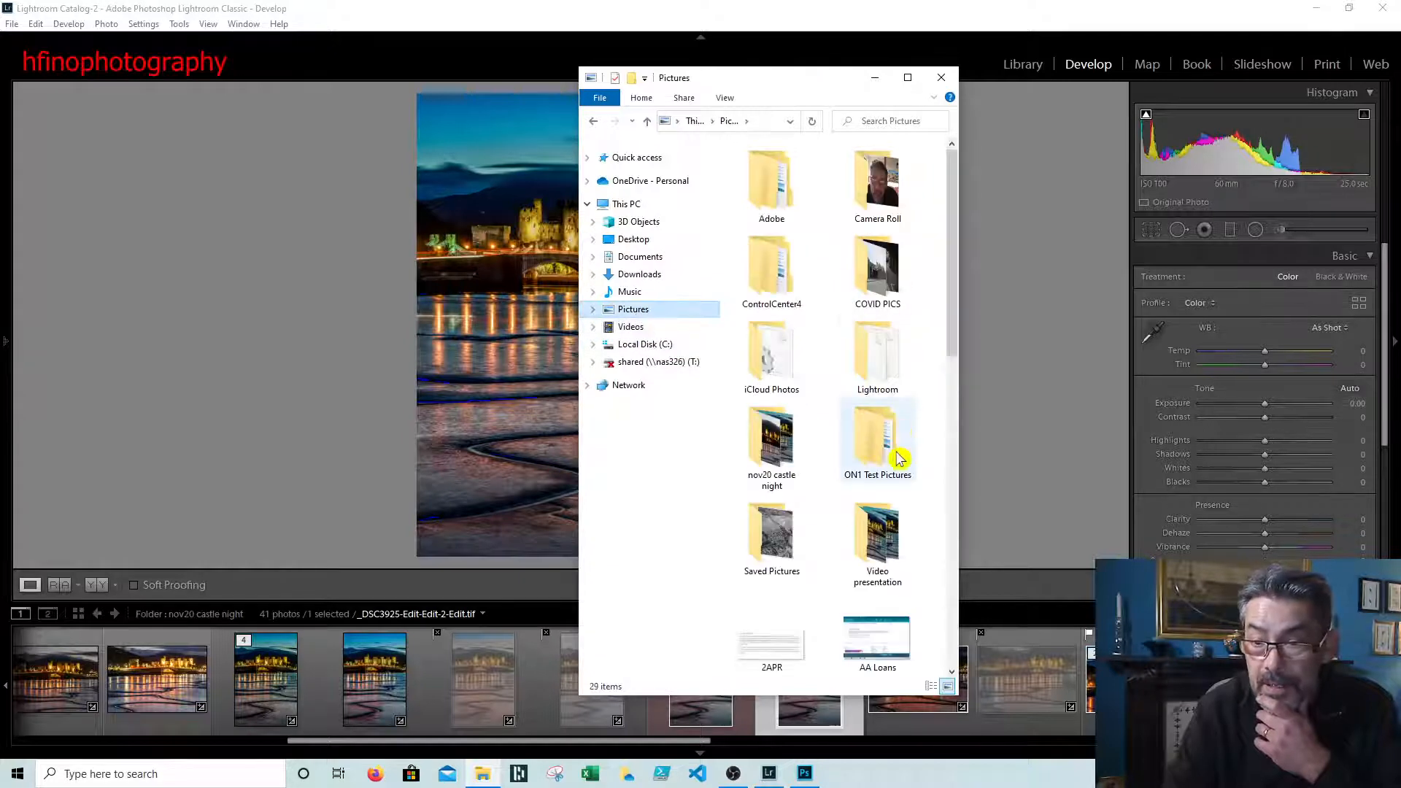
{"action": "double_click", "coordinate": [884, 560]}
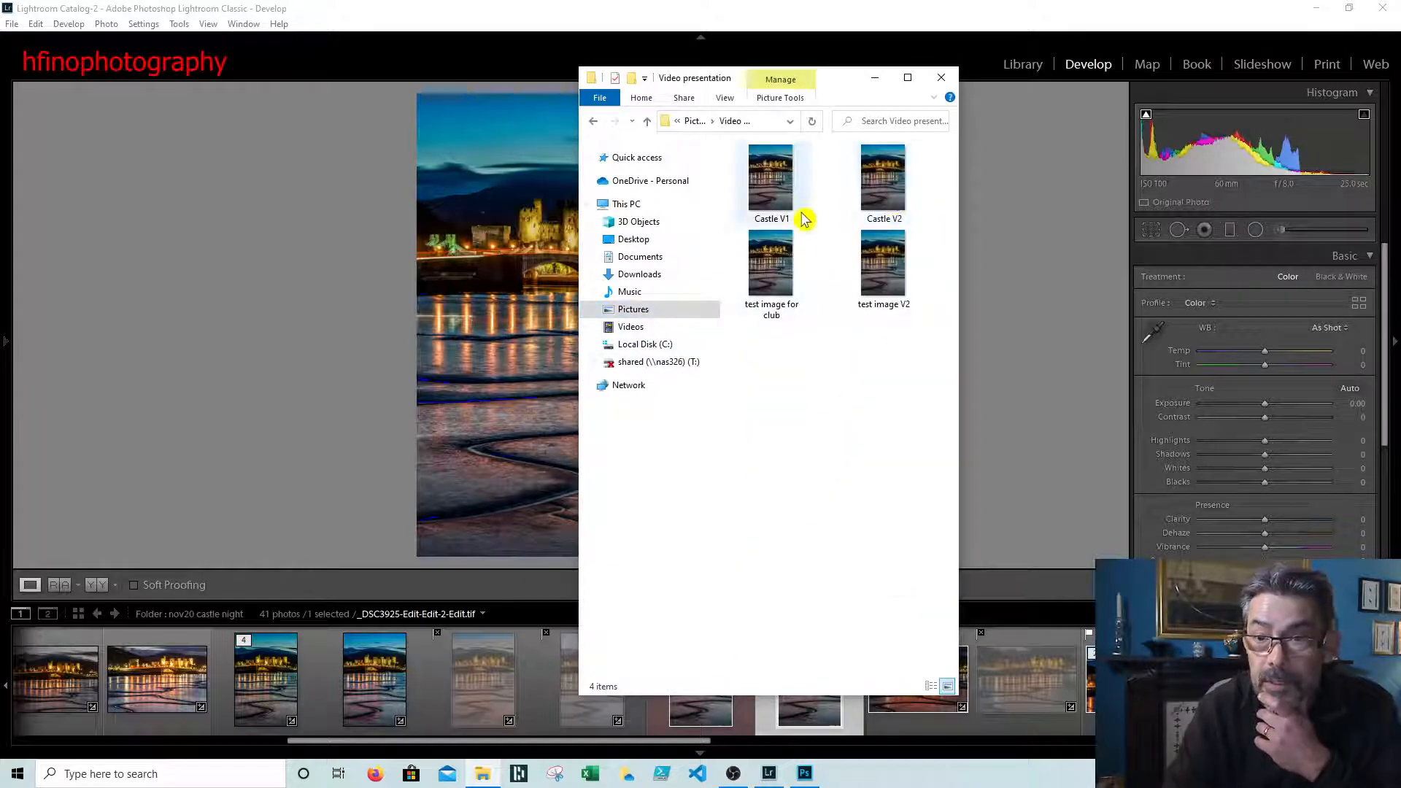
{"action": "left_click", "coordinate": [772, 302]}
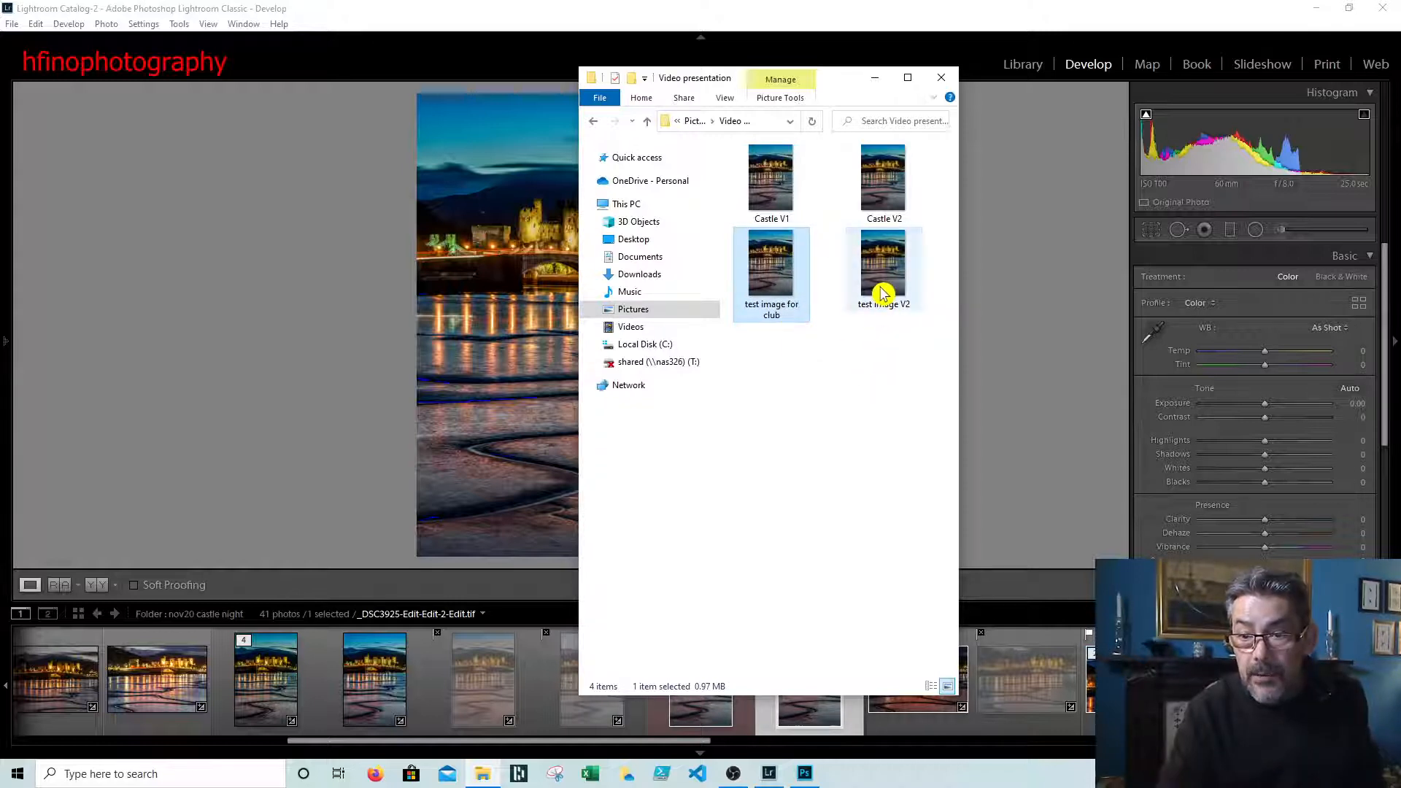
{"action": "left_click", "coordinate": [883, 292], "text": "ctrl"}
{"action": "key", "text": "Delete"}
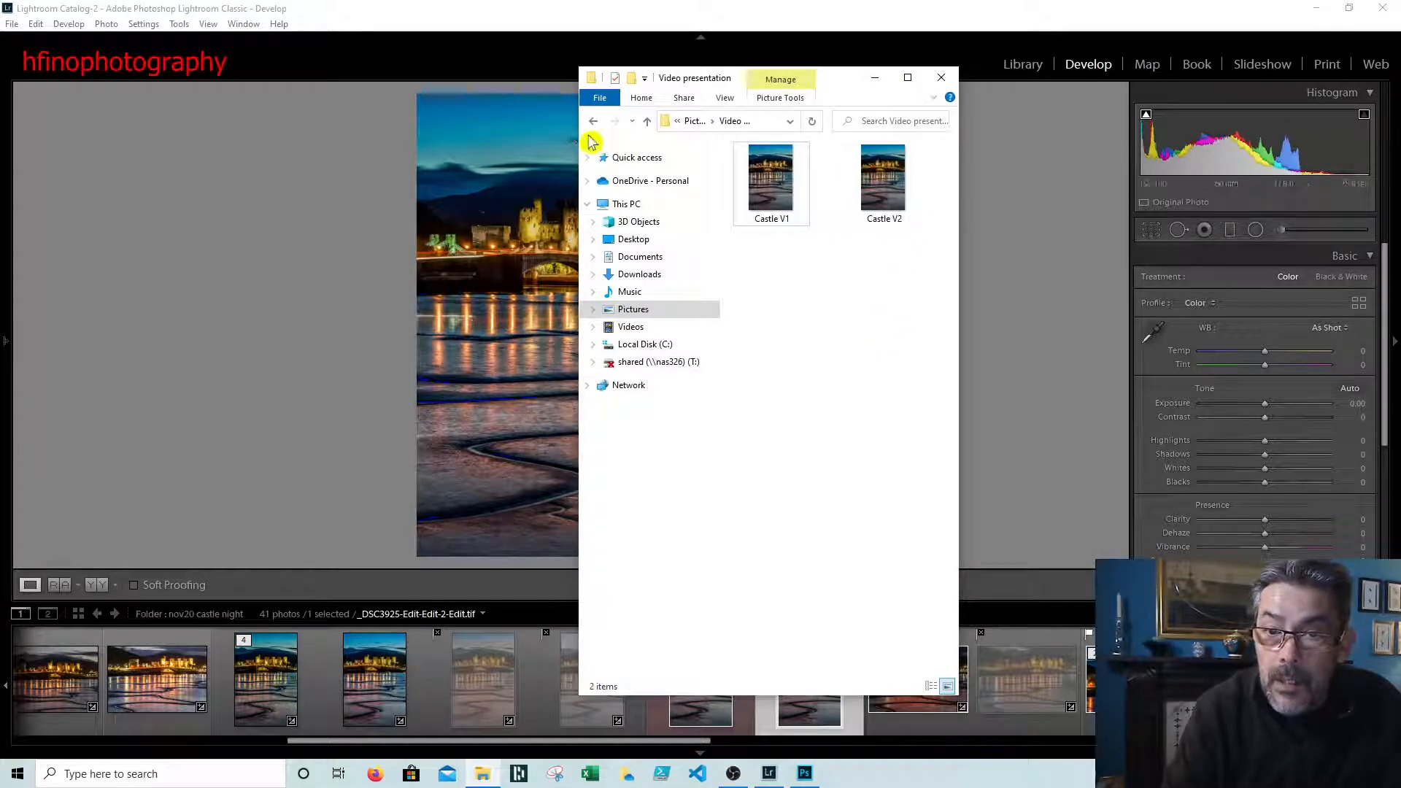
Check the file details of Castle V1 and Castle V2 and maximize the folder window.
{"action": "left_click_drag", "start_coordinate": [575, 132], "coordinate": [327, 132]}
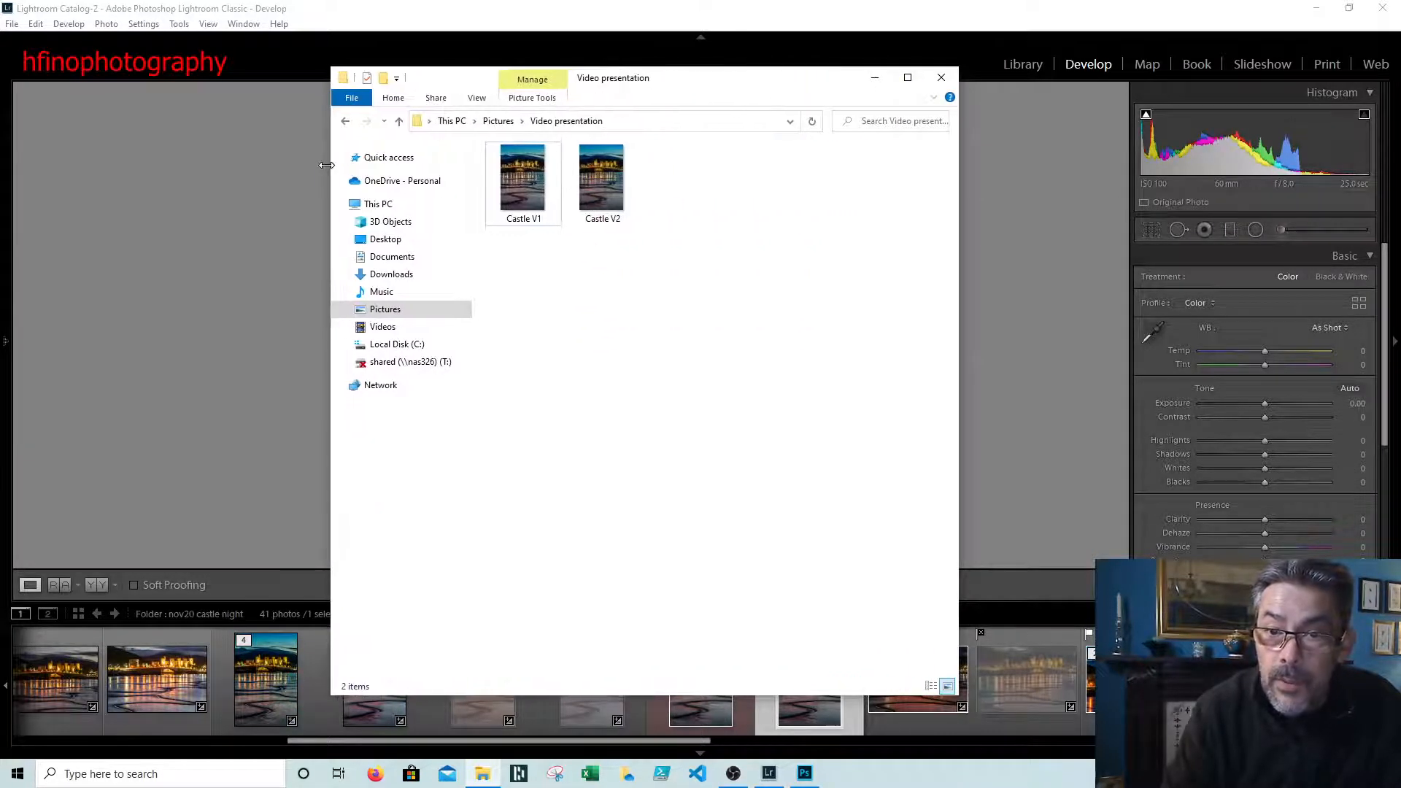
{"action": "left_click", "coordinate": [530, 202]}
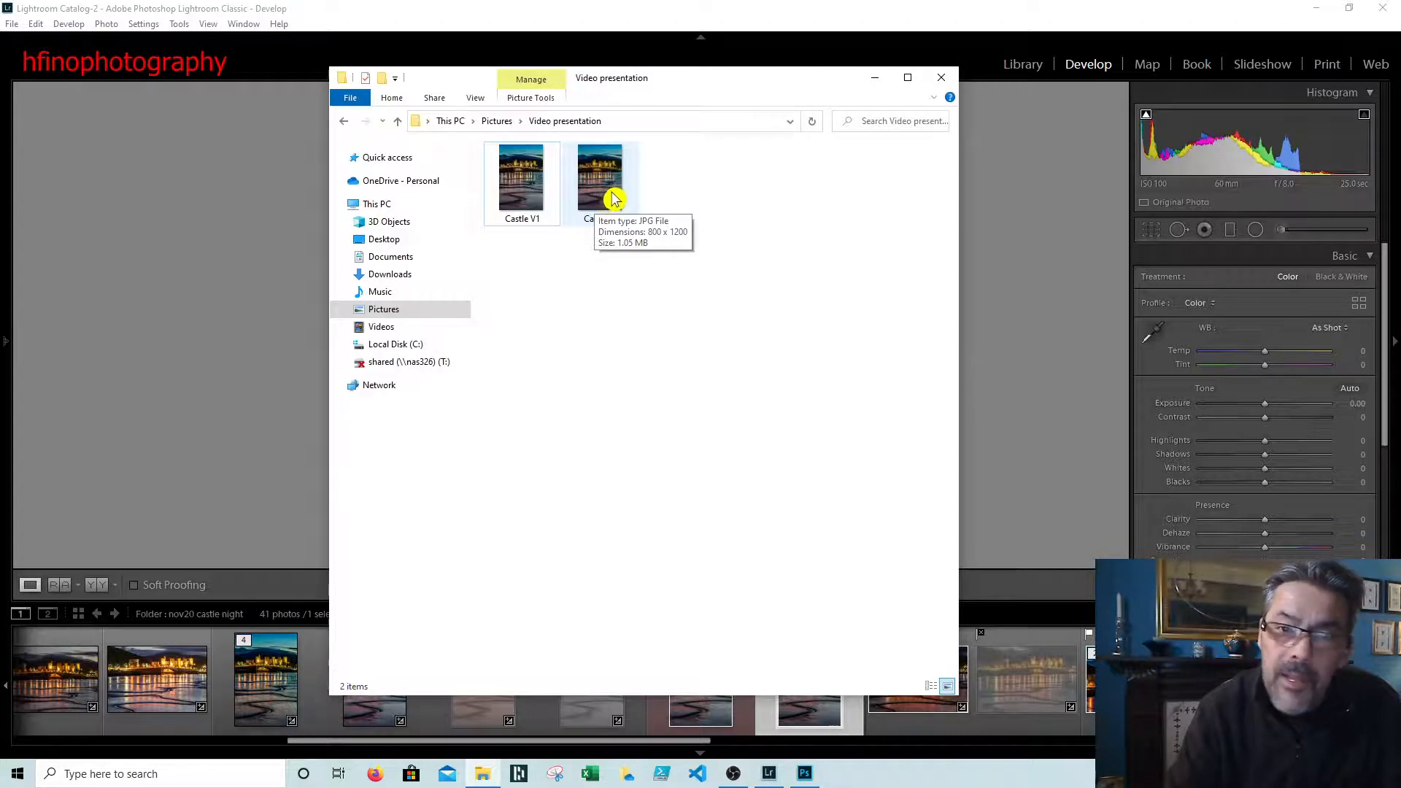
{"action": "left_click", "coordinate": [907, 79]}
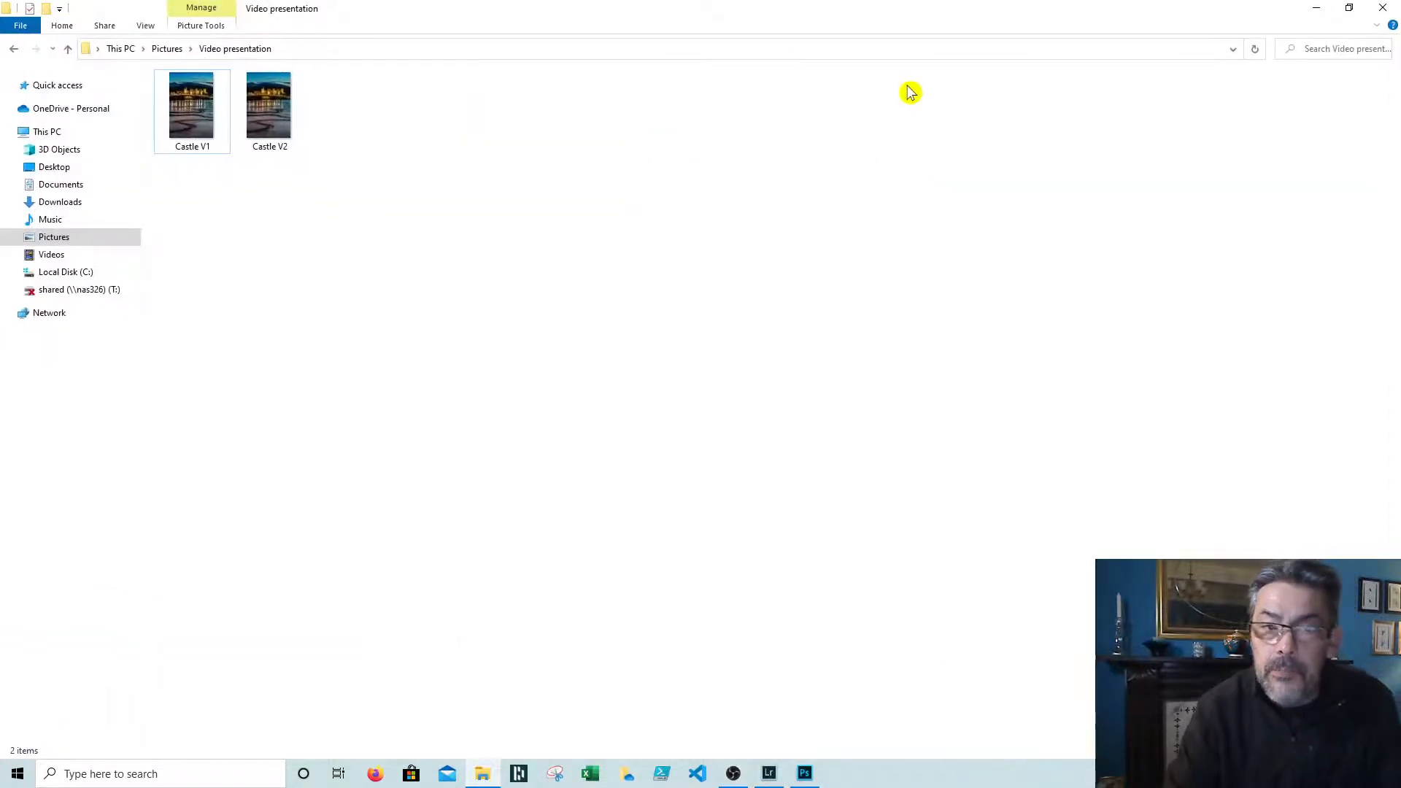
Open Castle V1 in the Photos viewer, compare it with Castle V2, and close the viewer and the folder window.
{"action": "double_click", "coordinate": [195, 132]}
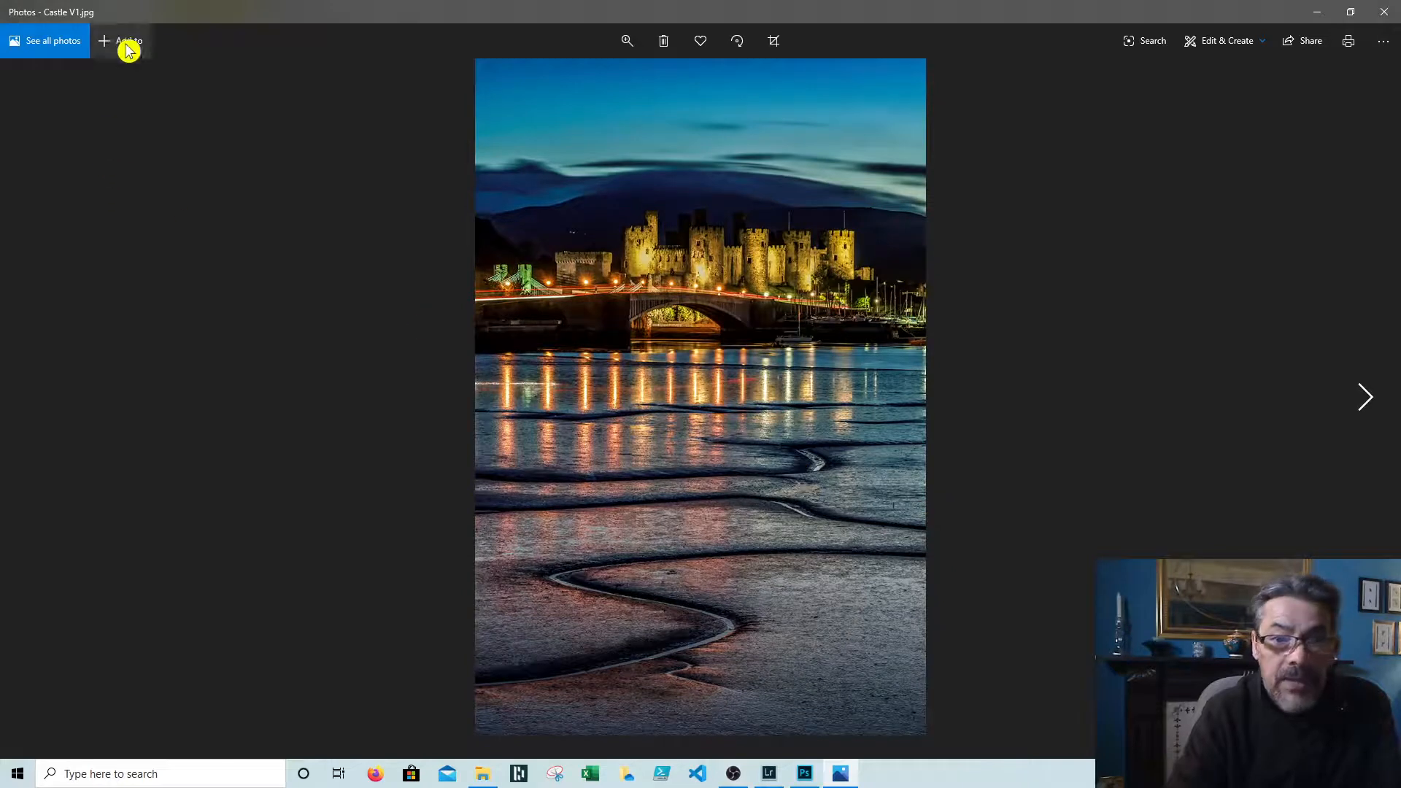
{"action": "left_click", "coordinate": [1364, 401]}
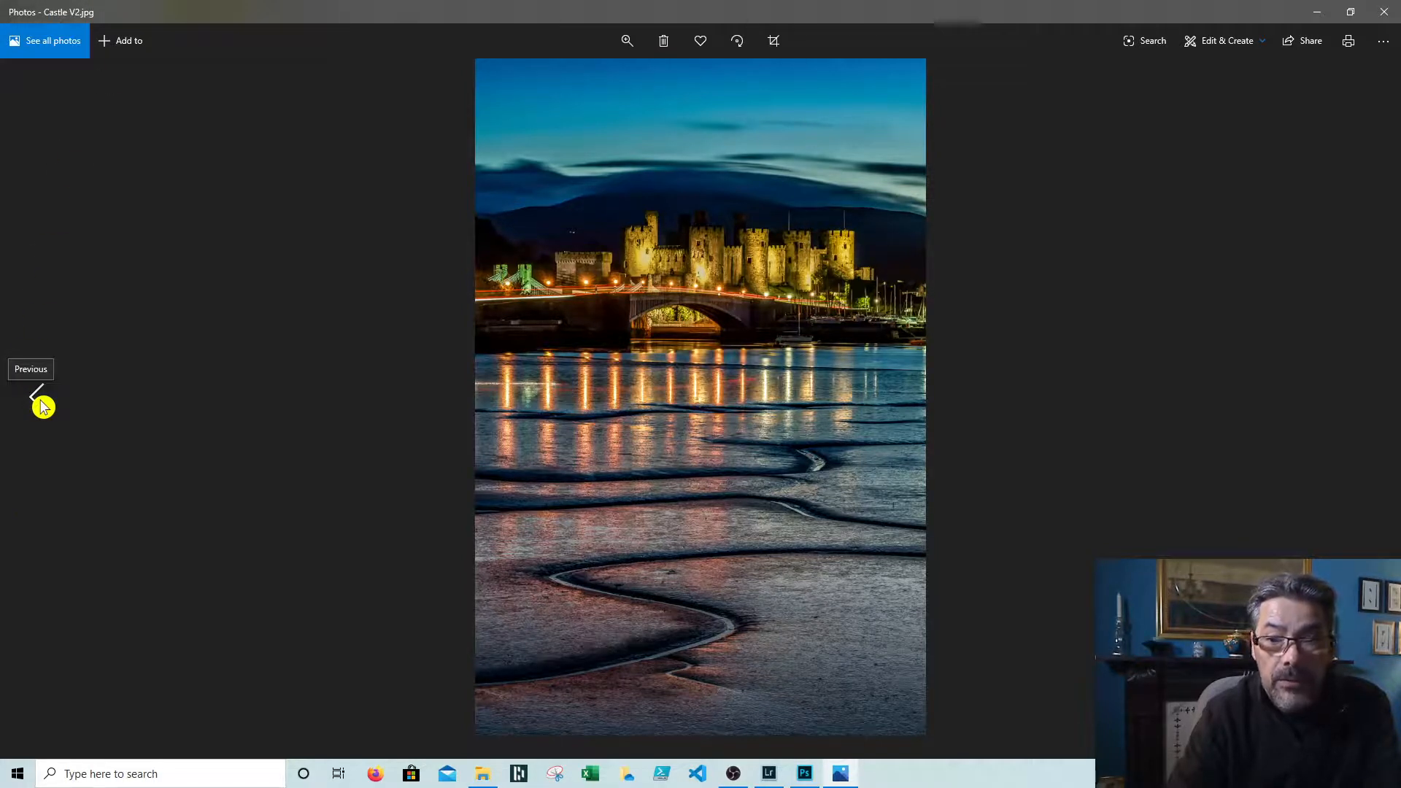
{"action": "left_click", "coordinate": [36, 395]}
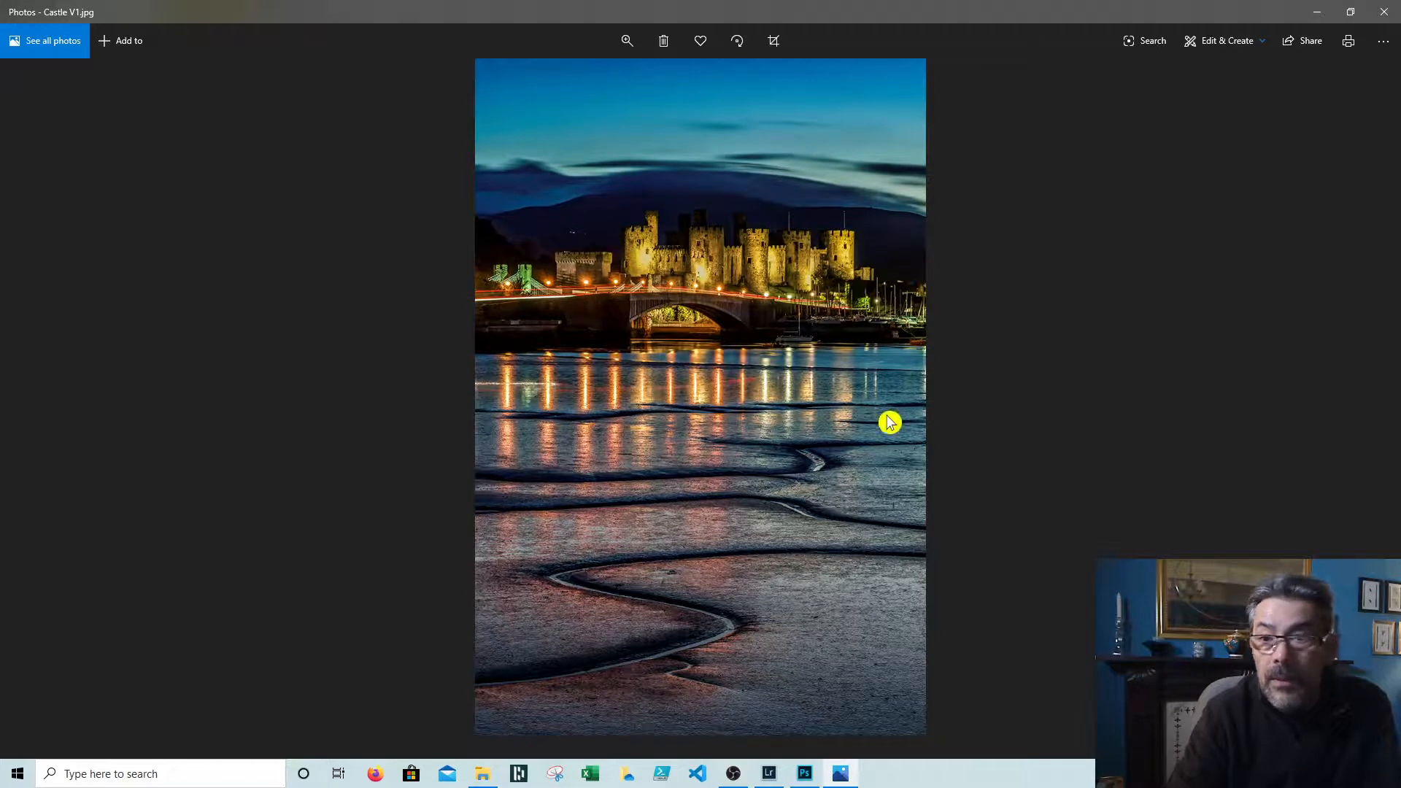
{"action": "left_click", "coordinate": [1362, 405]}
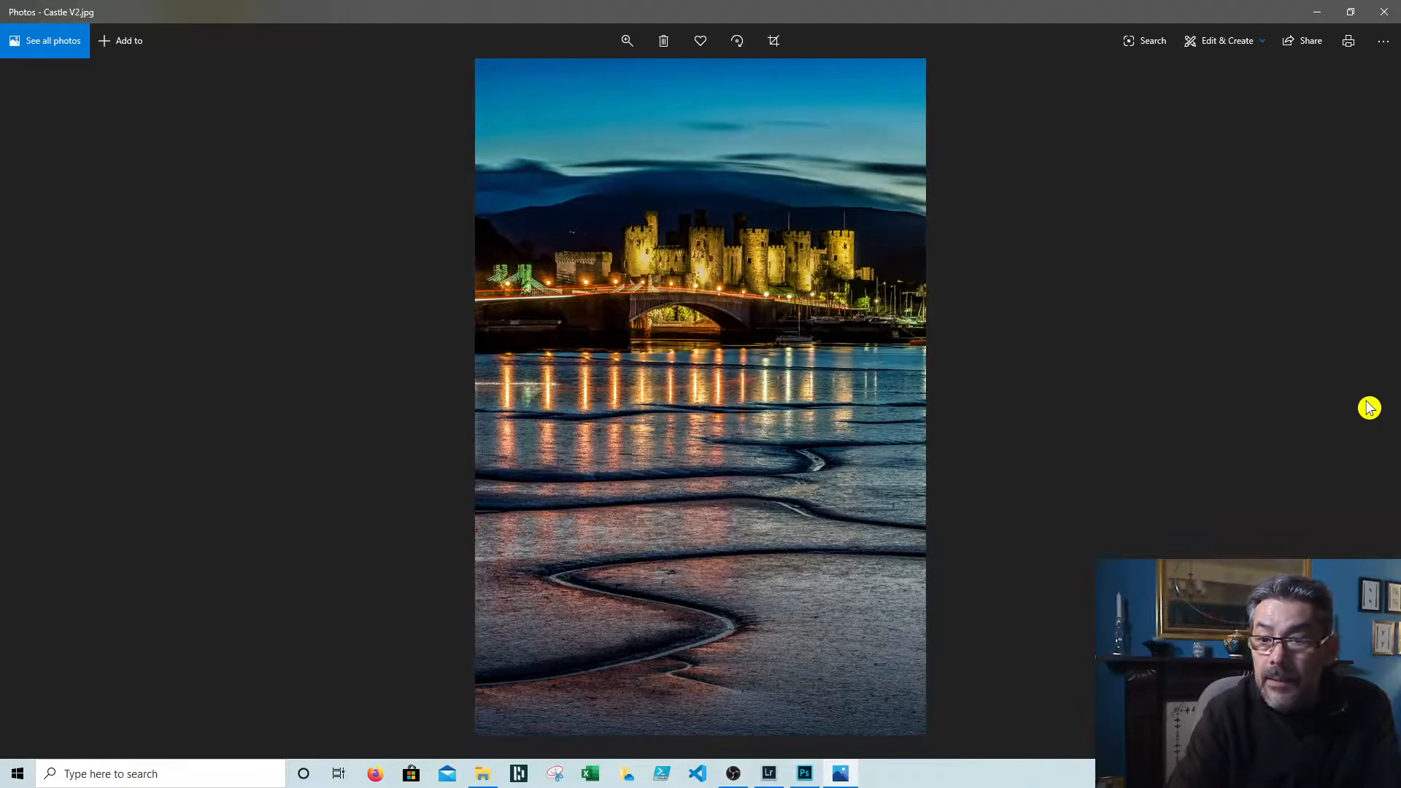
{"action": "left_click", "coordinate": [1383, 19]}
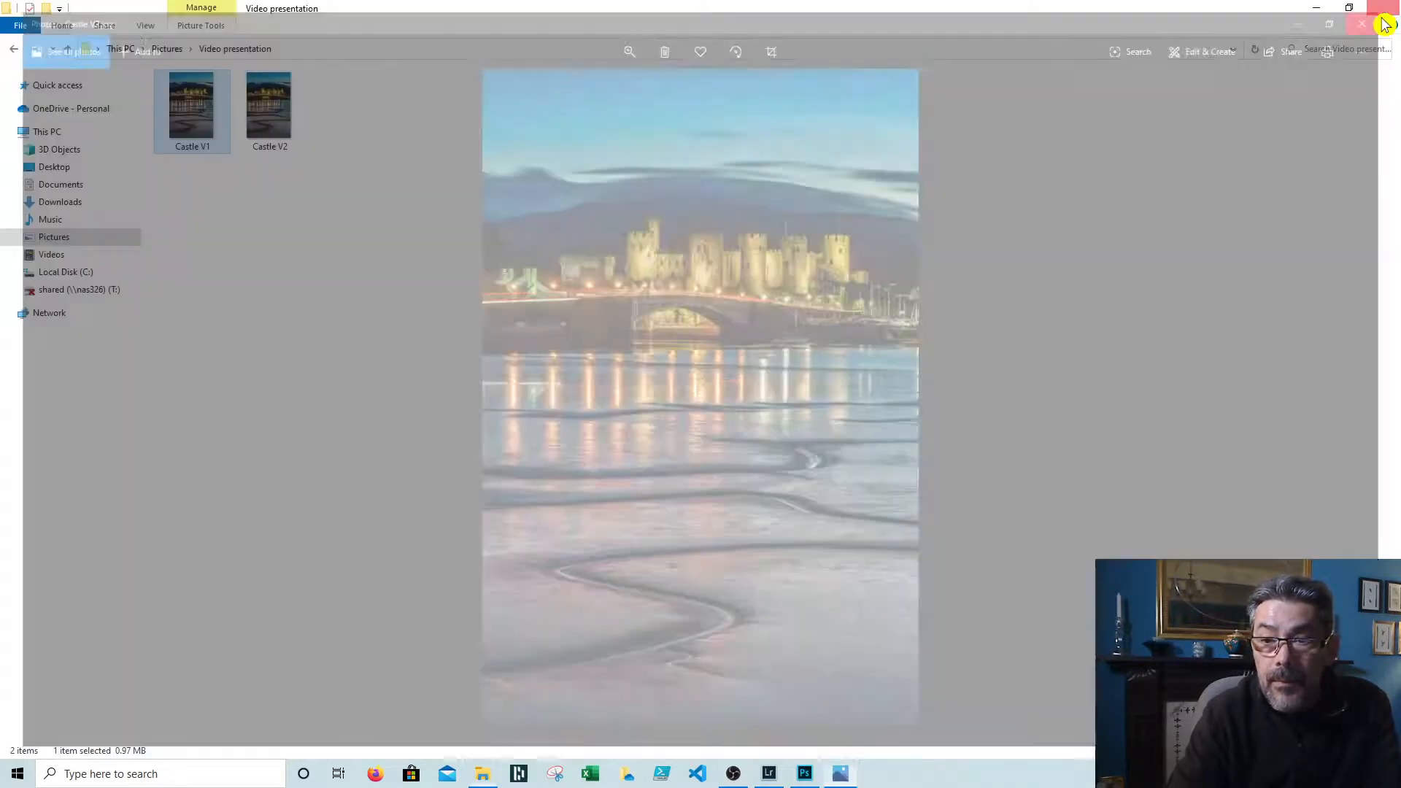
{"action": "left_click", "coordinate": [1383, 9]}
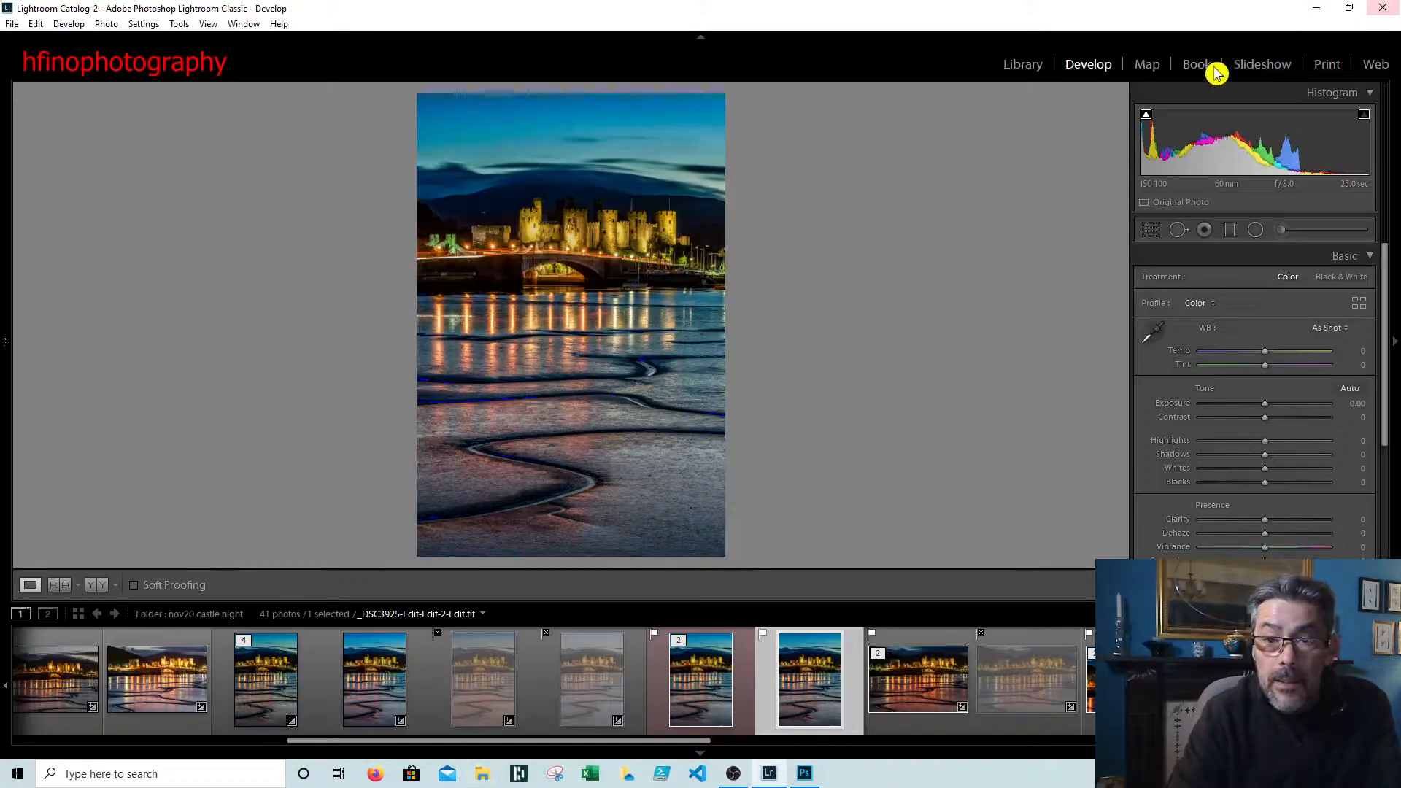